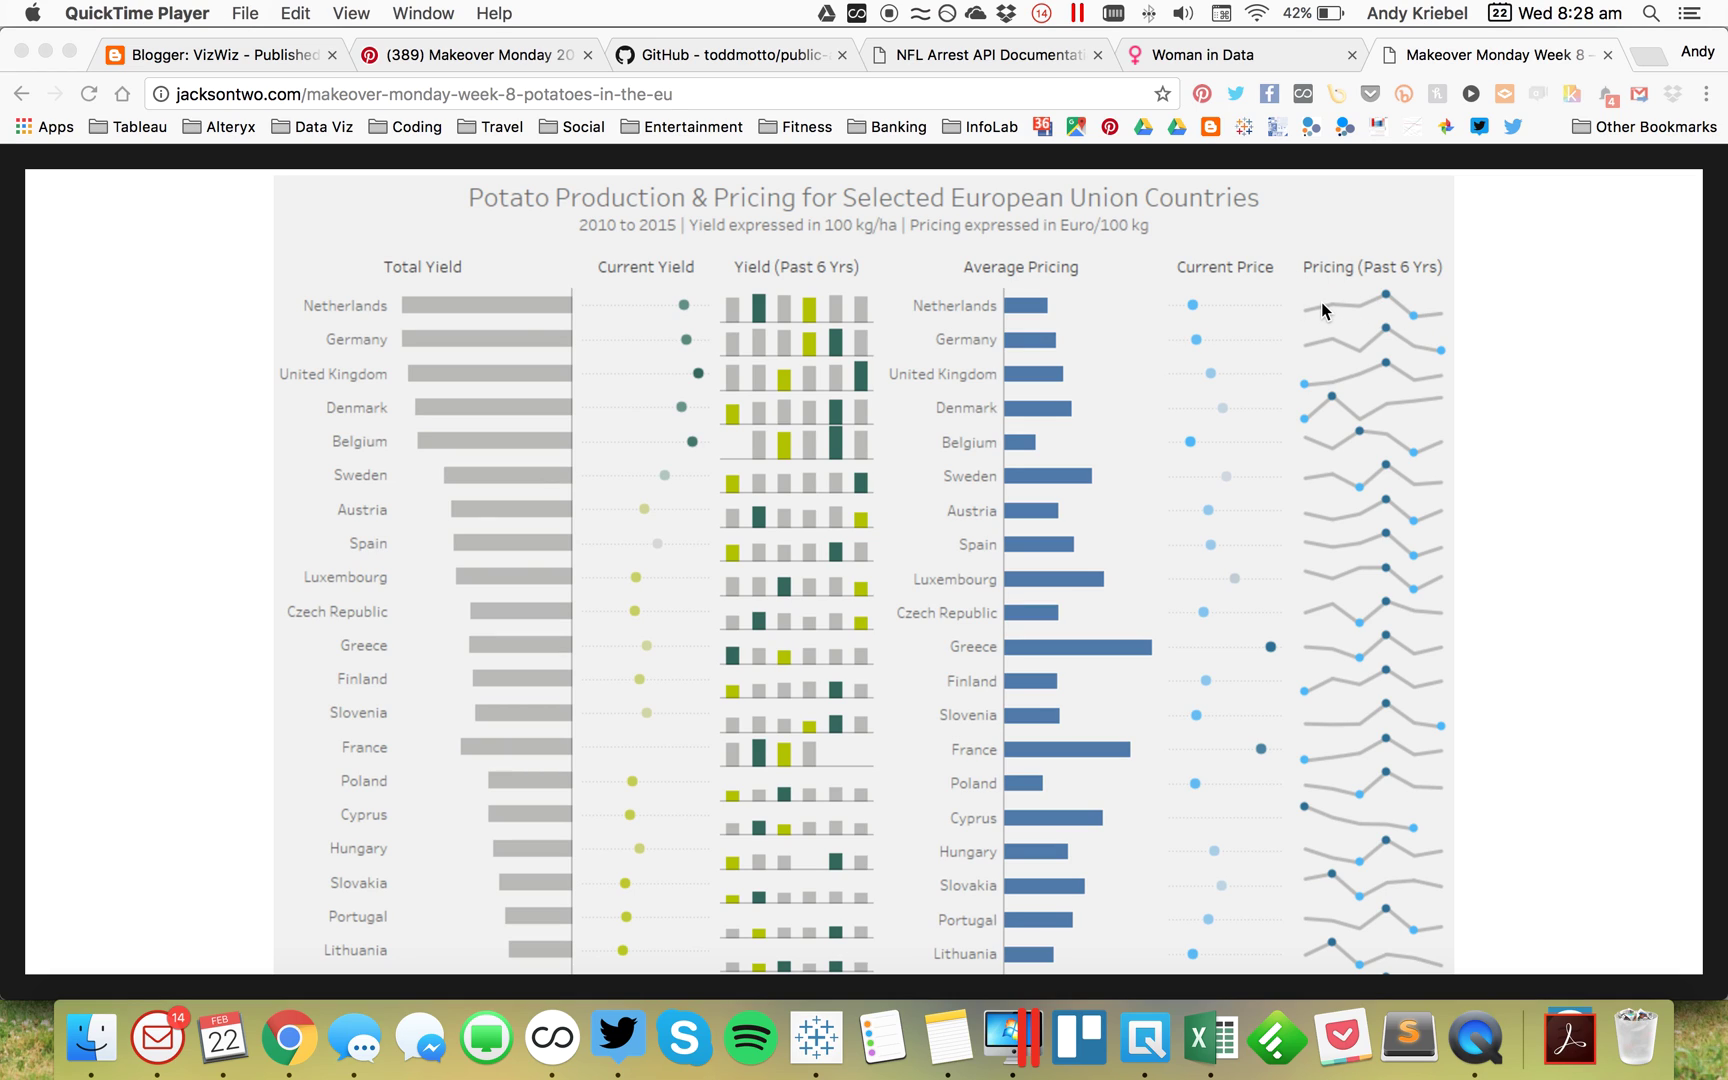
# Step: Chart SUM(EUR per 100 kg) by Year with one row per Country
pyautogui.click(815, 1040)
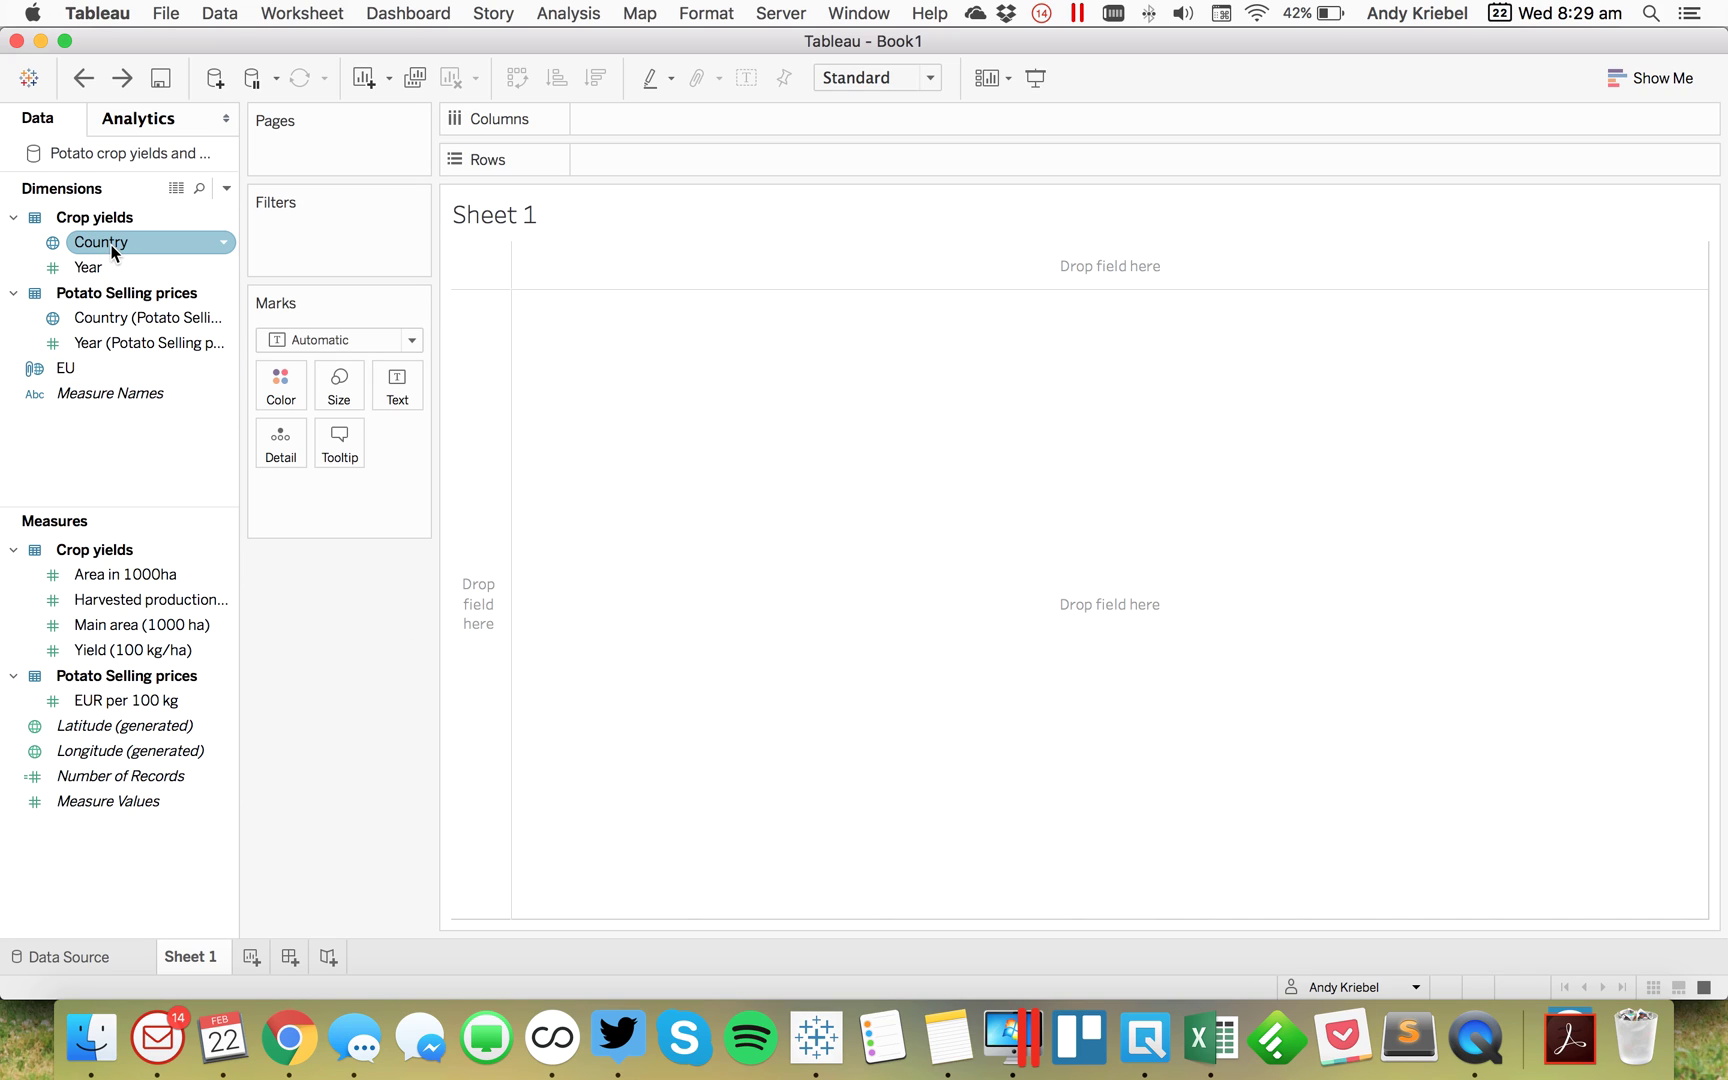
pyautogui.moveTo(112, 250); pyautogui.dragTo(478, 393)
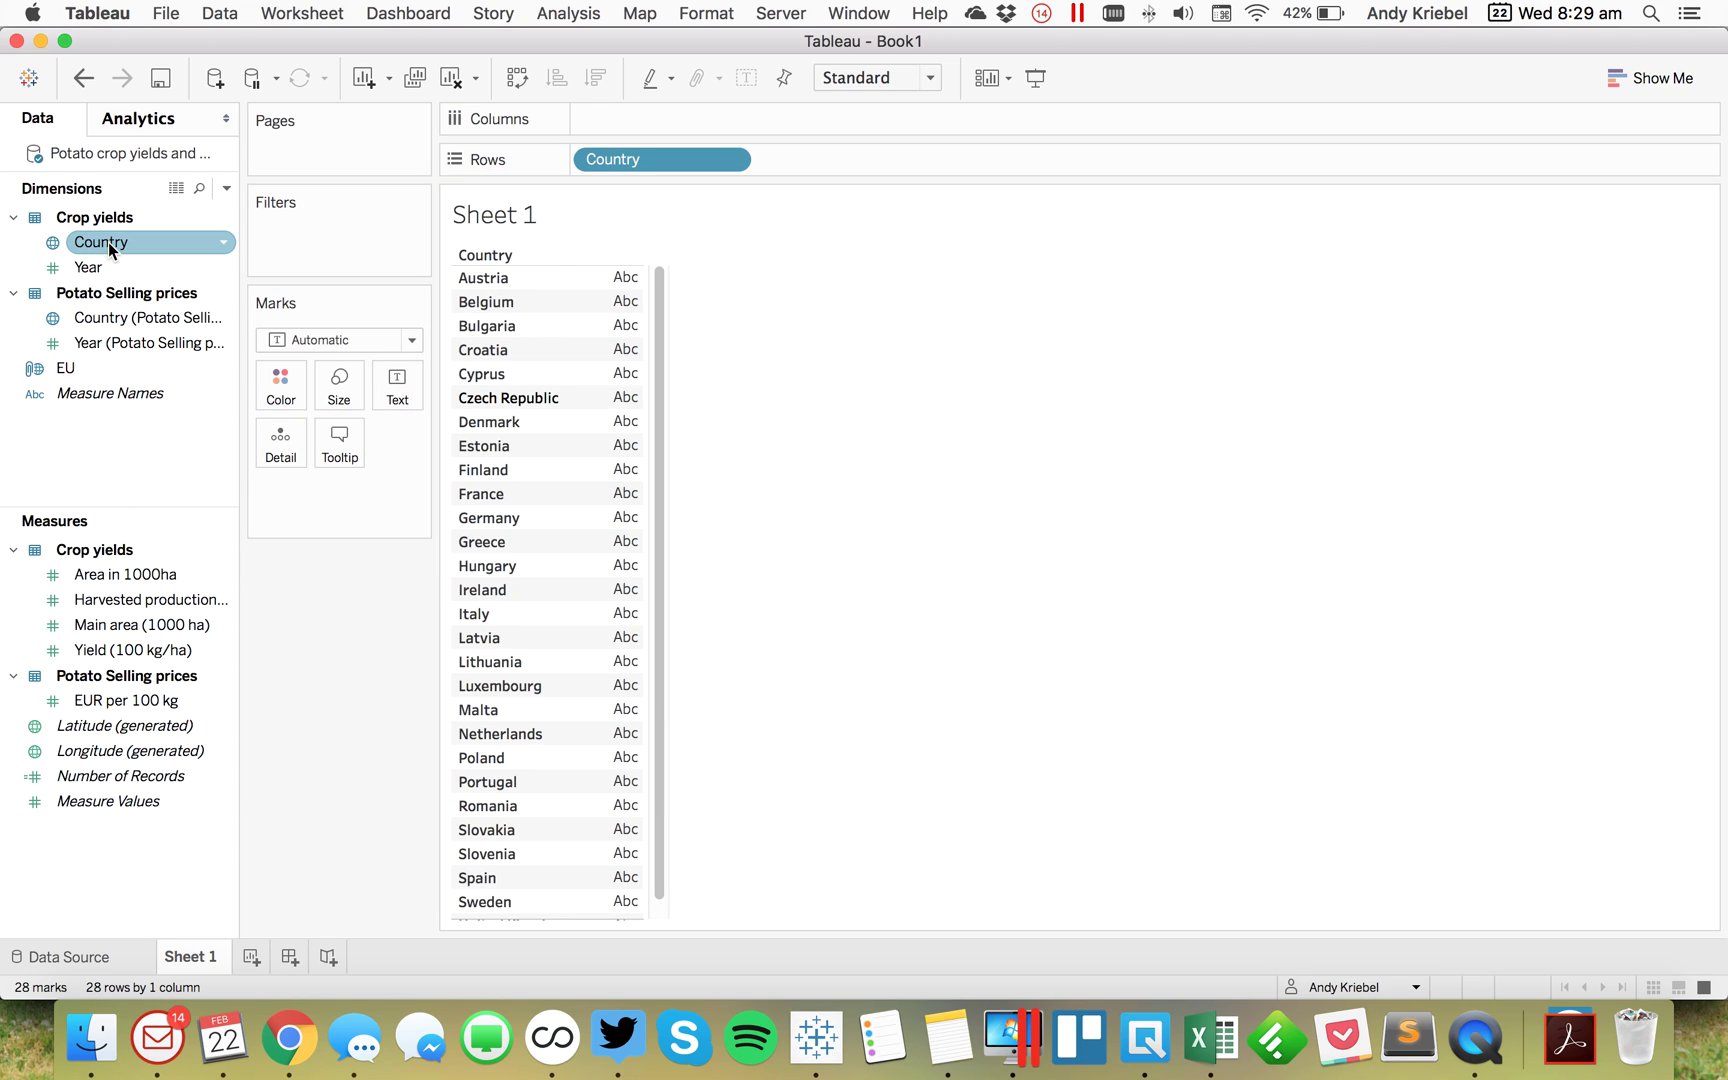
pyautogui.moveTo(88, 267); pyautogui.dragTo(650, 122)
pyautogui.moveTo(125, 700); pyautogui.dragTo(785, 165)
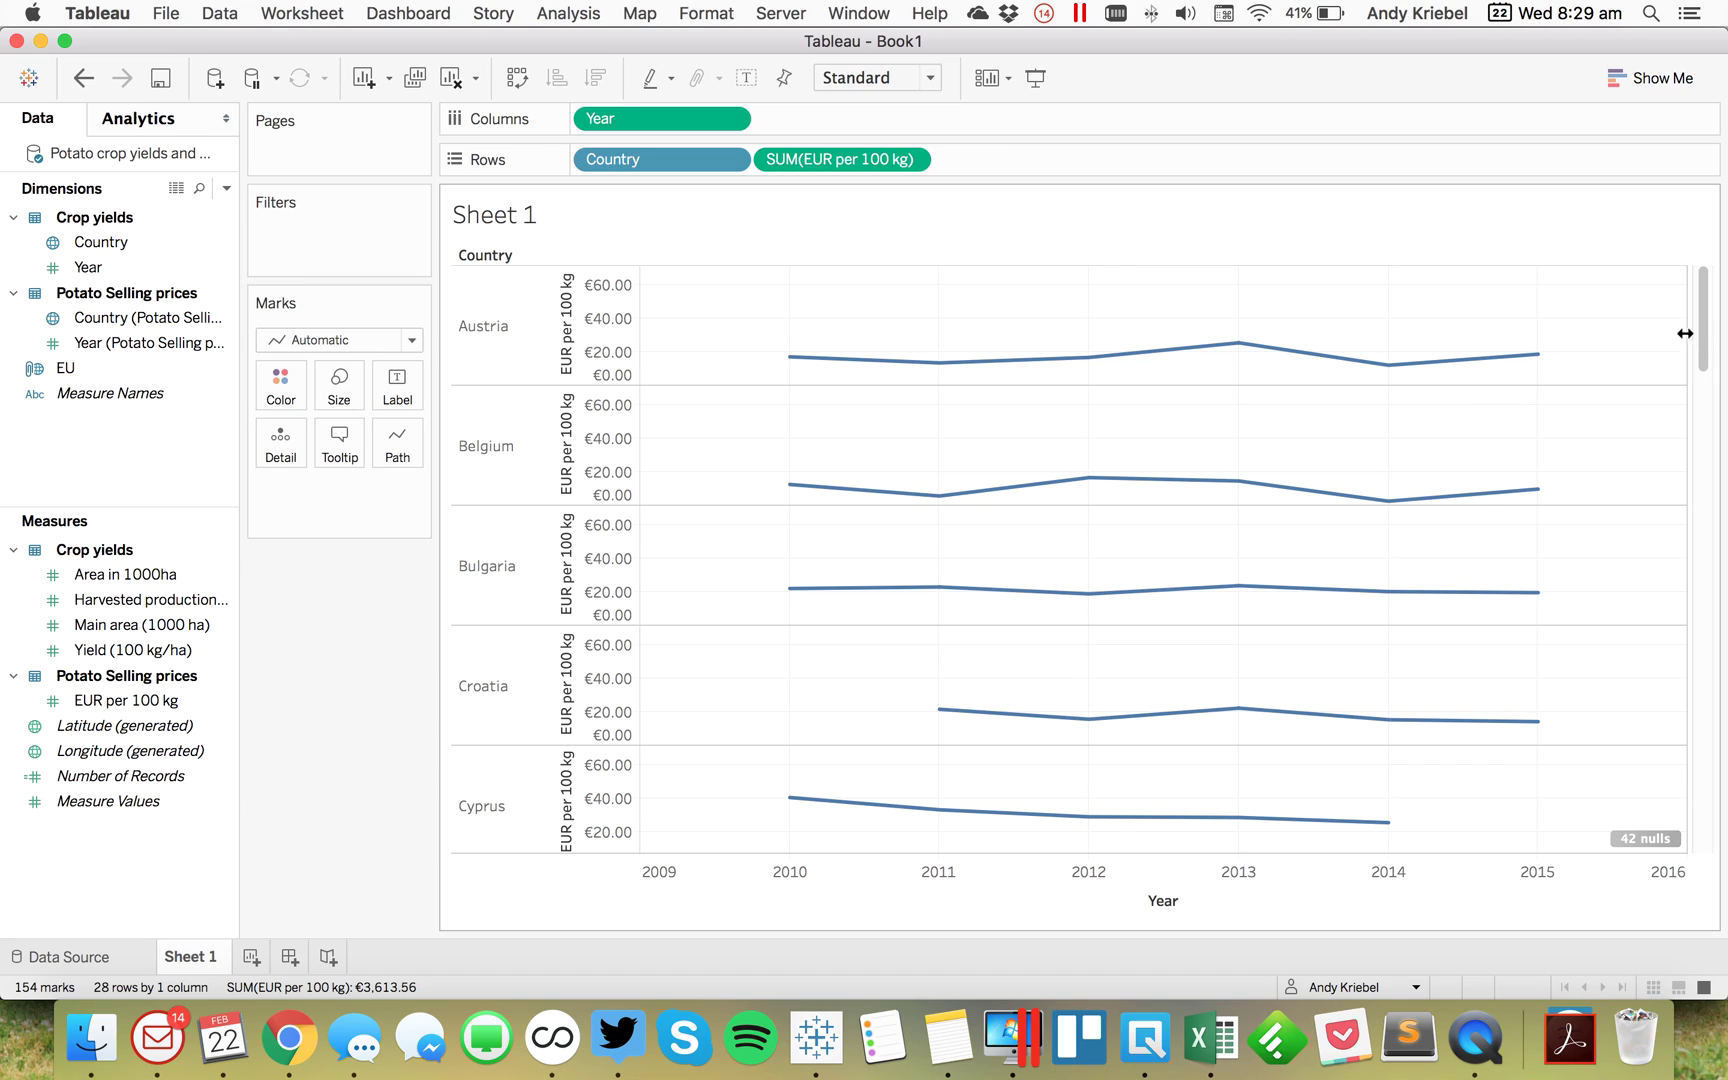
# Step: Hide the nulls indicator, shrink the country rows and narrow the plot to end at 2014
pyautogui.click(1648, 838)
pyautogui.click(1640, 855)
pyautogui.moveTo(1682, 645); pyautogui.dragTo(868, 604)
pyautogui.moveTo(501, 386); pyautogui.dragTo(494, 334)
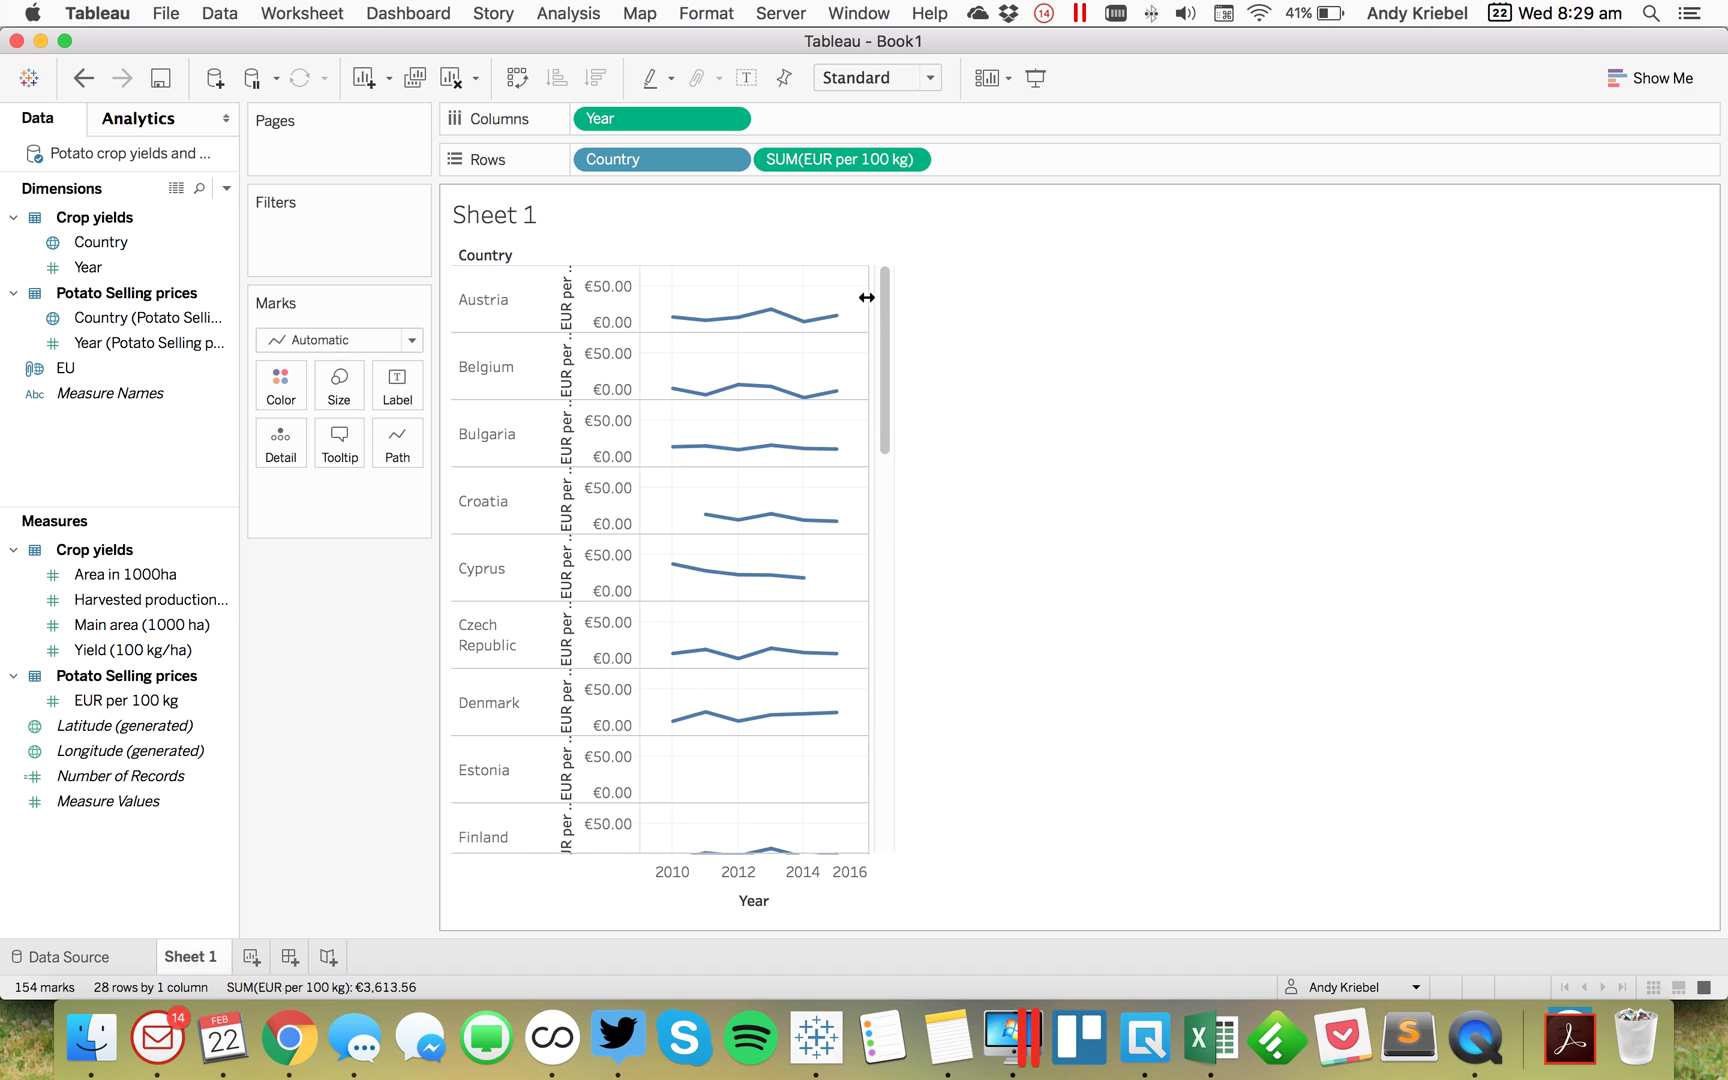
pyautogui.moveTo(866, 297); pyautogui.dragTo(819, 309)
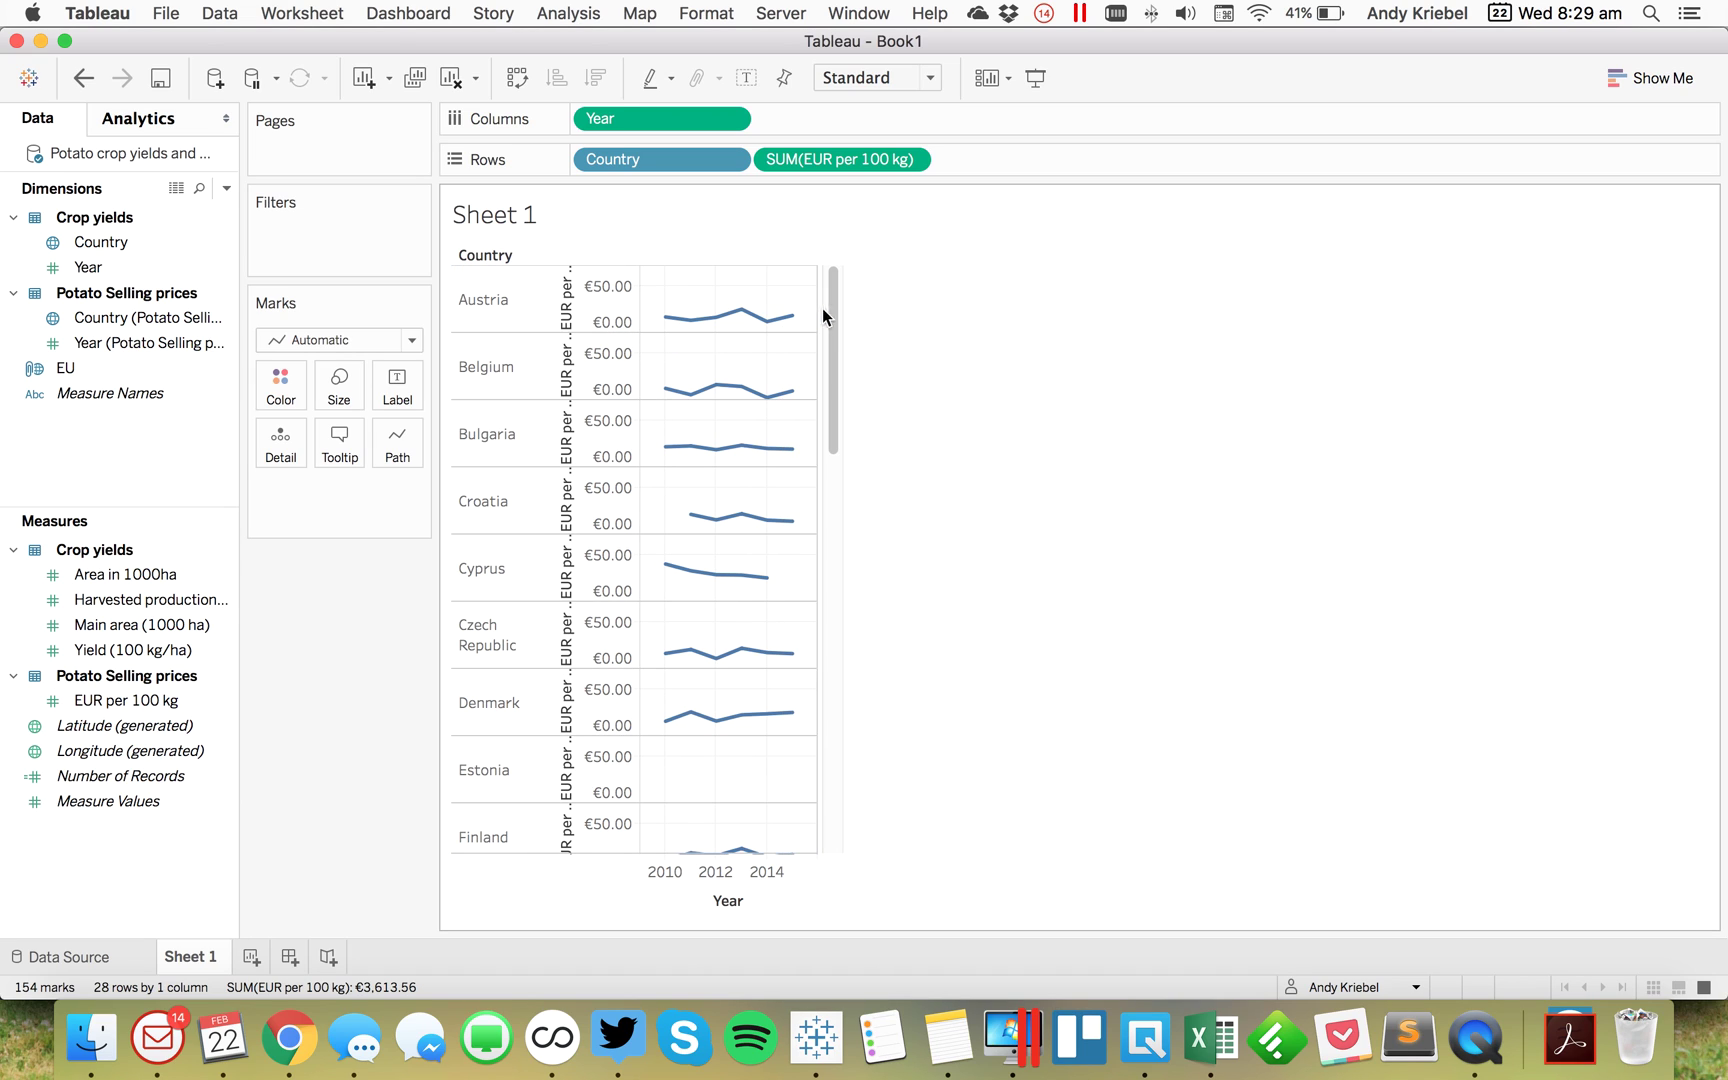
# Step: Set the price axis to independent ranges per country without including zero
pyautogui.click(621, 296)
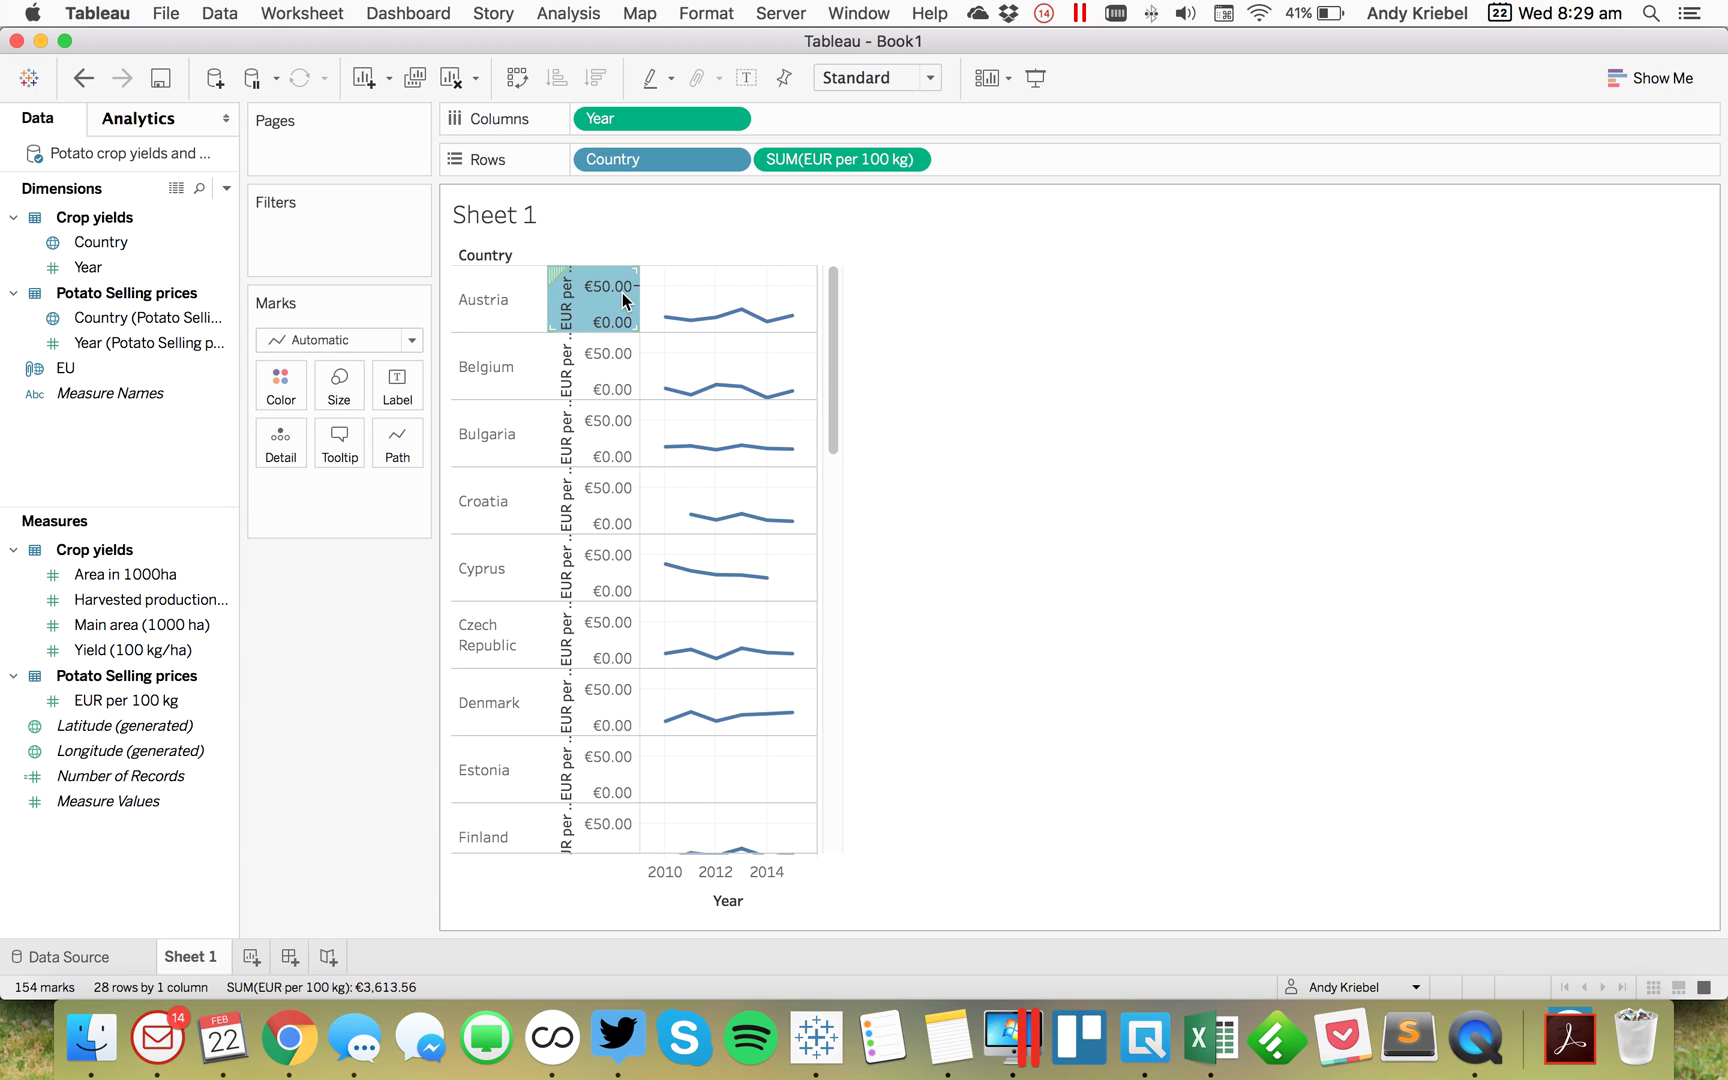
pyautogui.doubleClick(621, 296)
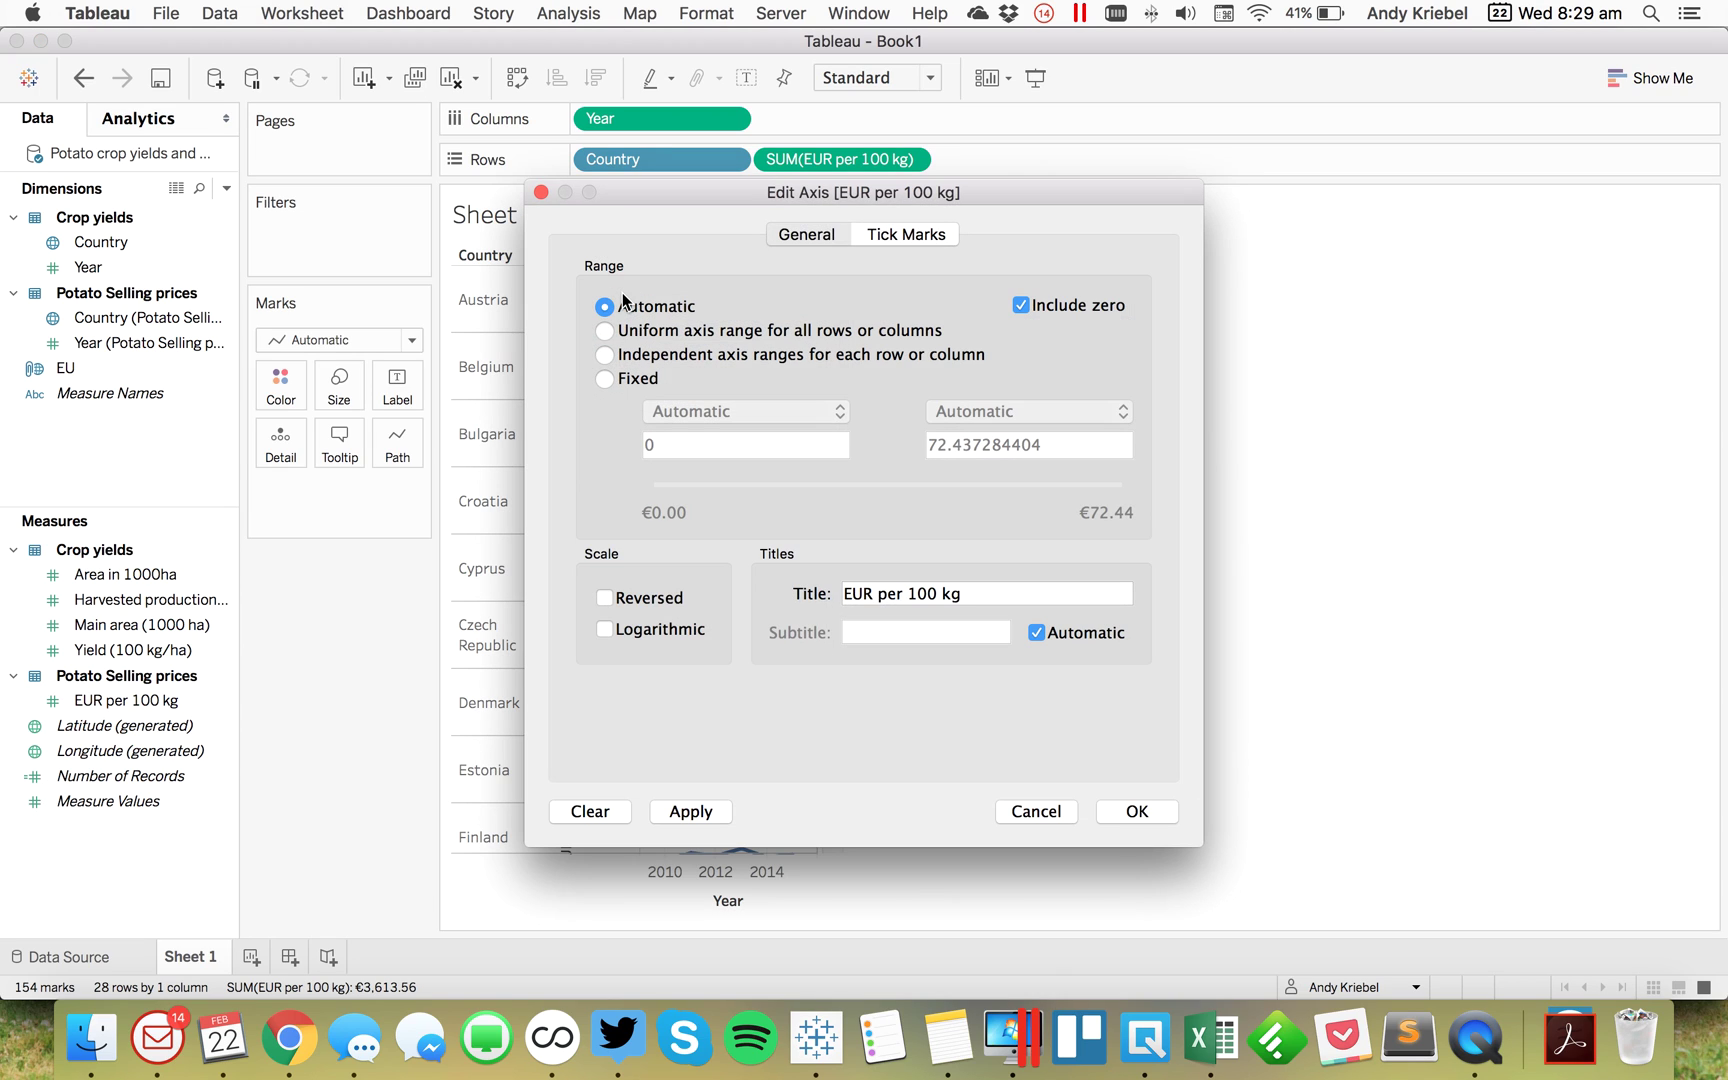
pyautogui.click(645, 356)
pyautogui.click(1065, 312)
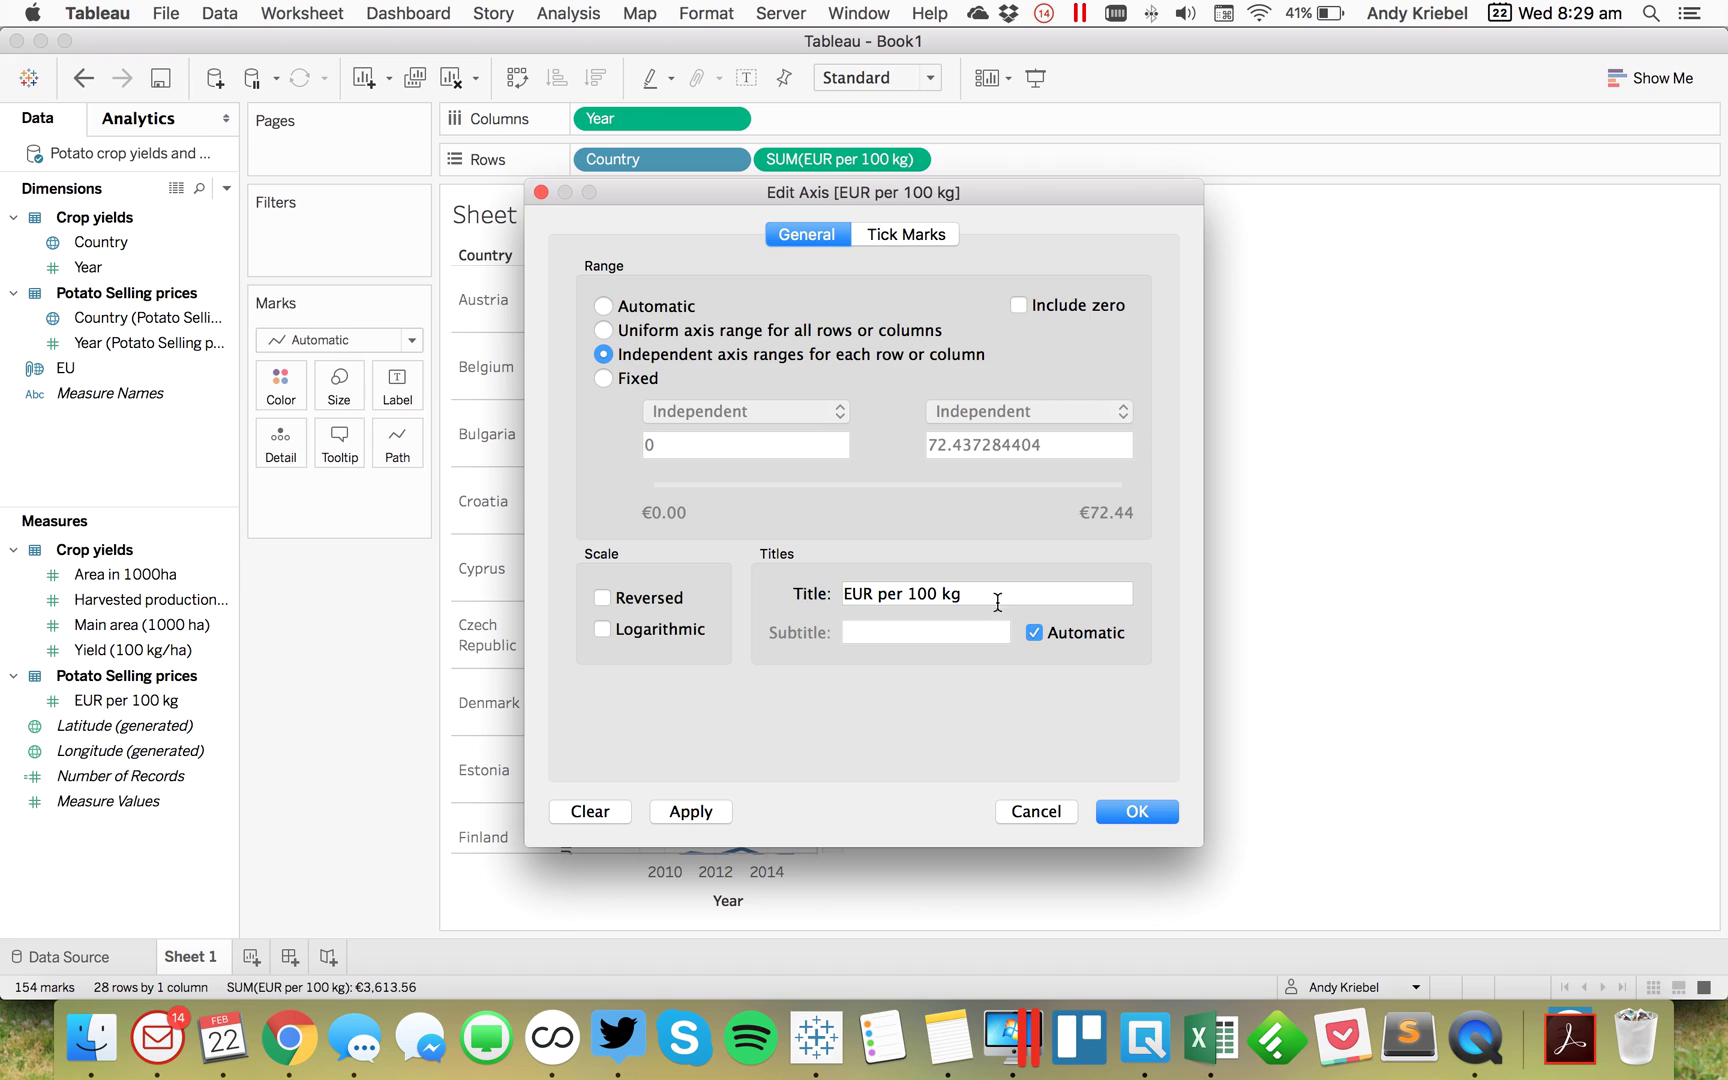
pyautogui.click(1137, 812)
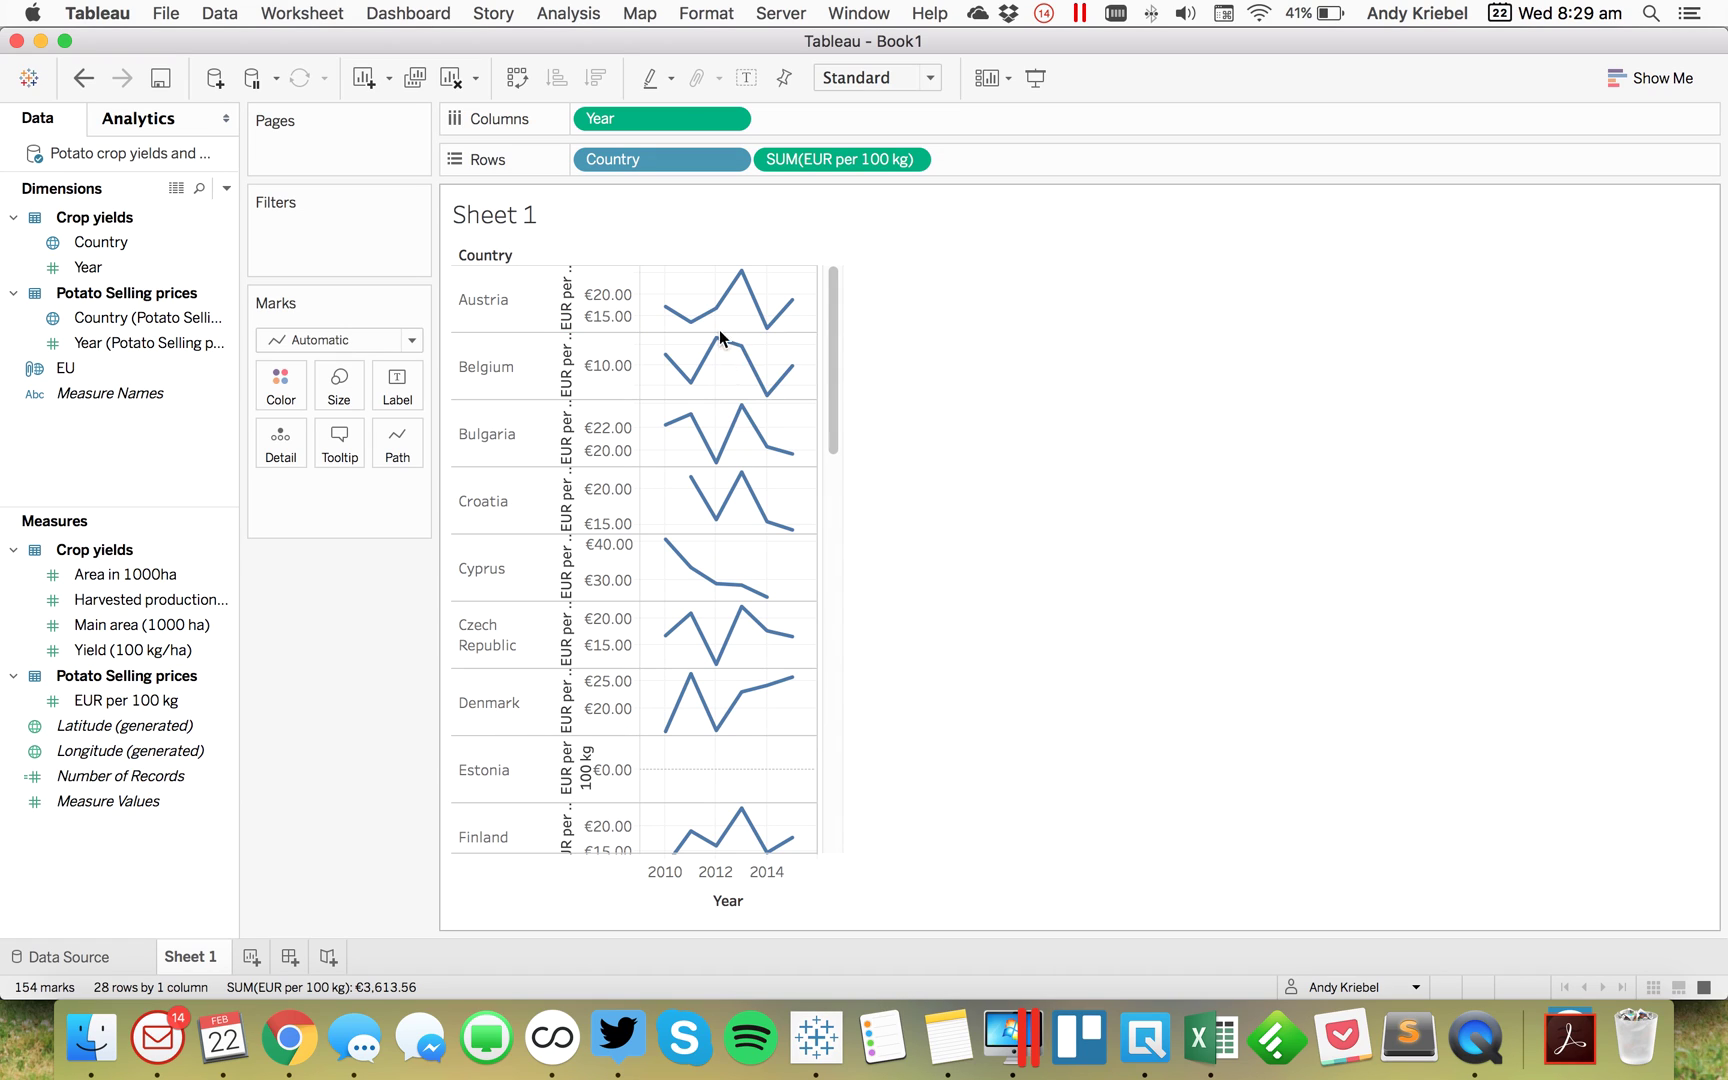
# Step: Widen the line charts to reach 2016 and hide the Year axis header
pyautogui.click(673, 290)
pyautogui.moveTo(816, 317); pyautogui.dragTo(853, 325)
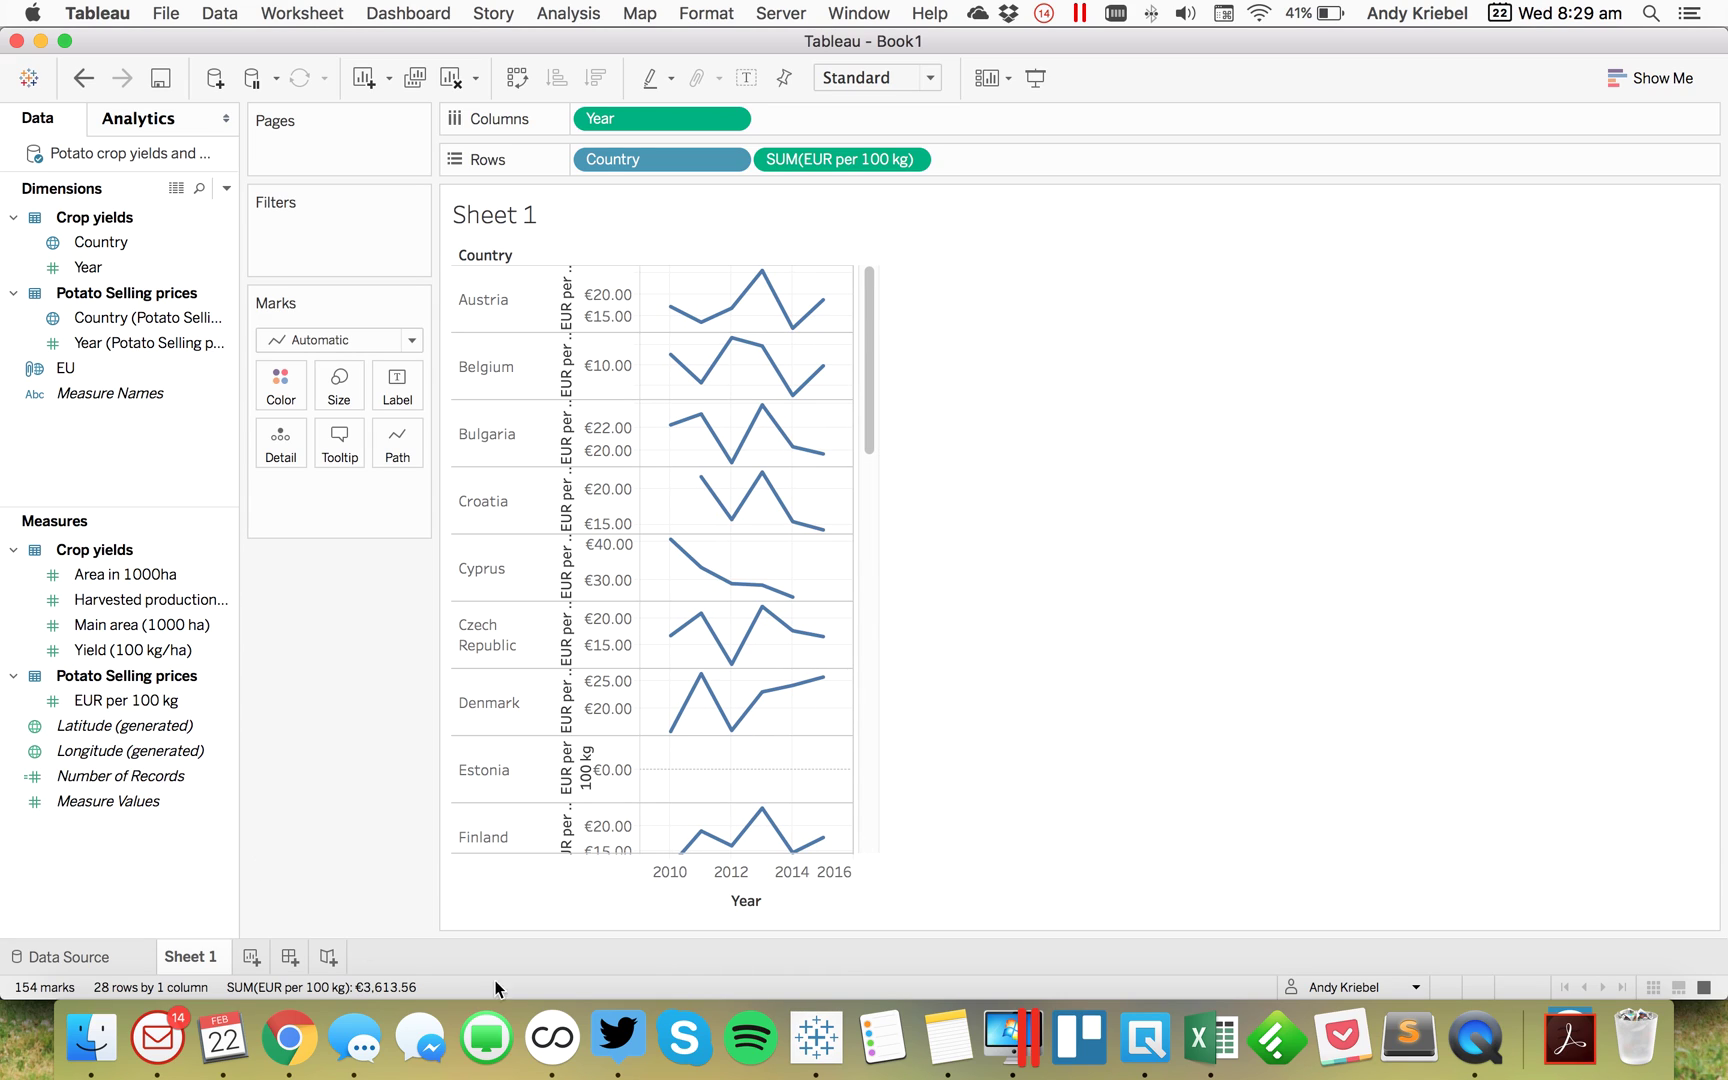
pyautogui.rightClick(705, 882)
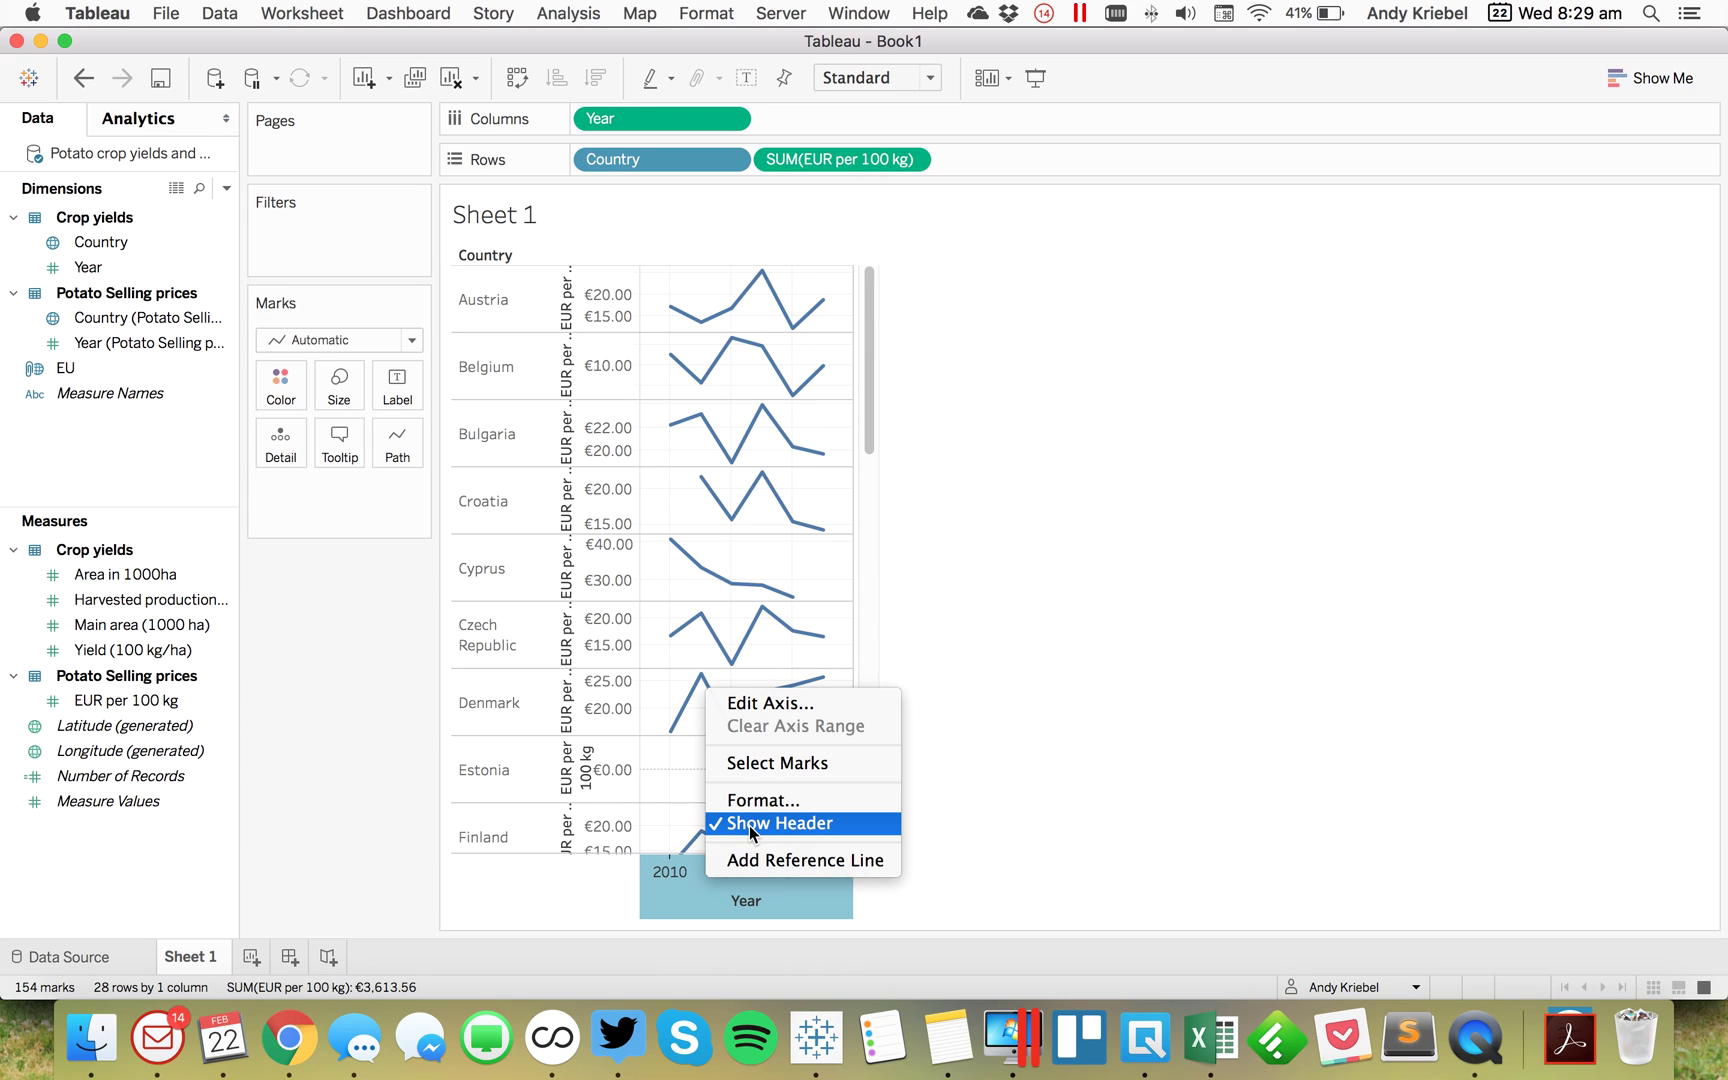
pyautogui.click(749, 823)
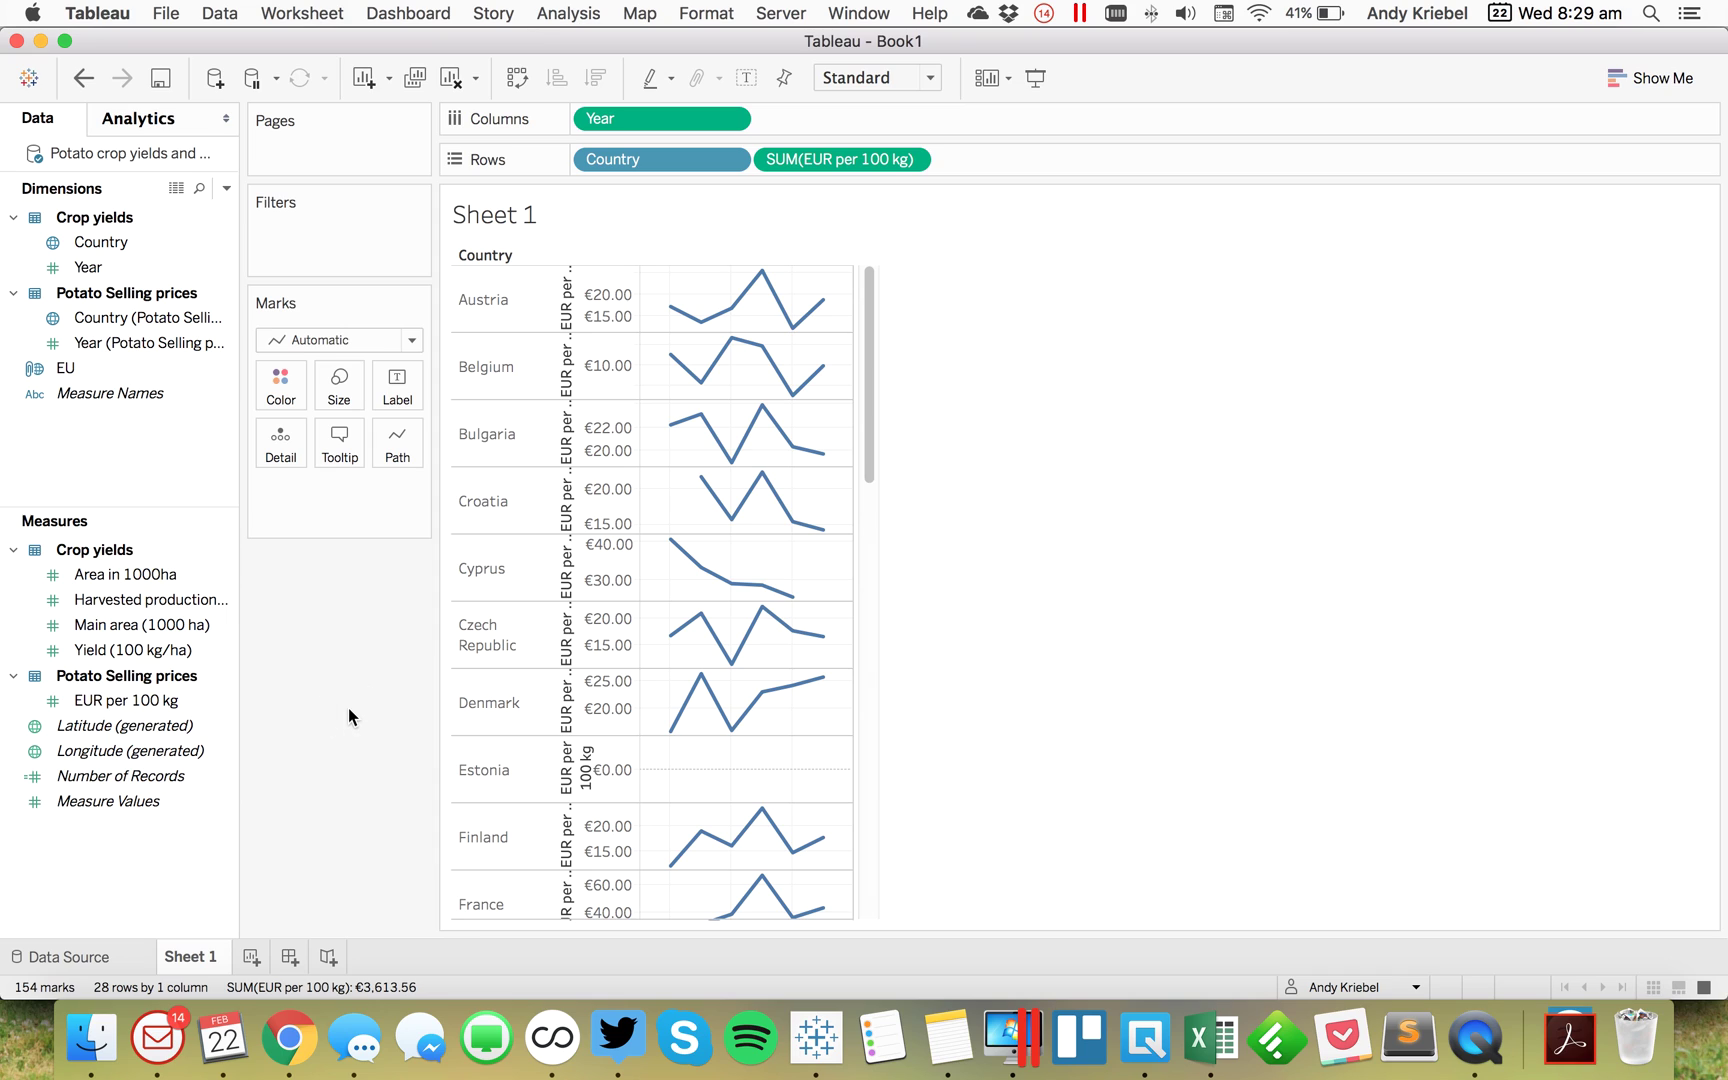
# Step: Set the sheet's grid lines to None in the Format pane
pyautogui.rightClick(676, 454)
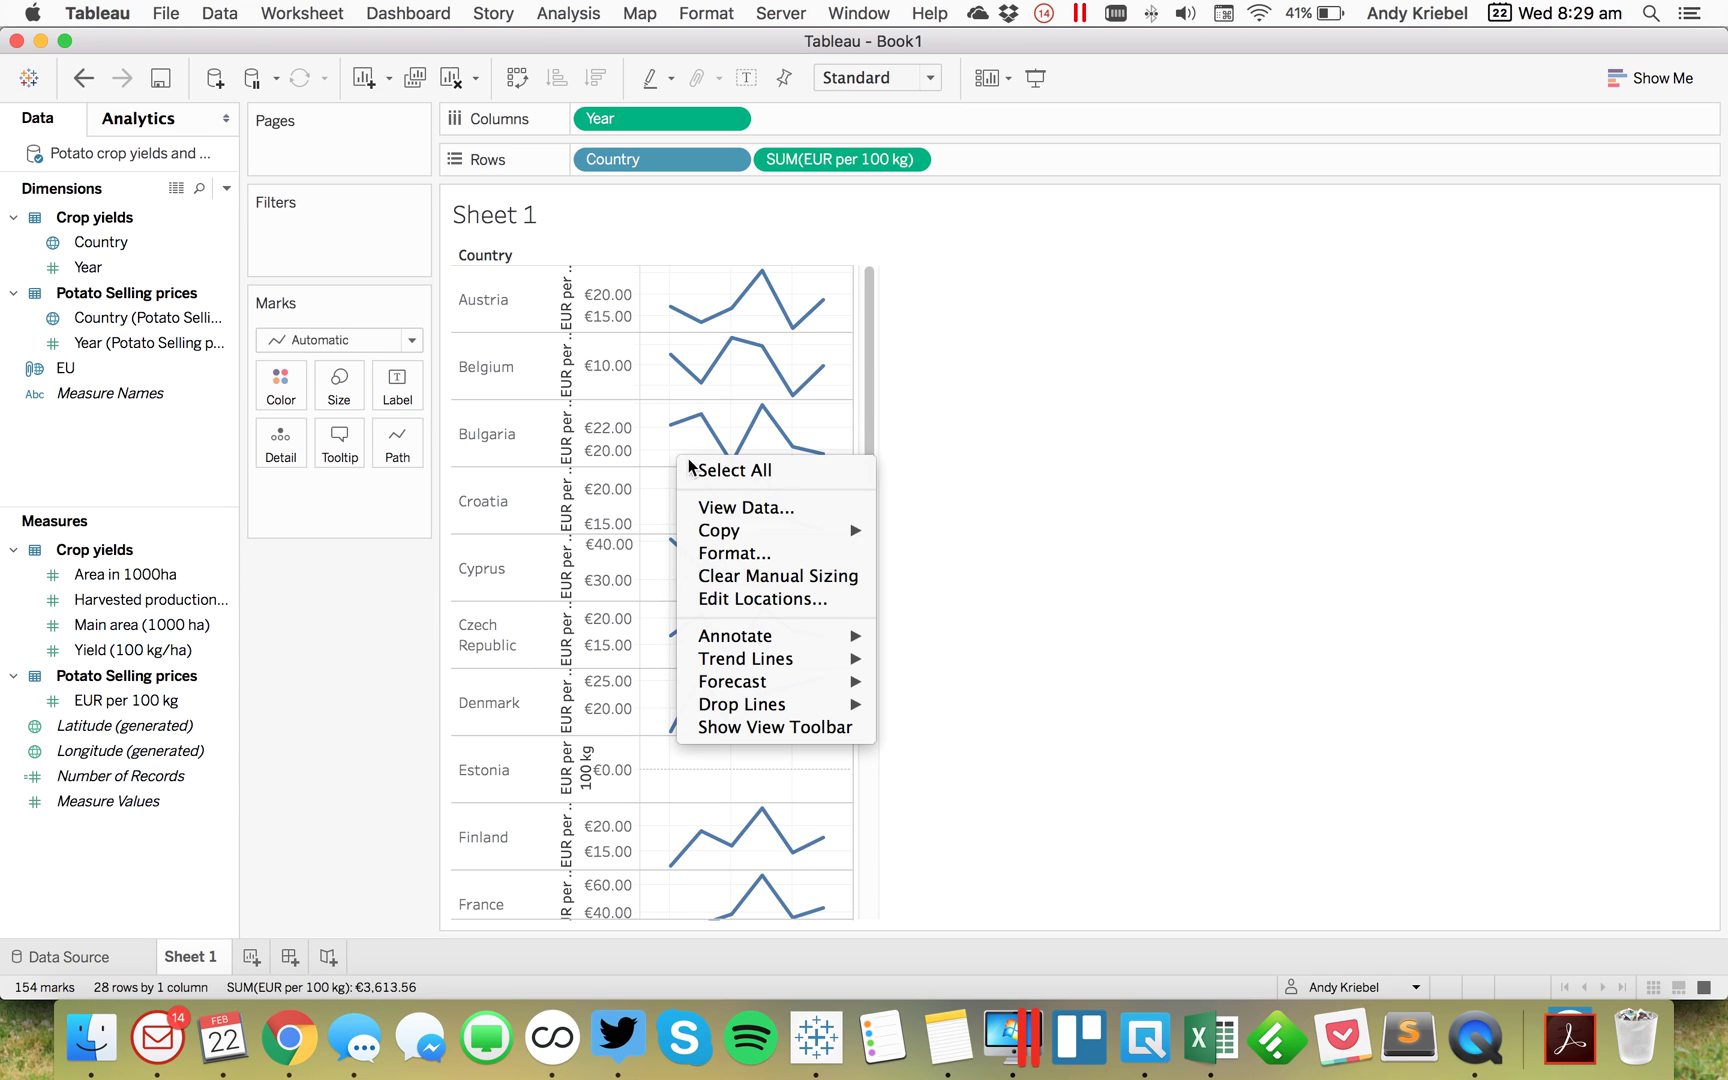
pyautogui.click(714, 552)
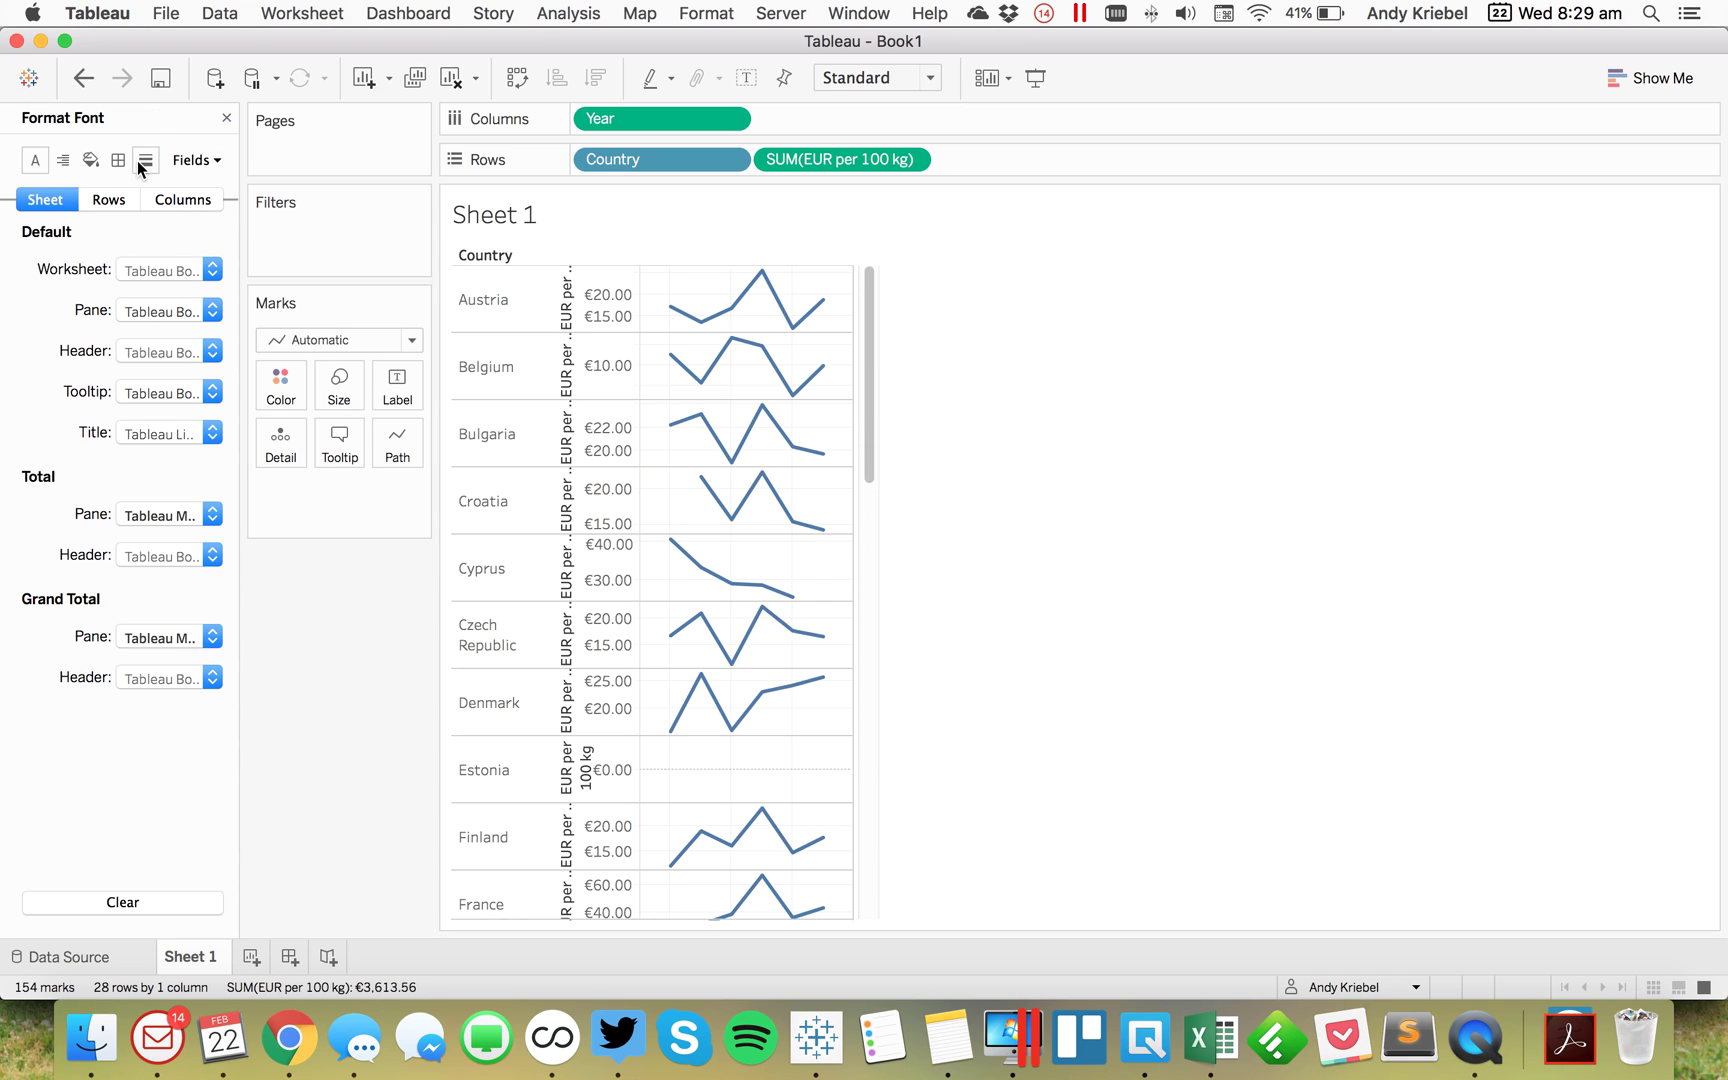
pyautogui.click(143, 160)
pyautogui.click(136, 270)
pyautogui.click(157, 302)
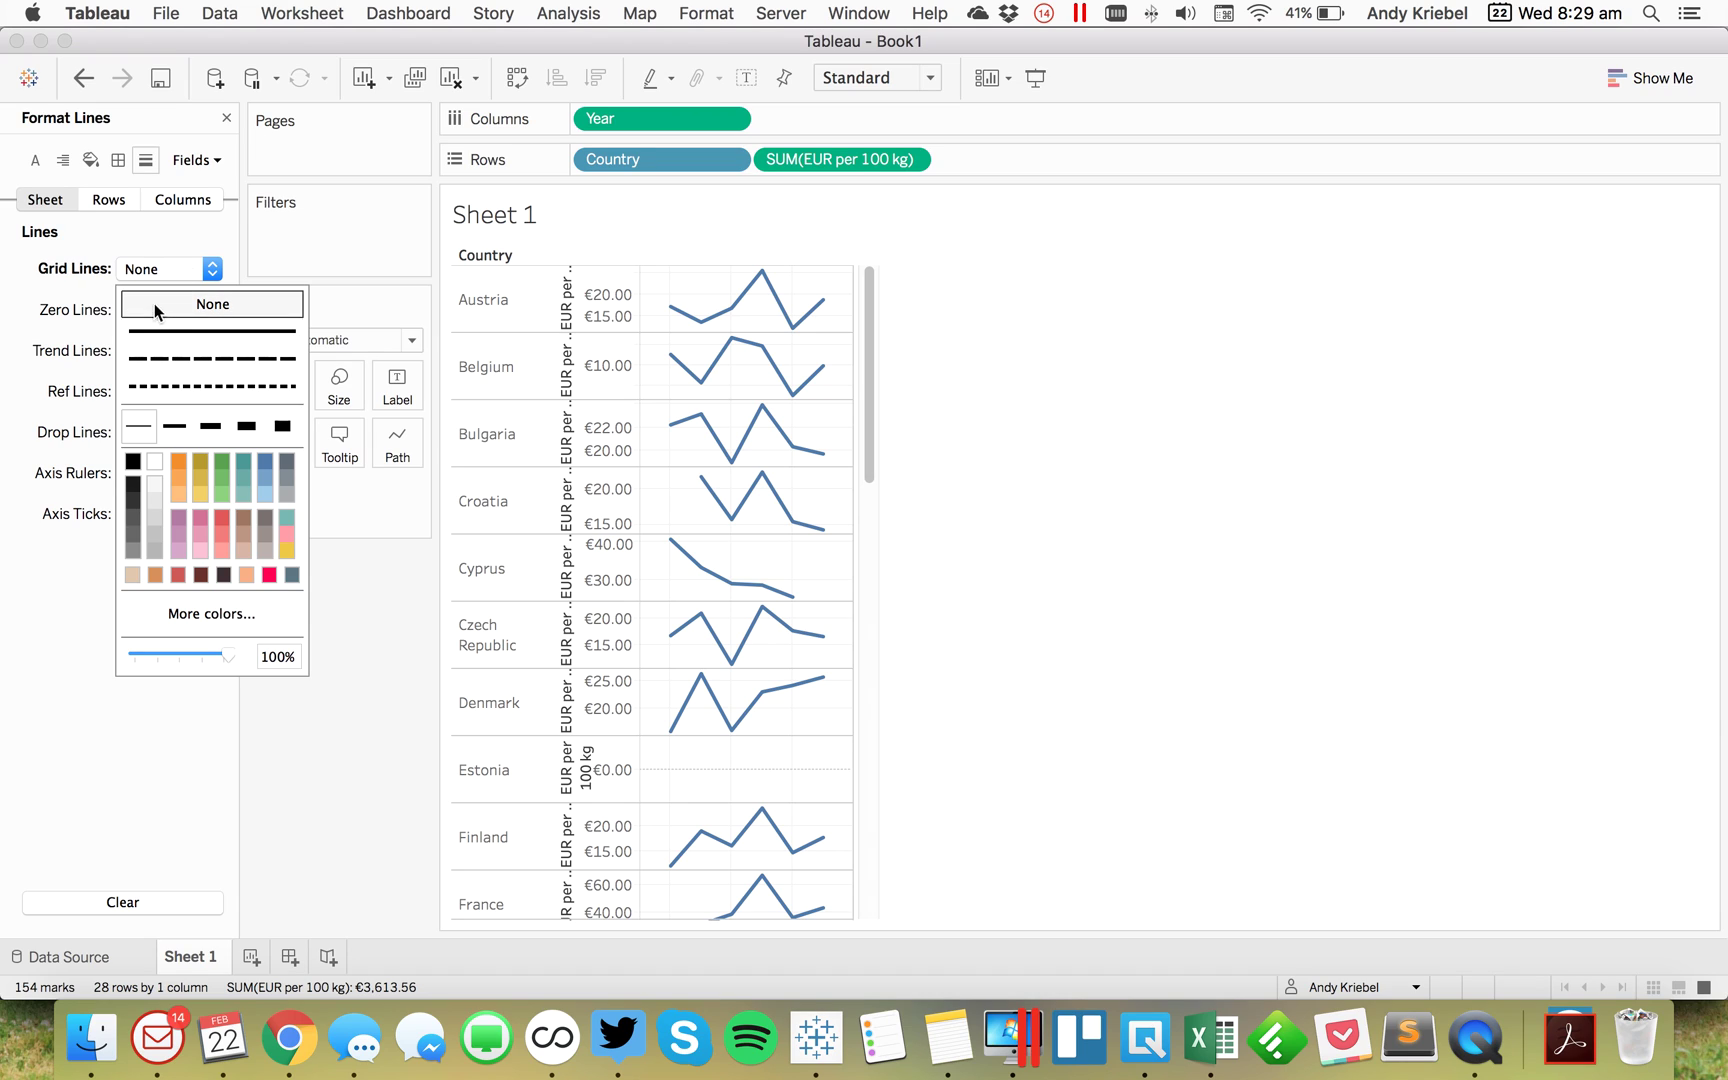
# Step: Set both the row and column dividers to None
pyautogui.click(119, 161)
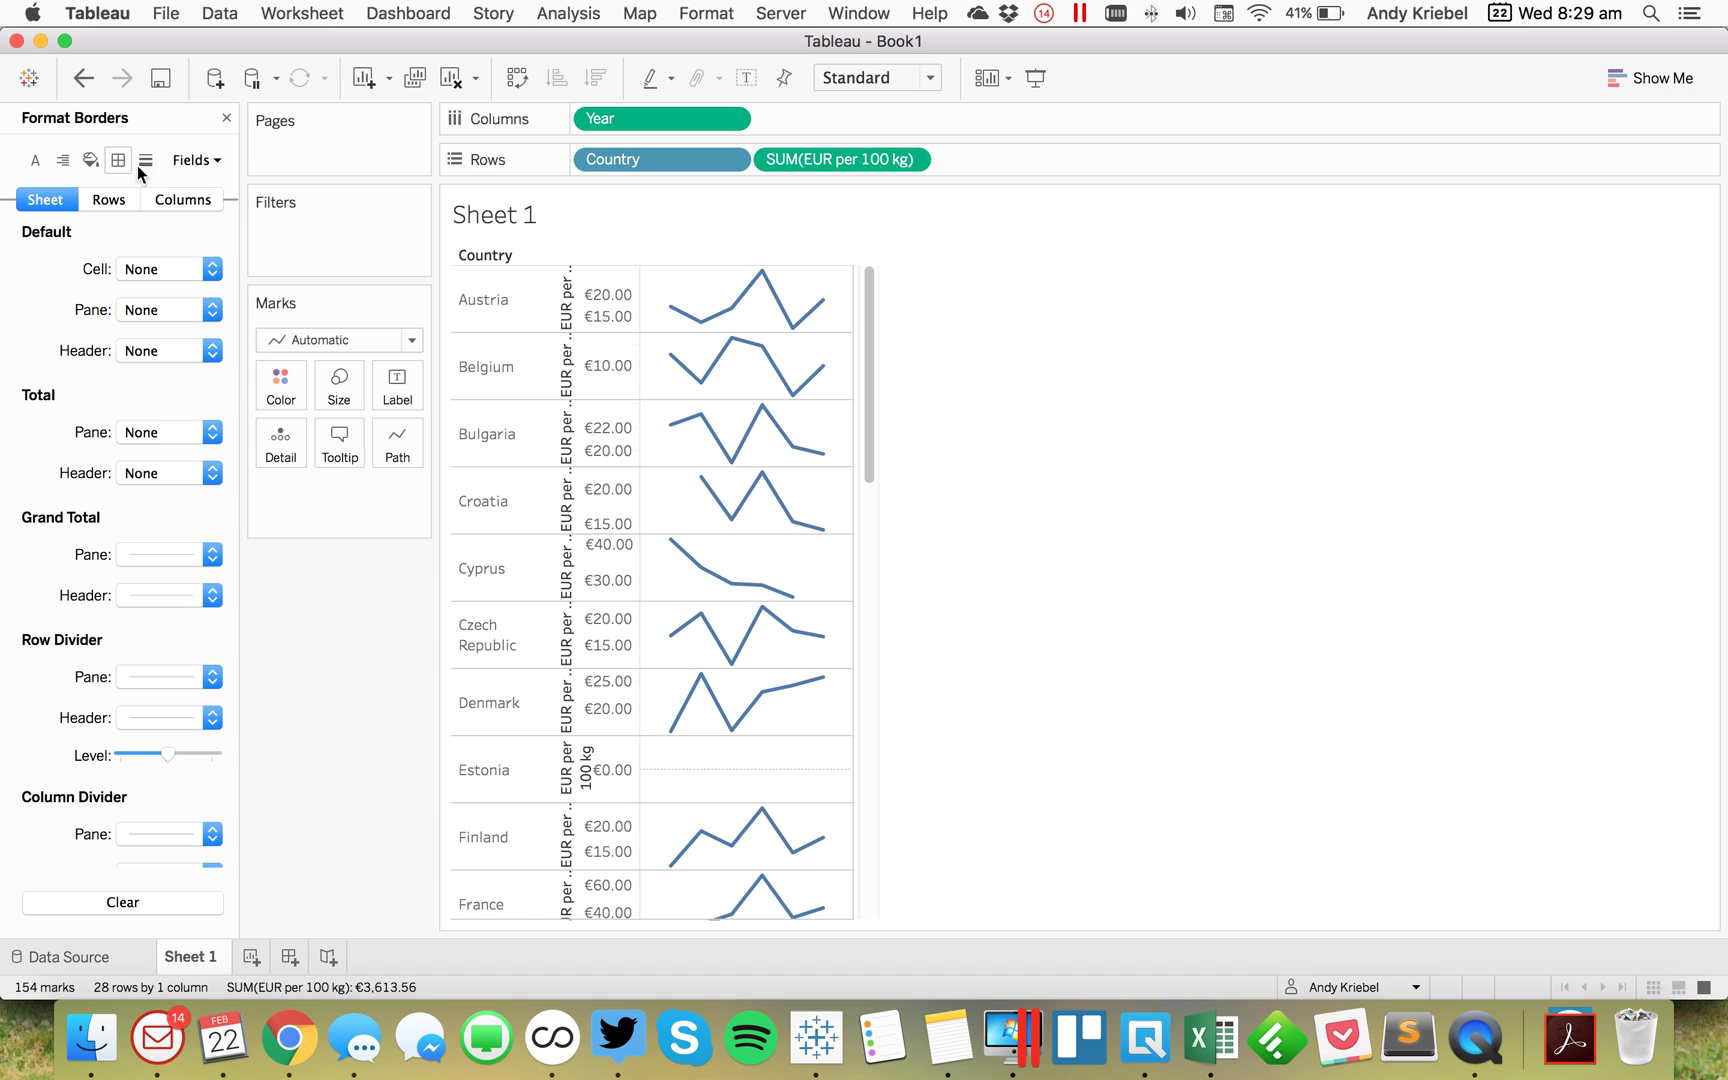
pyautogui.click(143, 697)
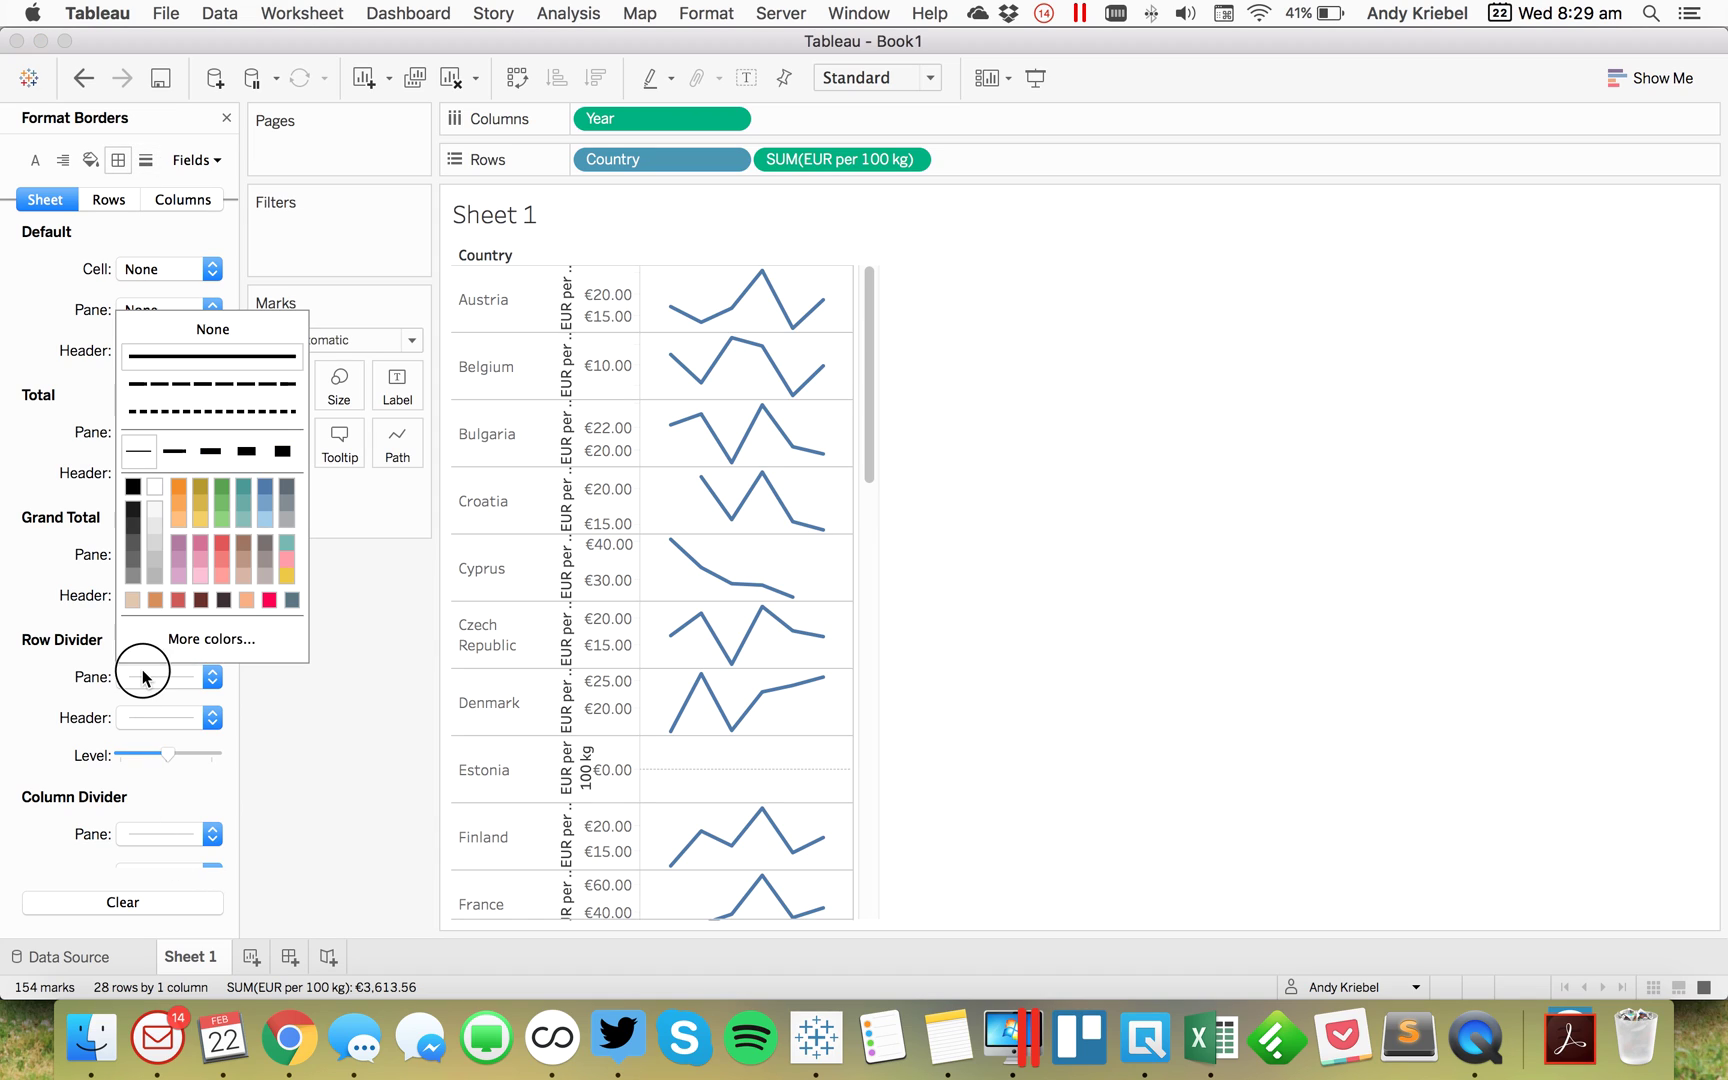
pyautogui.click(221, 323)
pyautogui.click(163, 833)
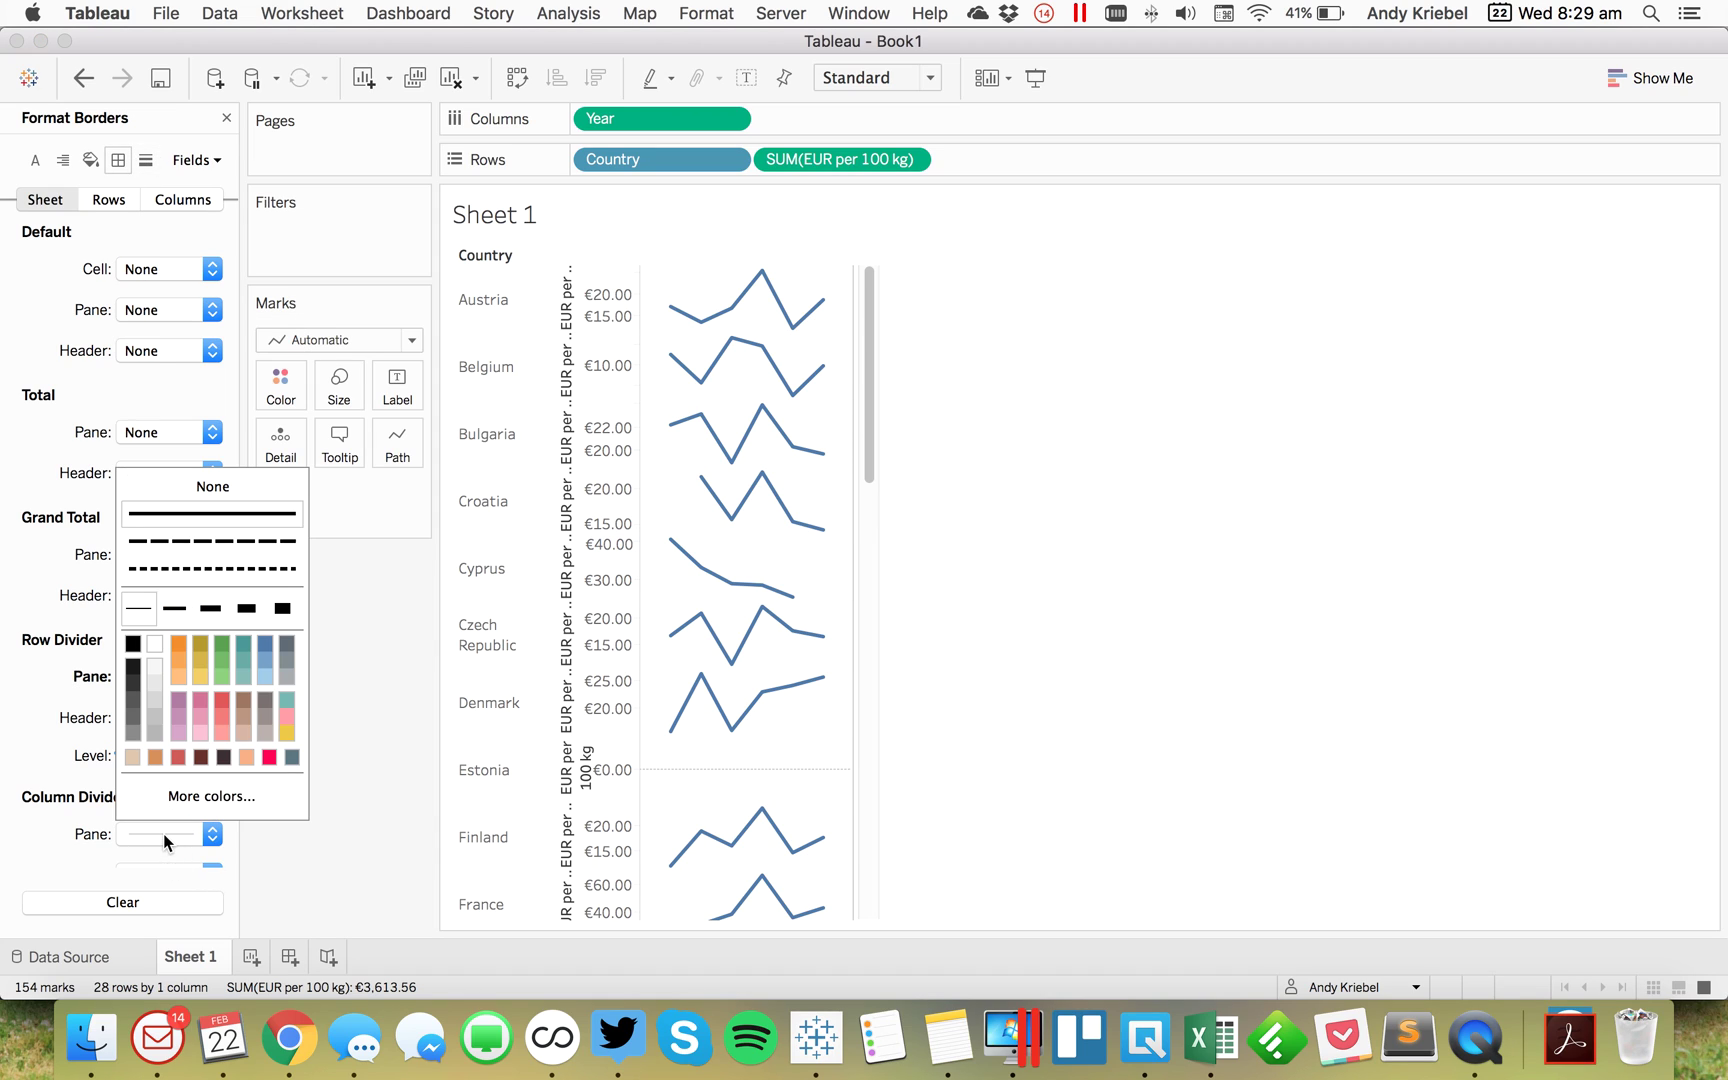
pyautogui.click(212, 486)
pyautogui.click(331, 805)
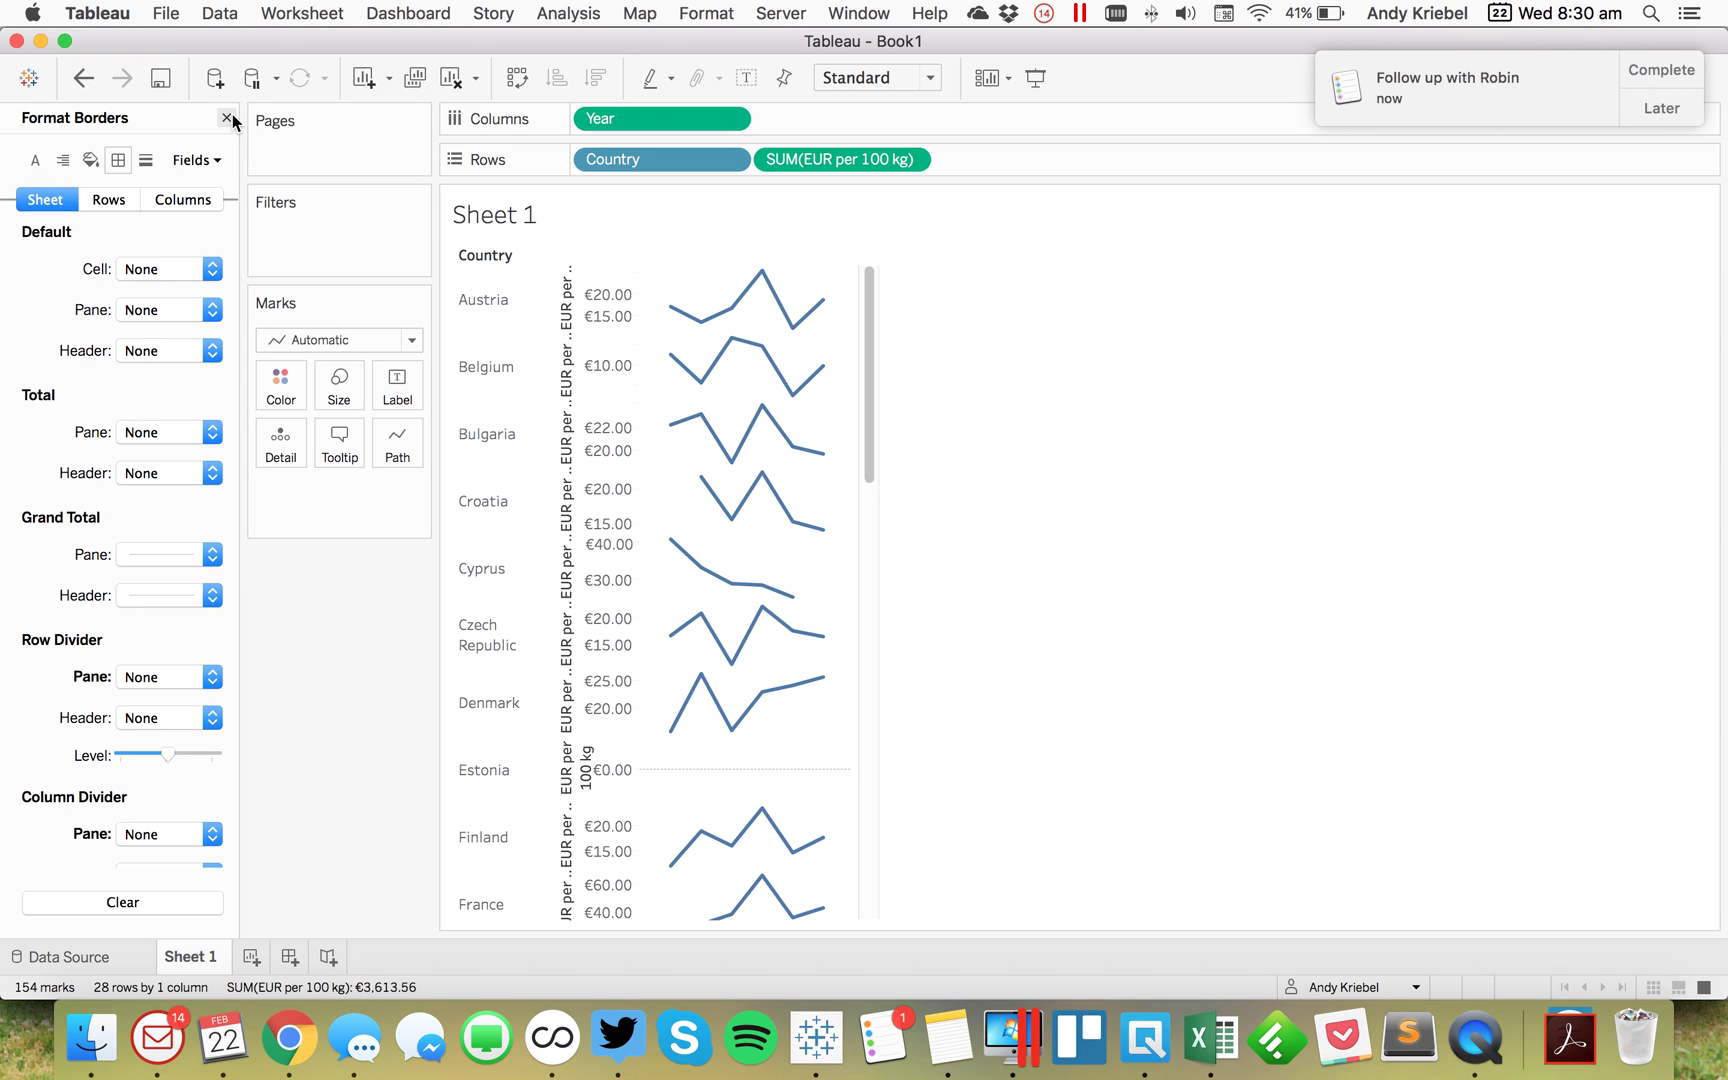
# Step: Dismiss the reminder notification and close the formatting pane
pyautogui.click(1663, 104)
pyautogui.click(1626, 180)
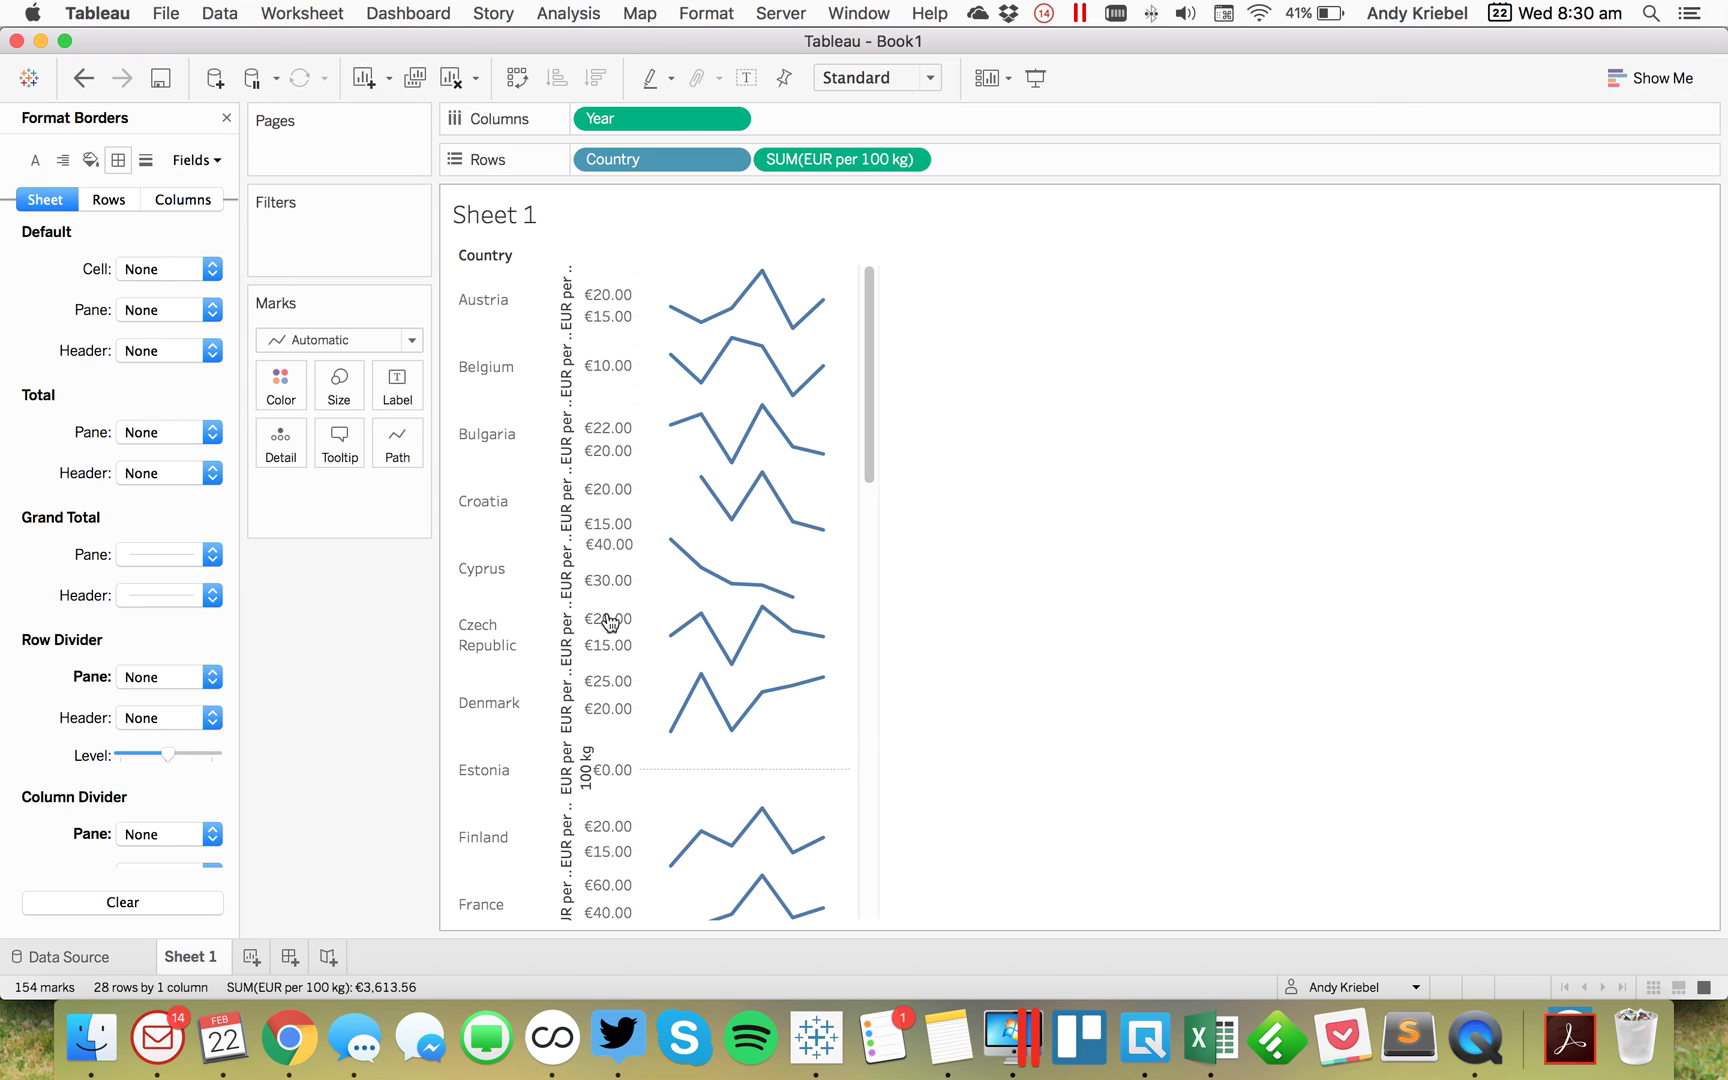
pyautogui.click(227, 118)
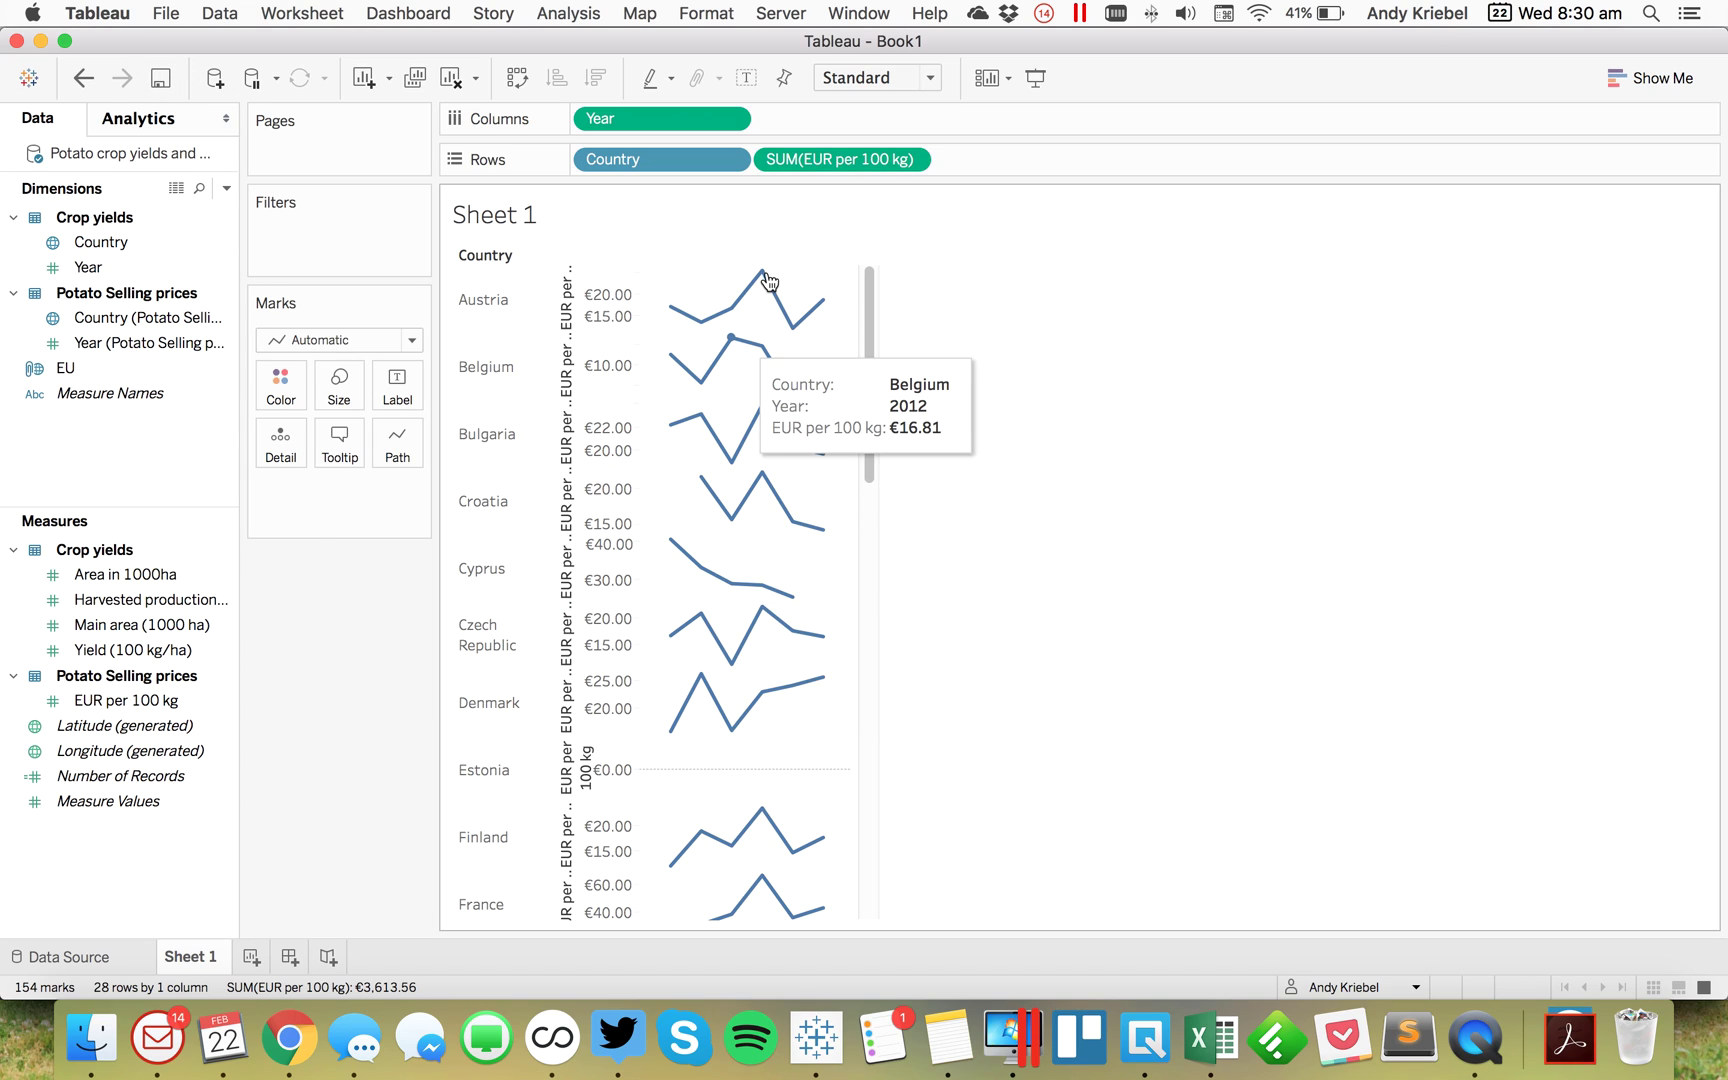
pyautogui.moveTo(765, 280)
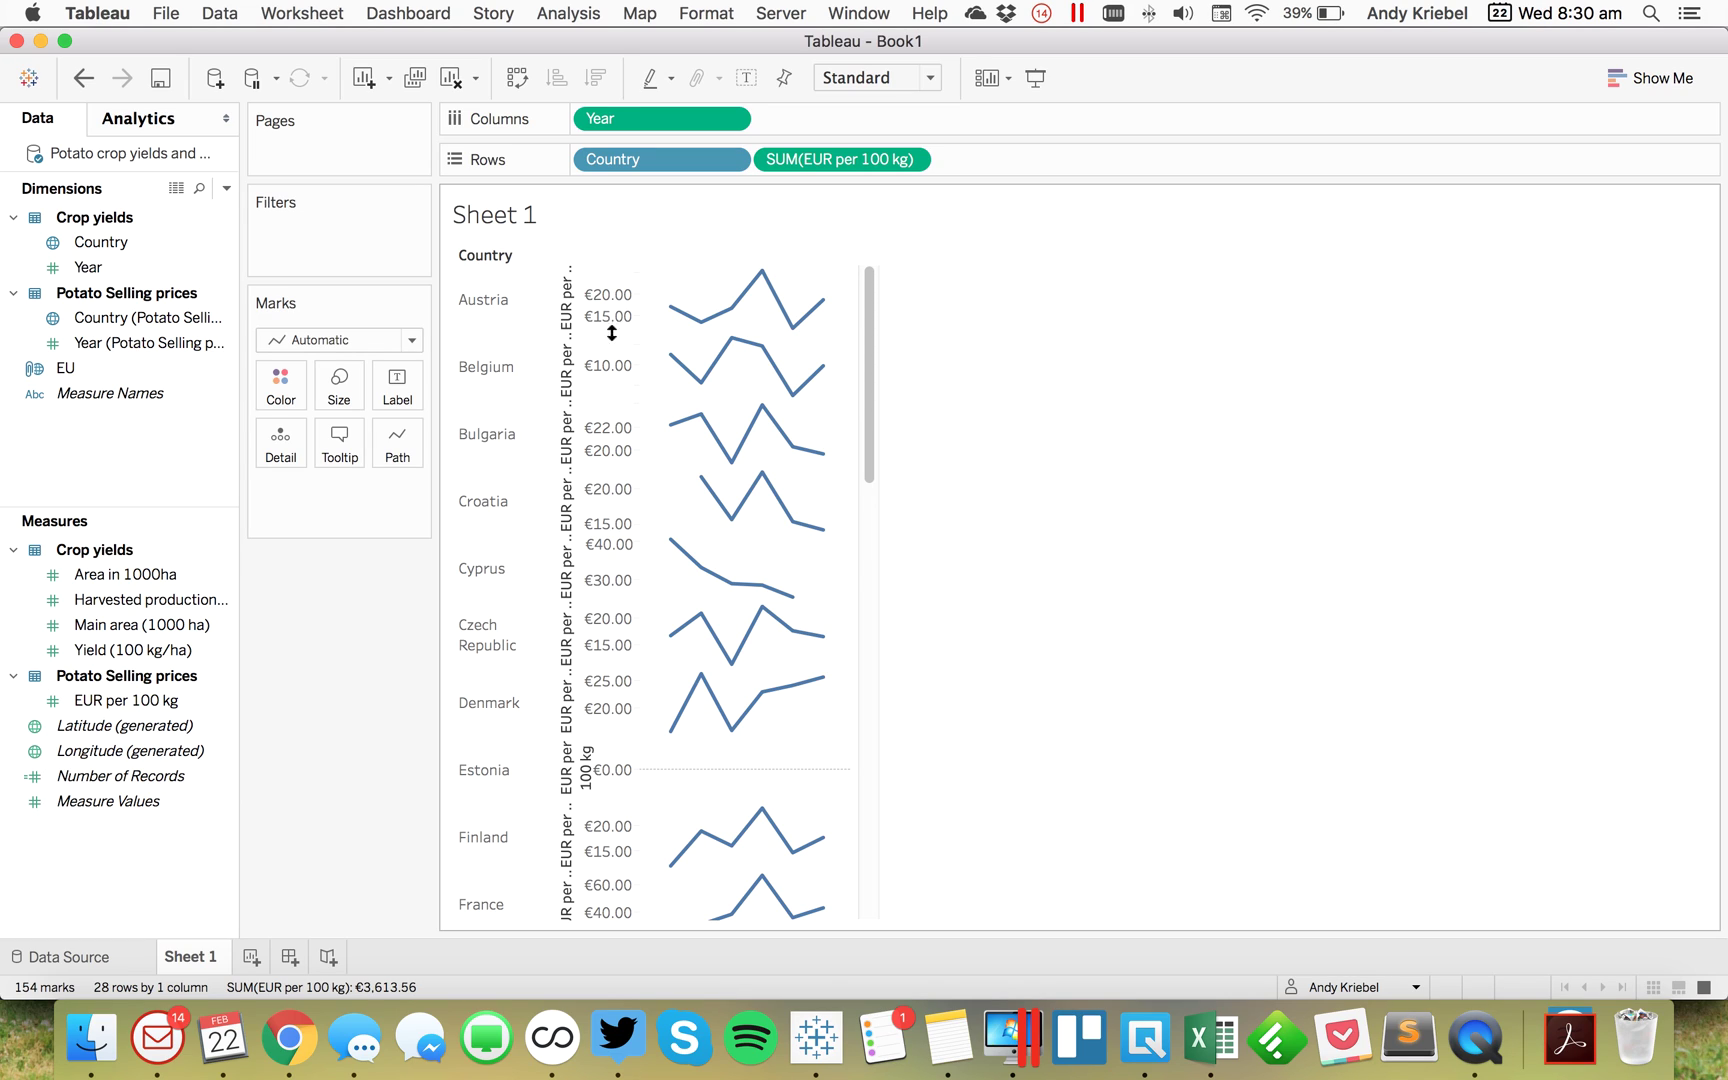
# Step: Create a new calculated field named 'Min Price'
pyautogui.rightClick(133, 465)
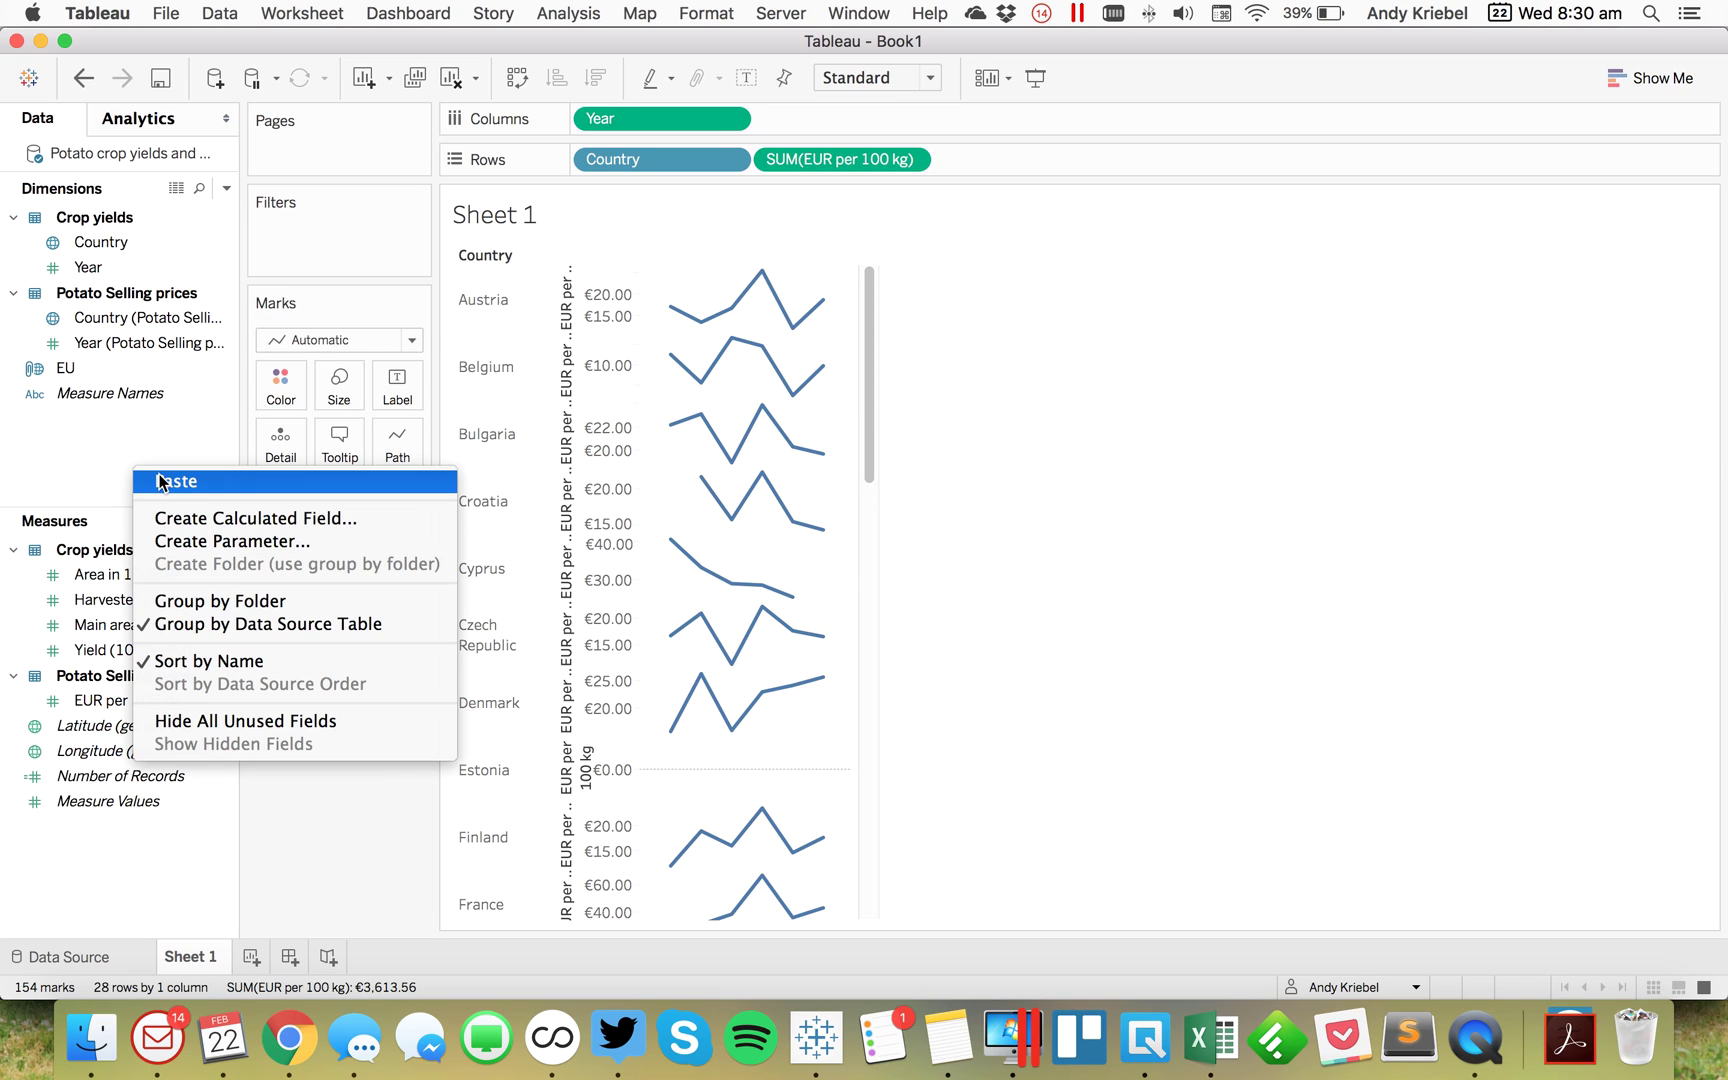
pyautogui.click(202, 518)
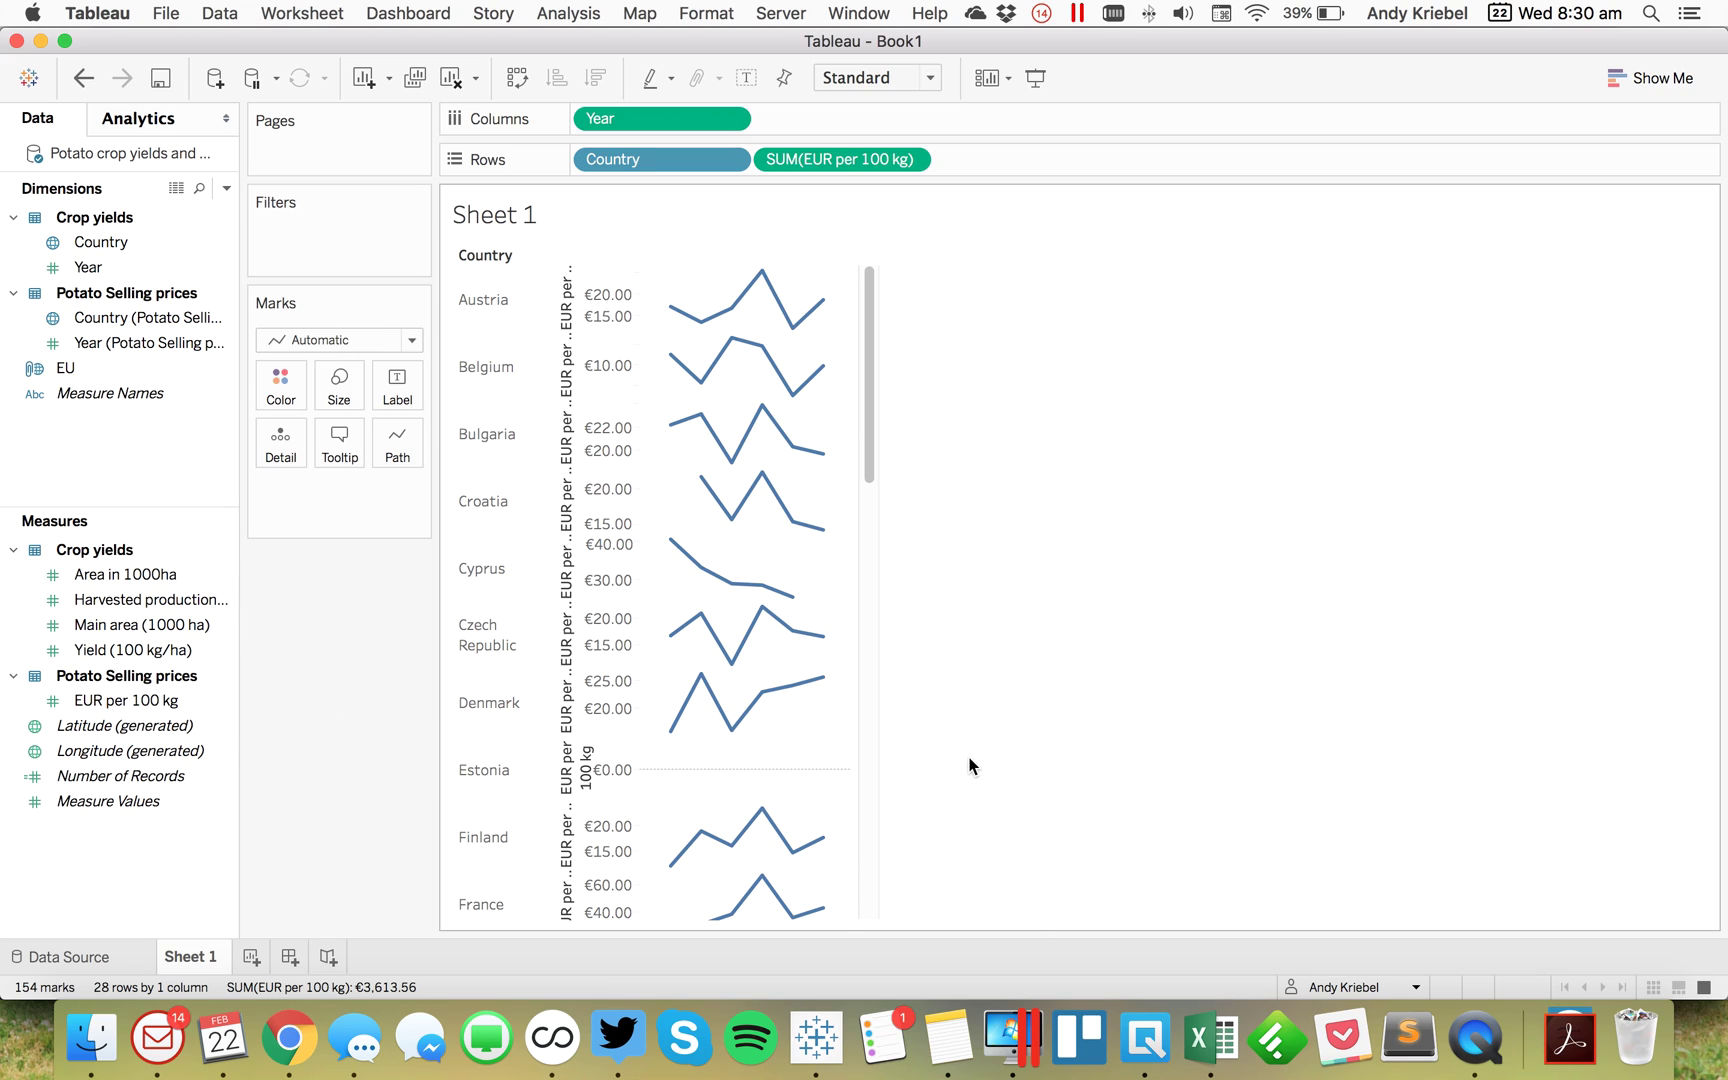
pyautogui.write('Min P')
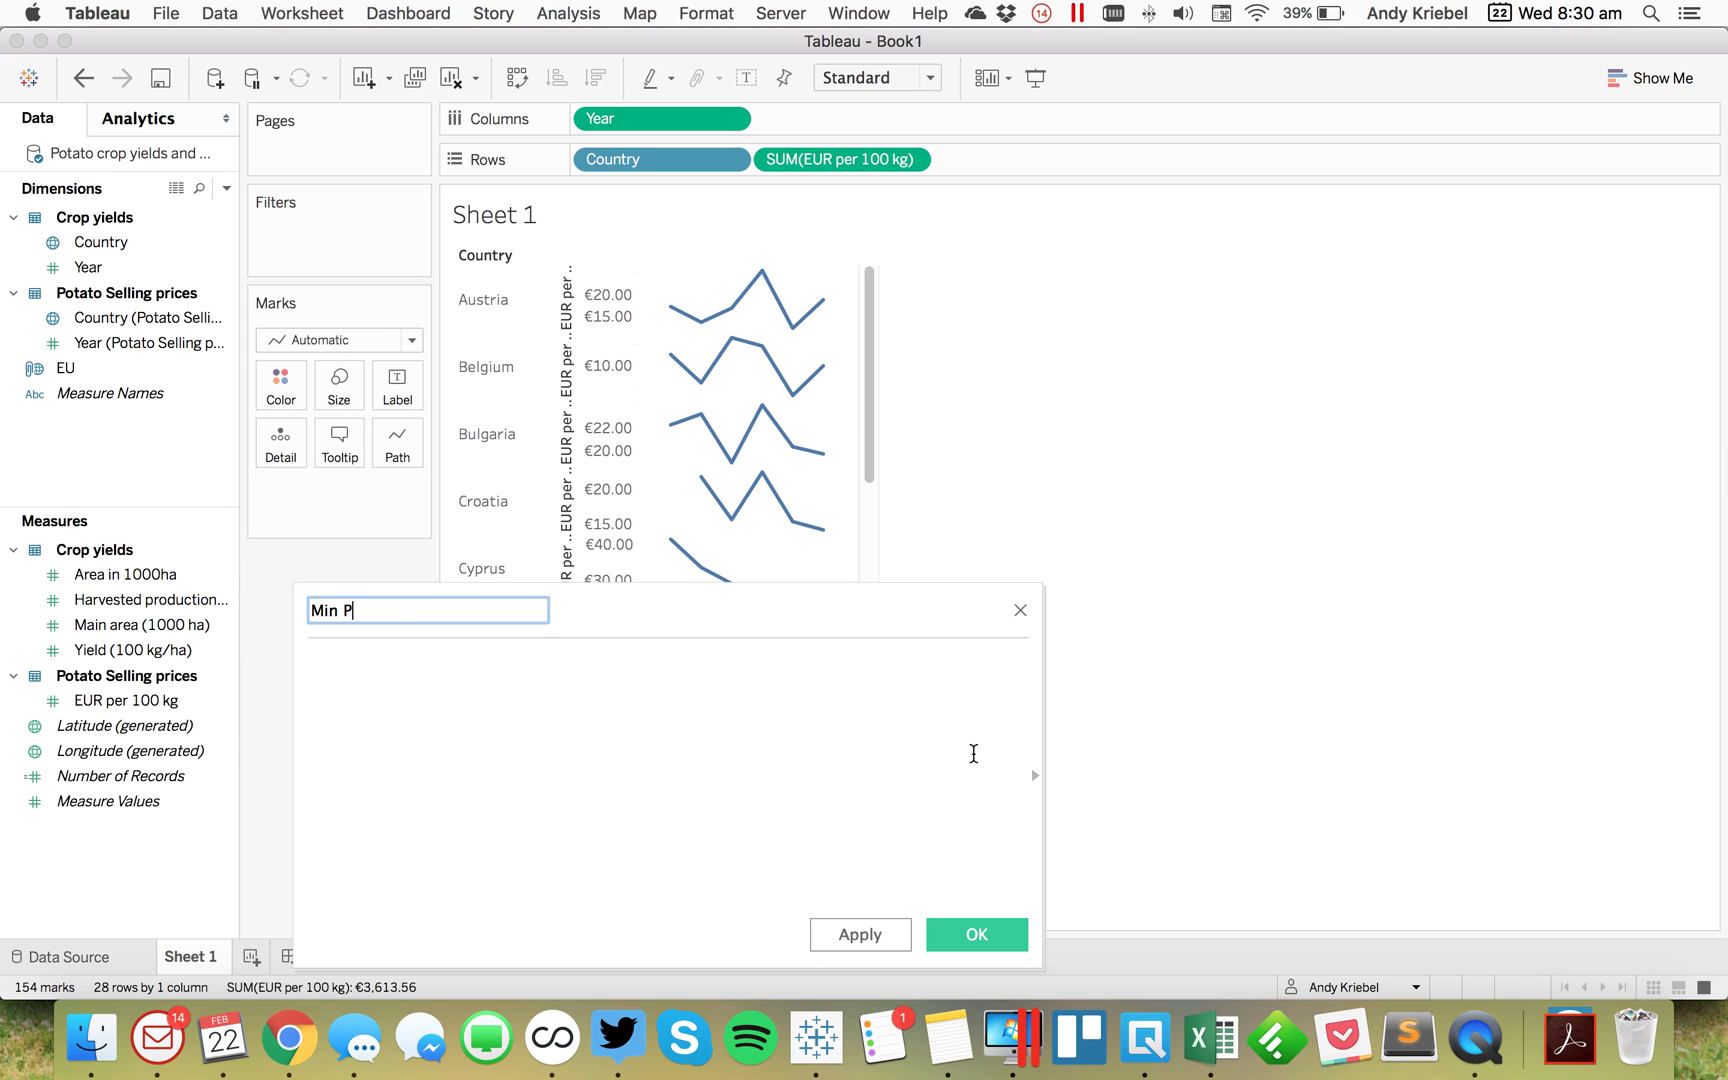
pyautogui.write('rice')
pyautogui.press('Tab')
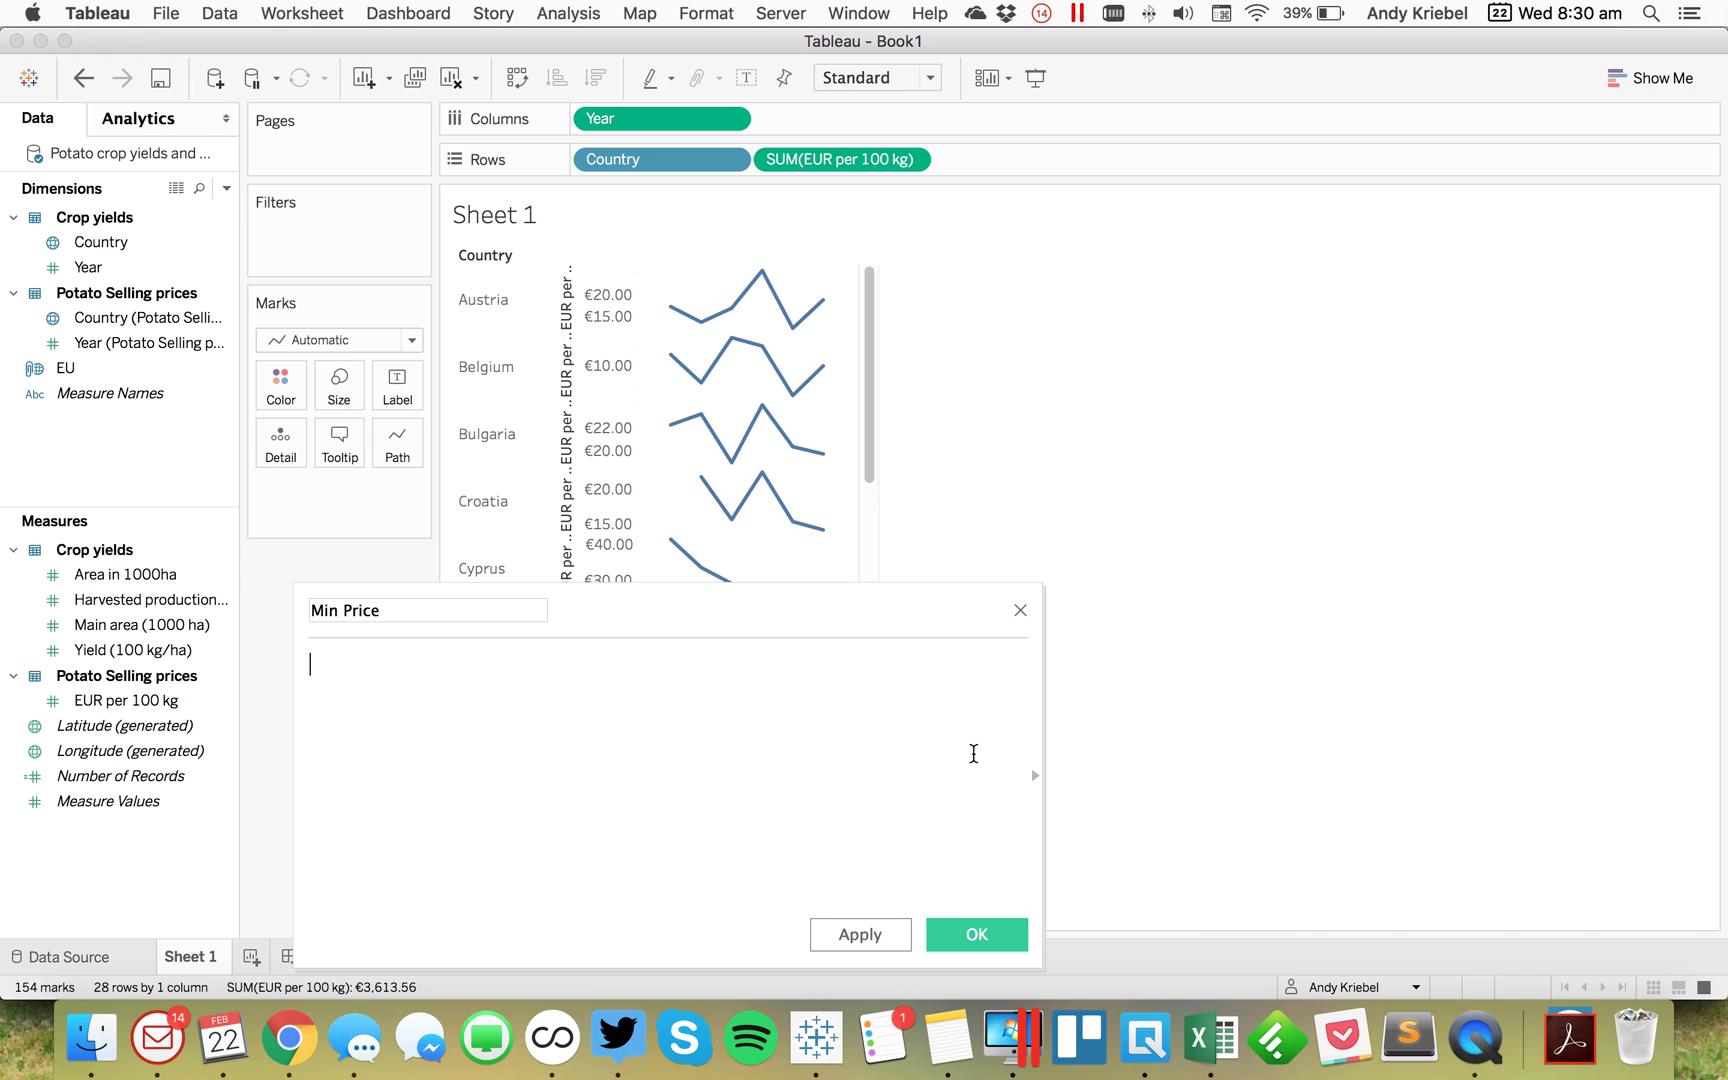
# Step: Enter the condition IF [EUR per 100 kg] = {FIXED [Country] : MIN([EUR per 100 kg])}
pyautogui.write('IF eur')
pyautogui.press('Return')
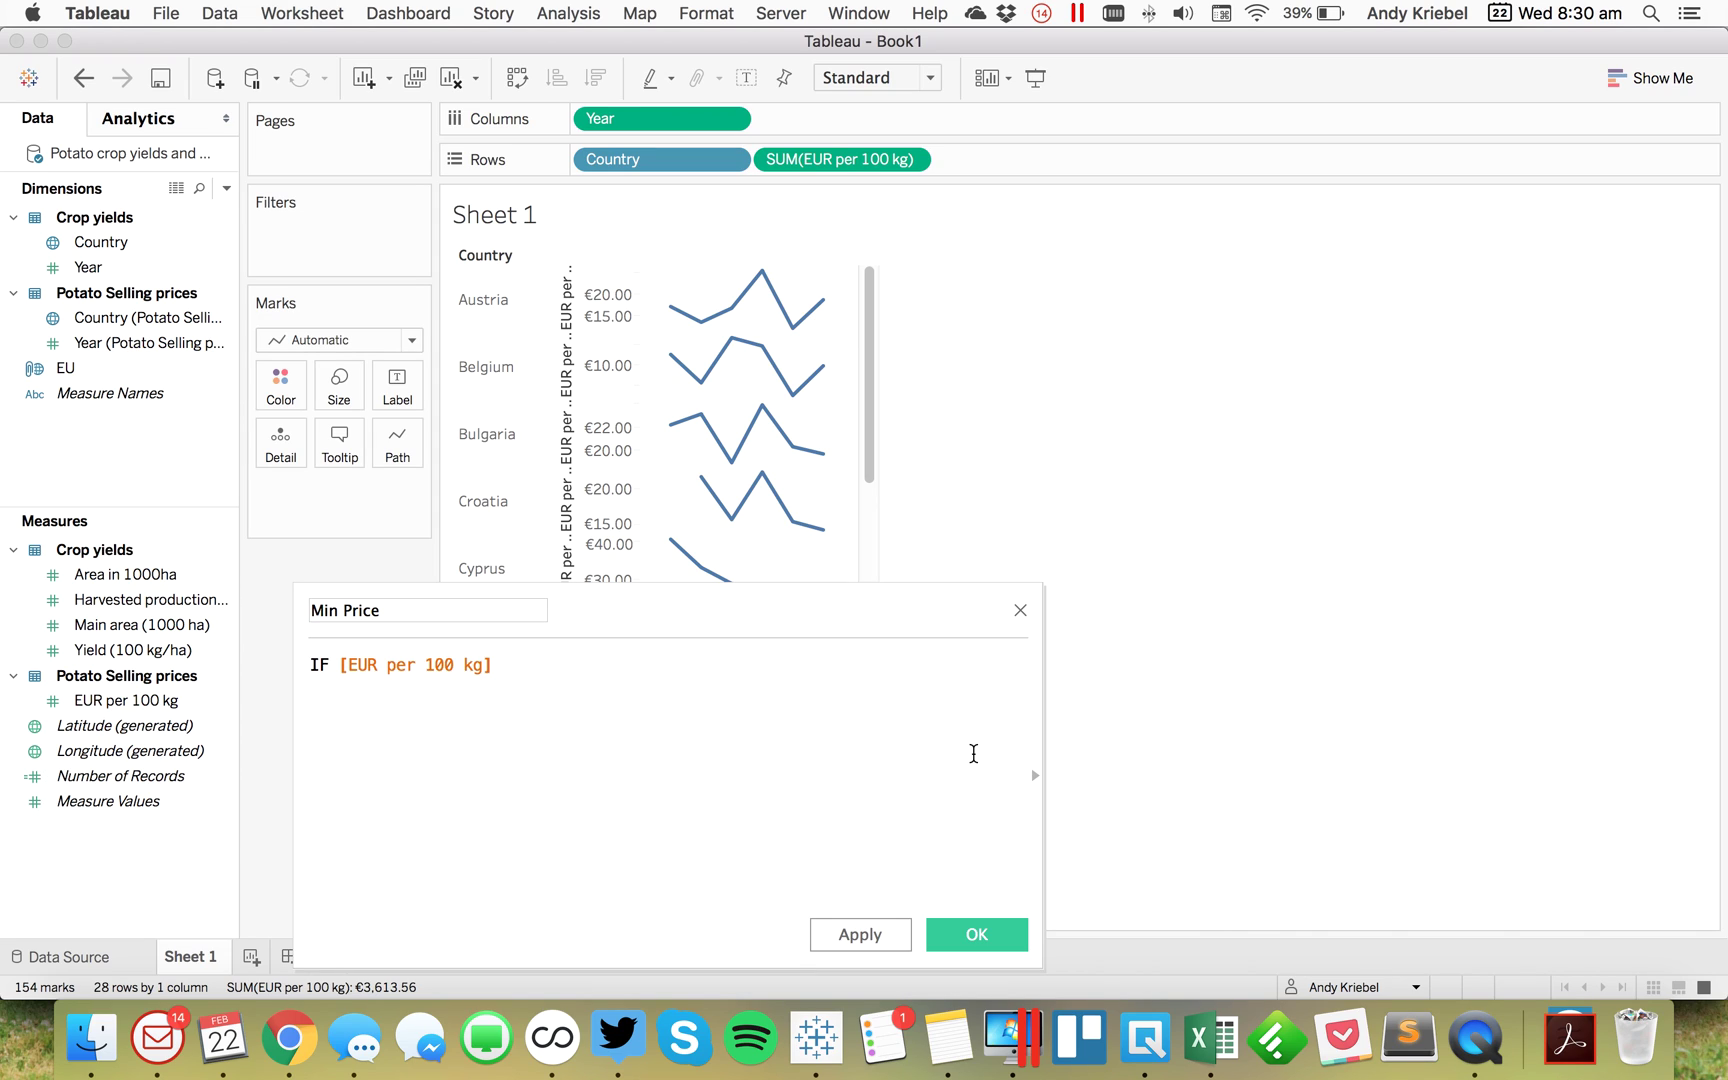
pyautogui.write('= {F')
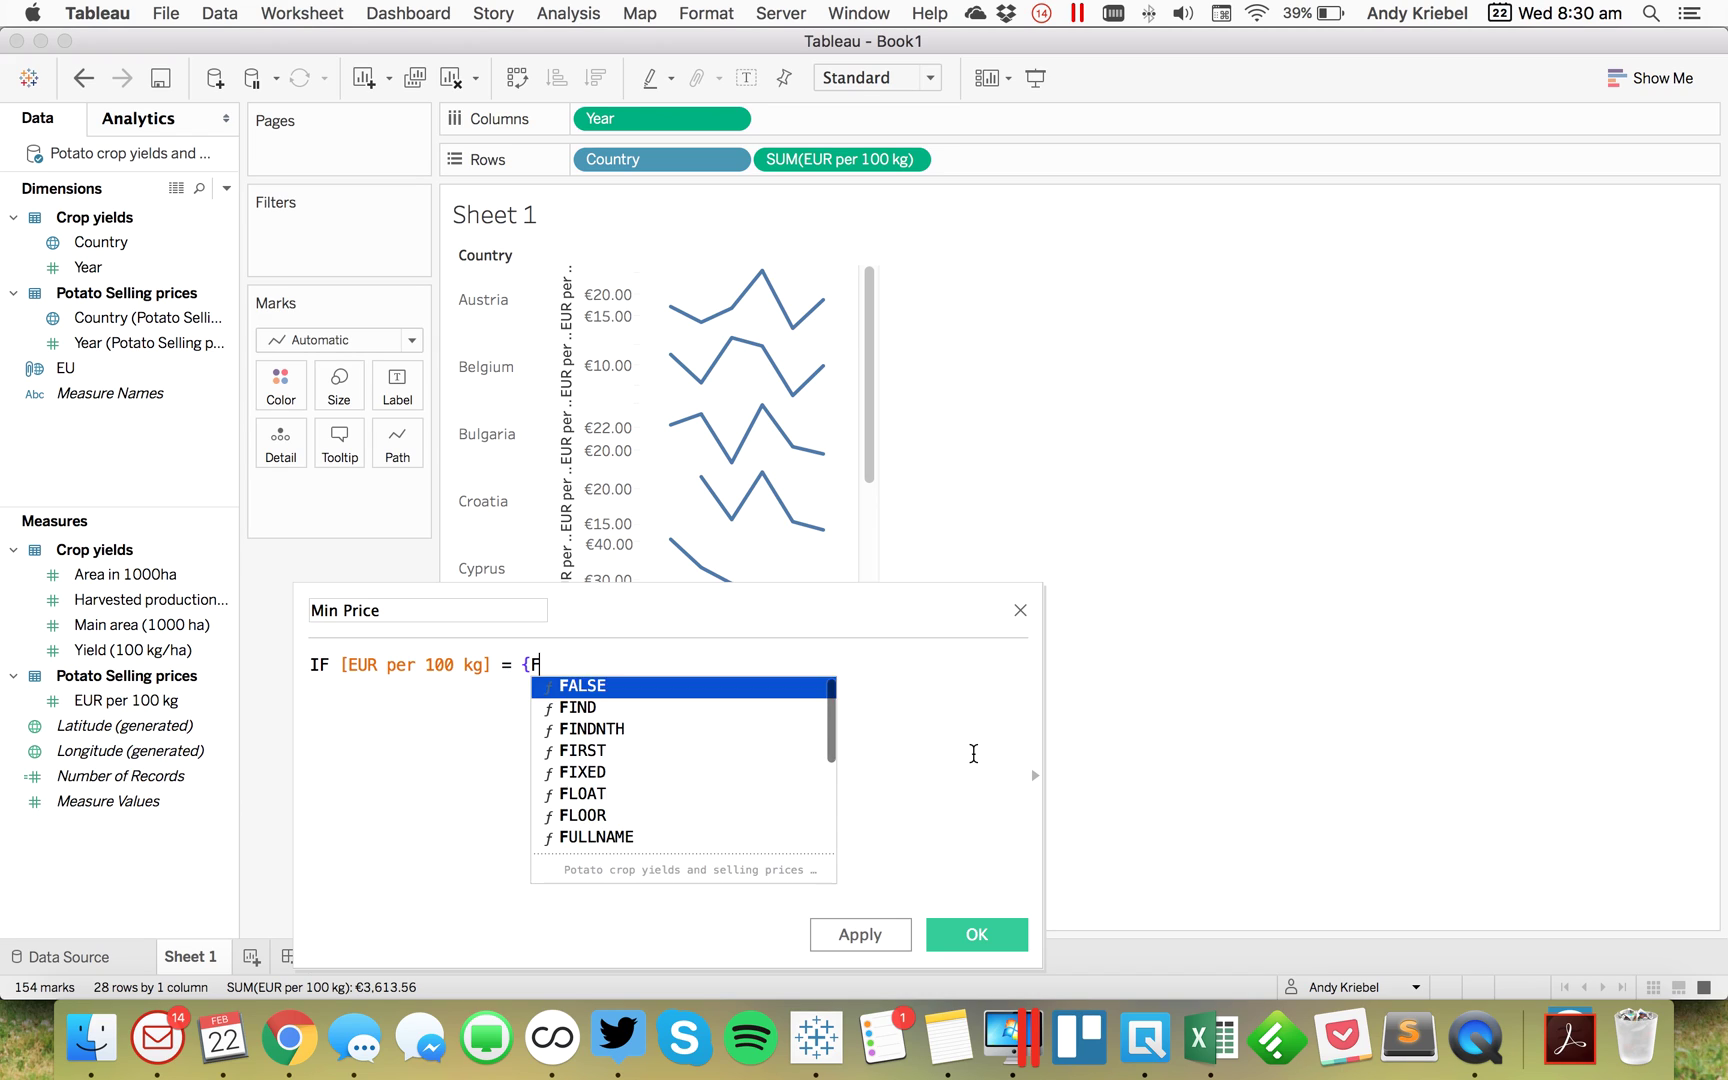
pyautogui.write('o')
pyautogui.press('BackSpace')
pyautogui.write('i')
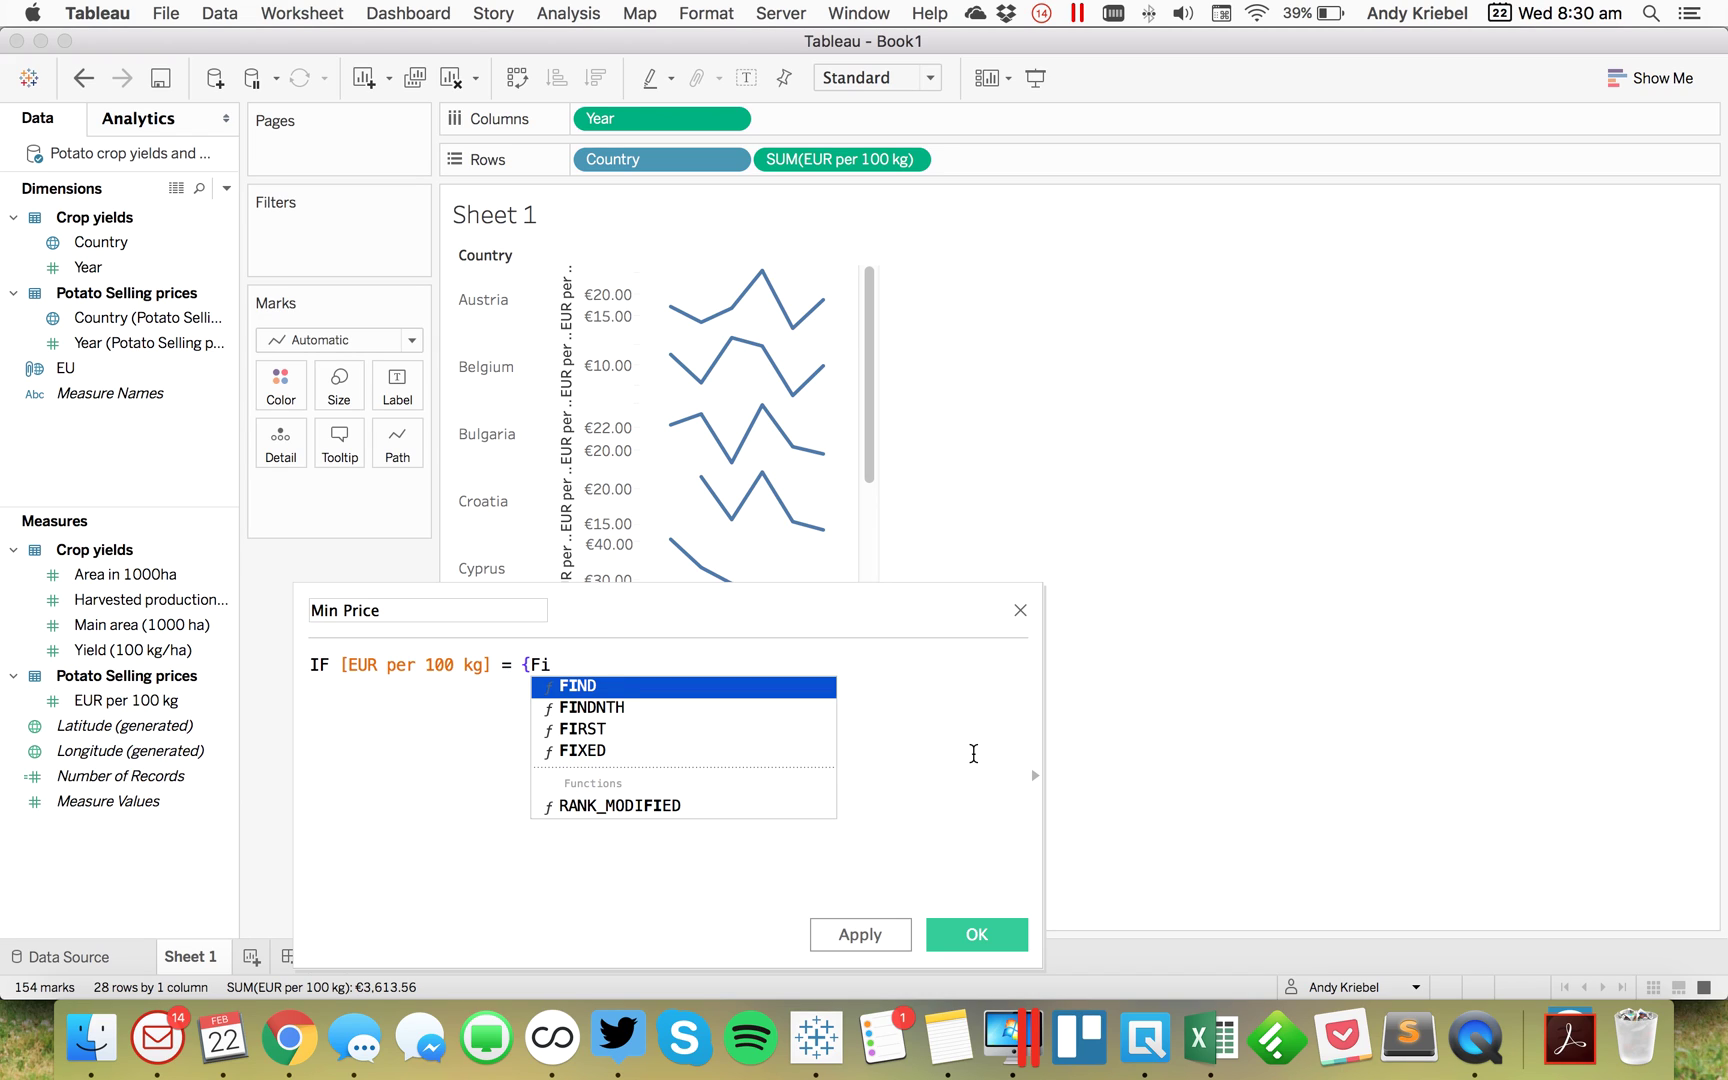
pyautogui.press('Down')
pyautogui.press('Down')
pyautogui.press('Down')
pyautogui.press('Return')
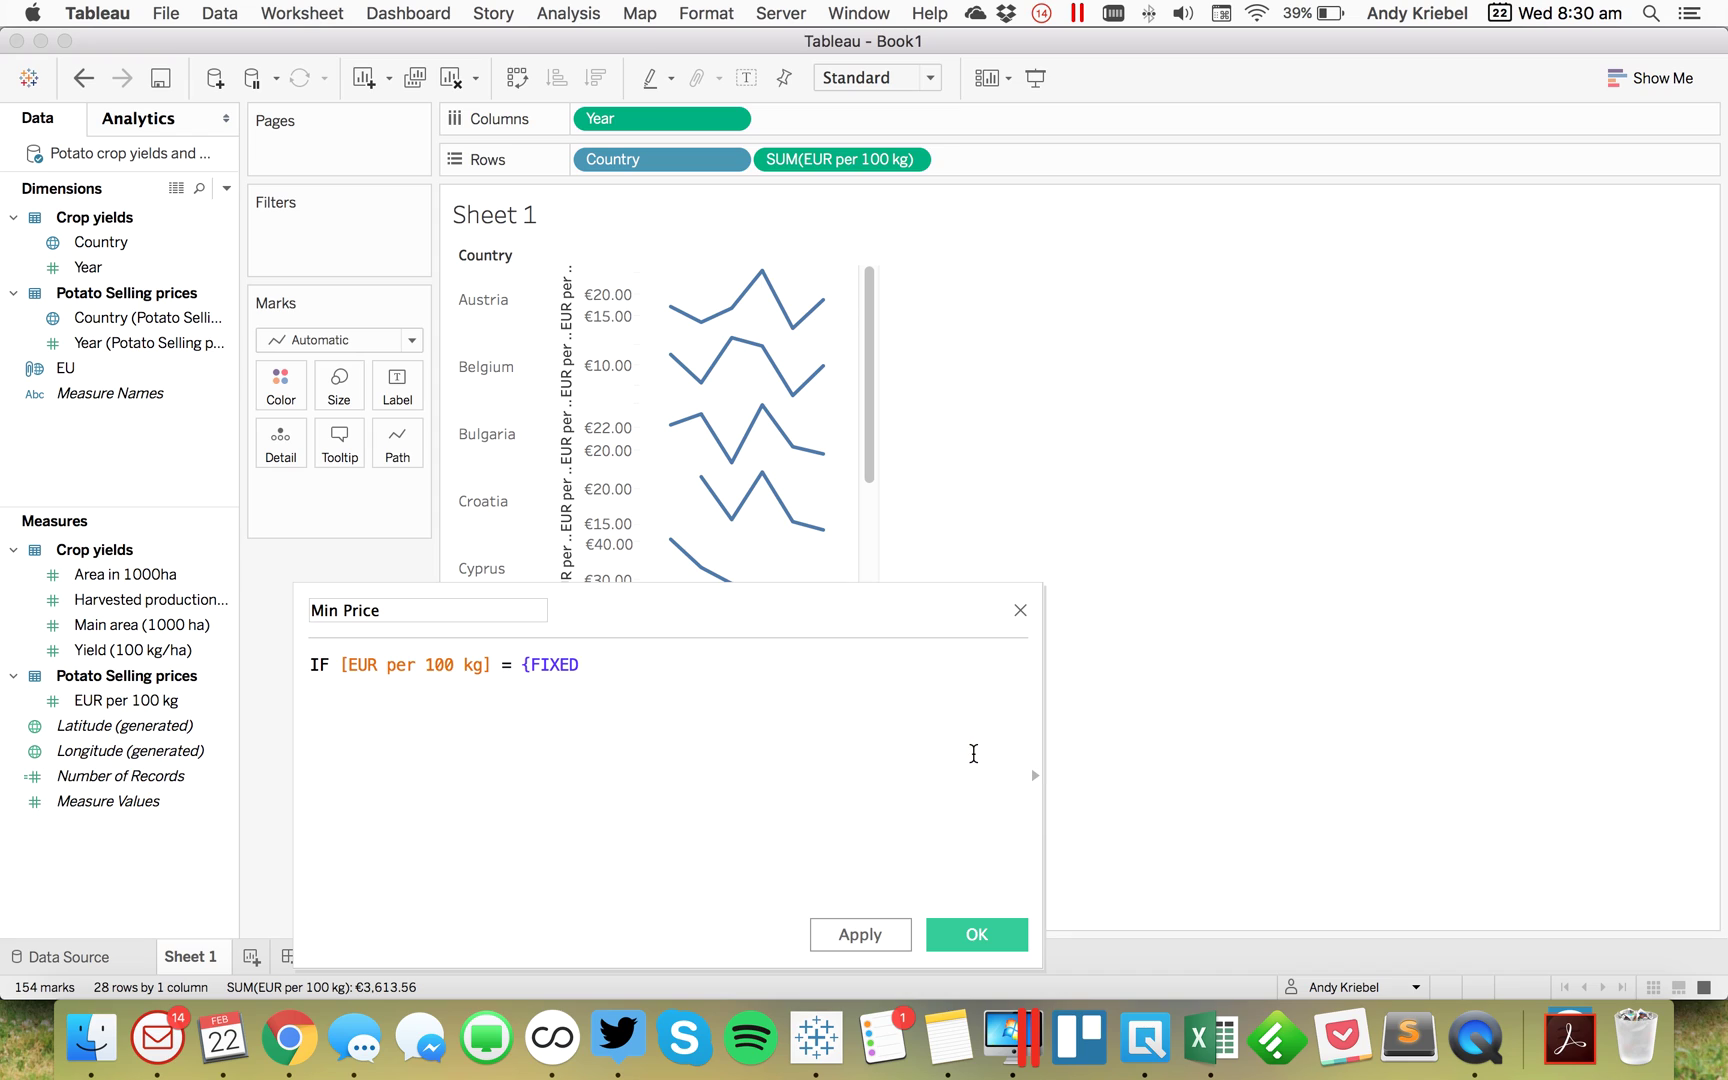
pyautogui.write('coun')
pyautogui.press('Down')
pyautogui.press('Down')
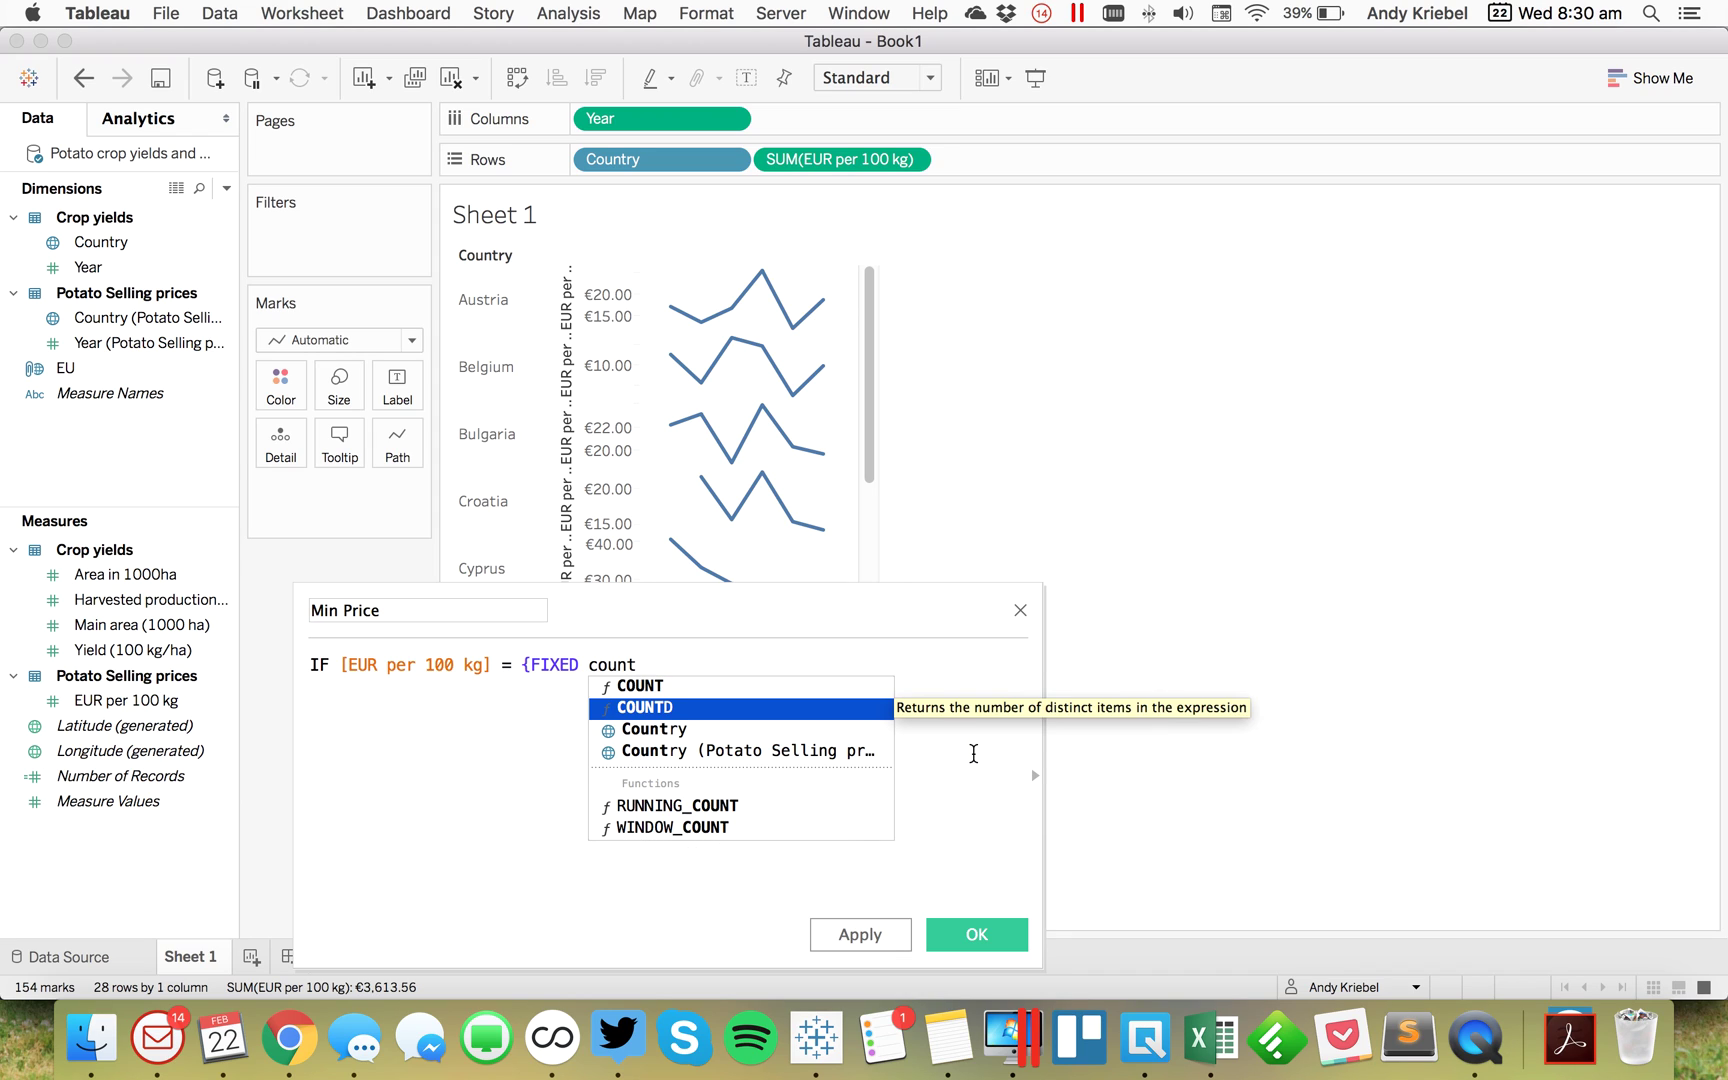
pyautogui.press('Return')
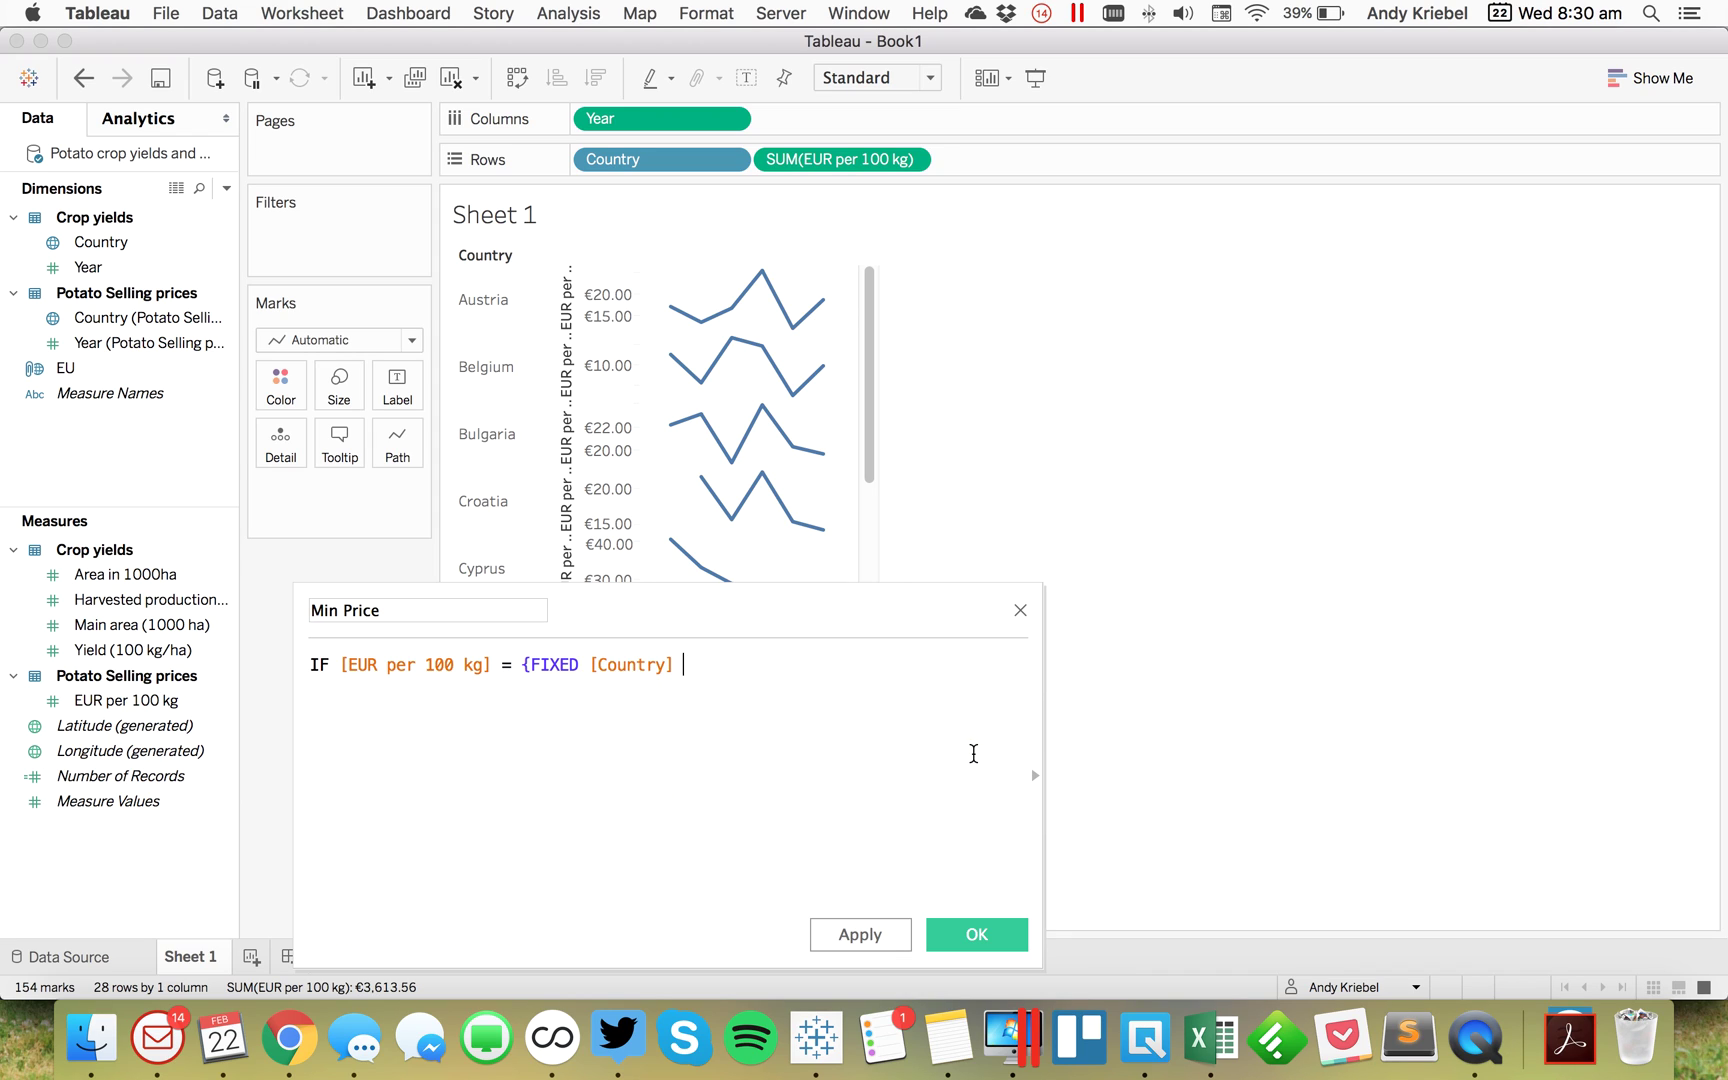
pyautogui.write(': min')
pyautogui.press('Return')
pyautogui.write('eur')
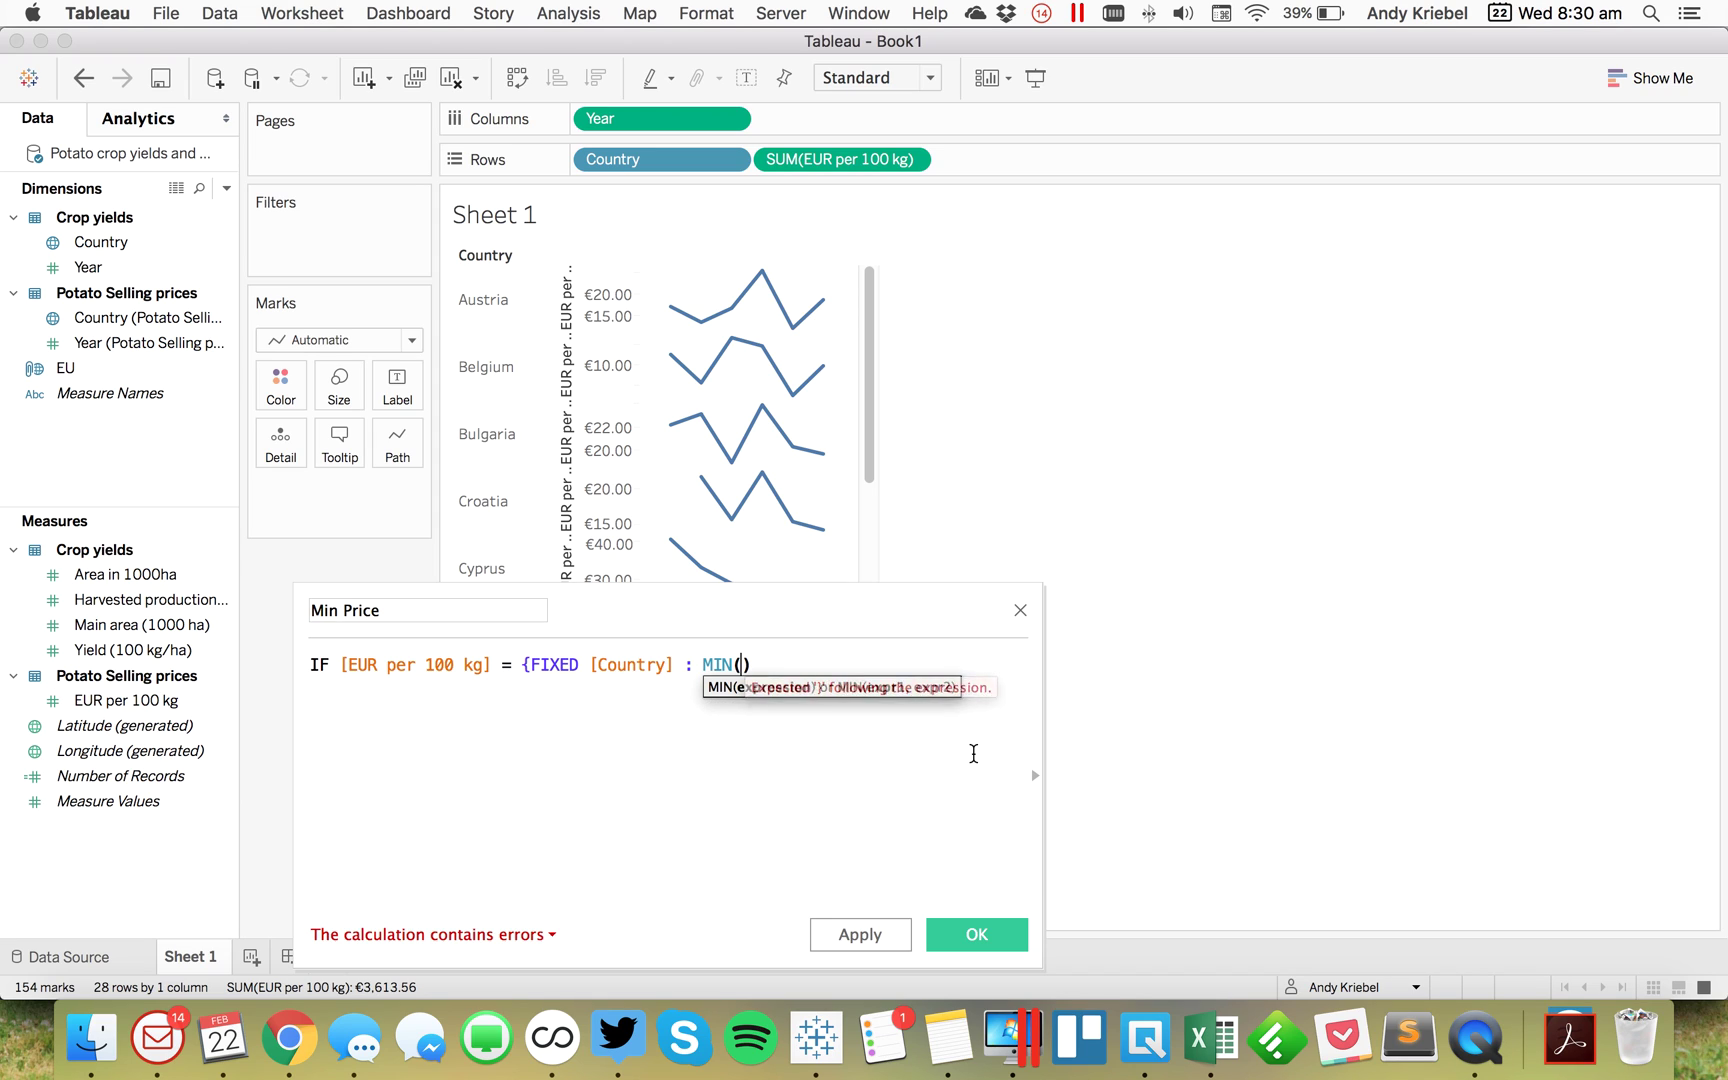
pyautogui.press('Return')
pyautogui.write('}')
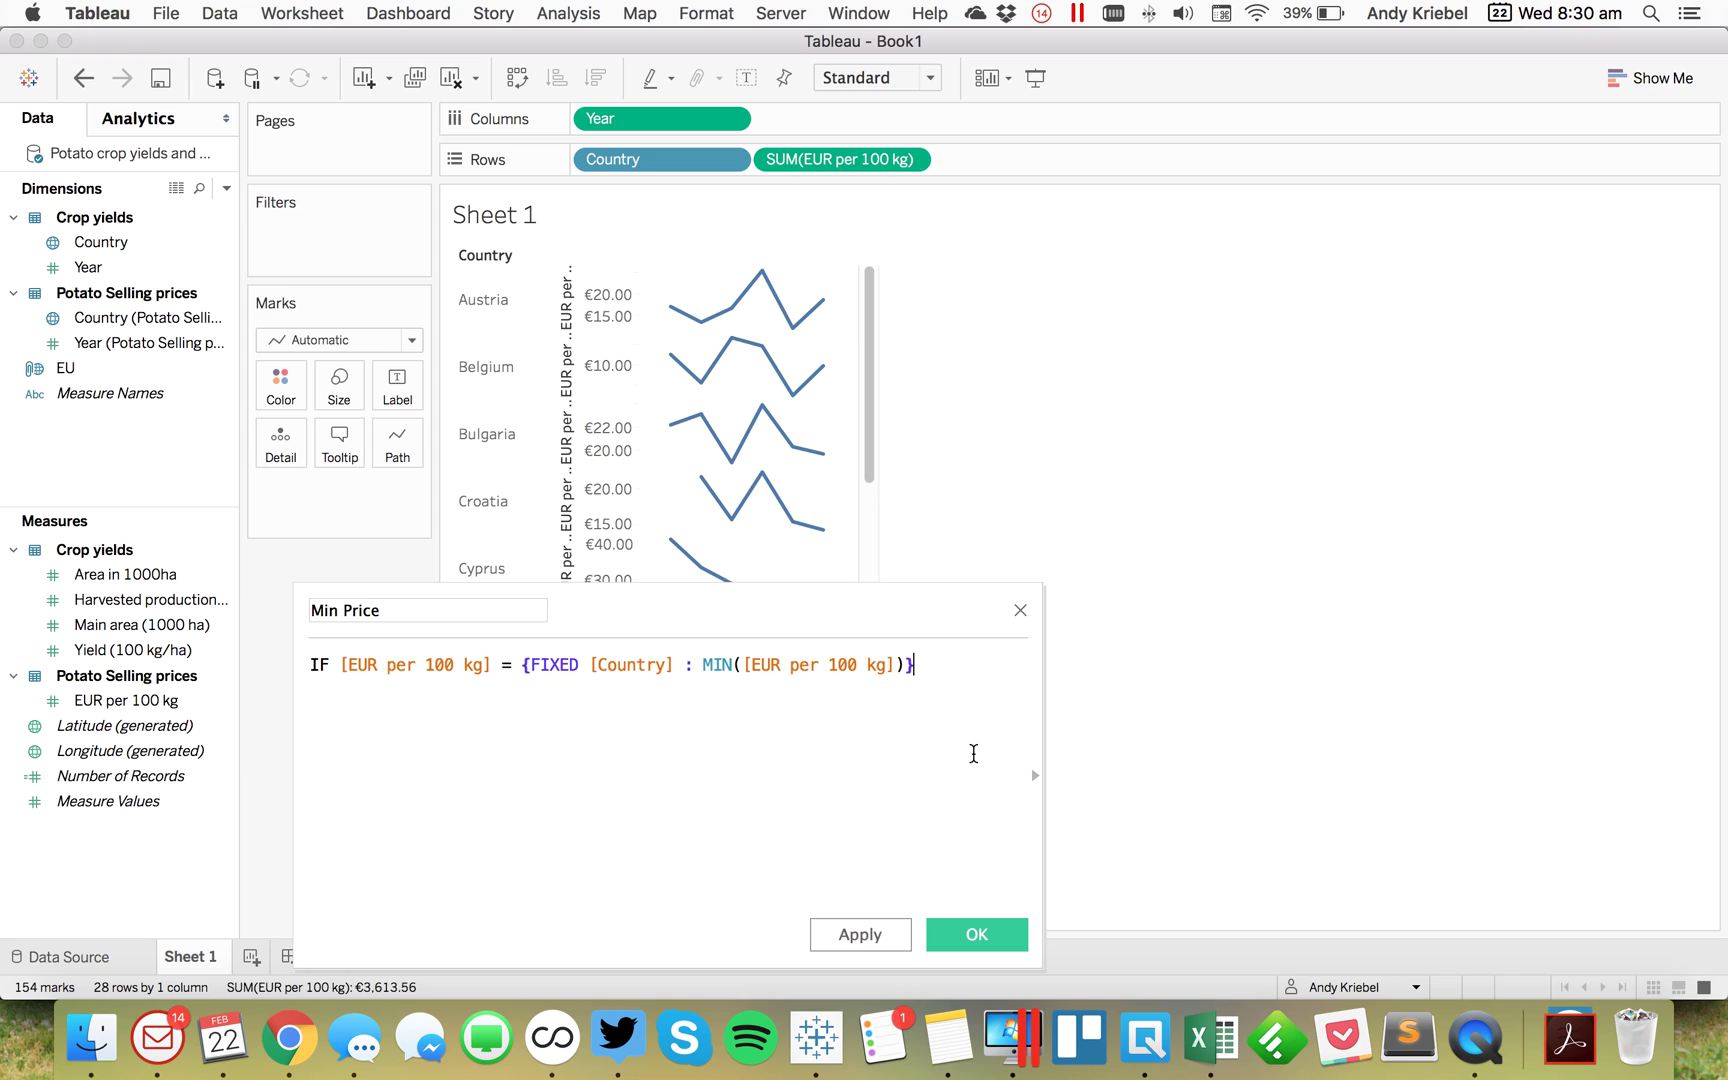
# Step: Complete the formula with THEN [EUR per 100 kg] END
pyautogui.press('Return')
pyautogui.write('THEN eur')
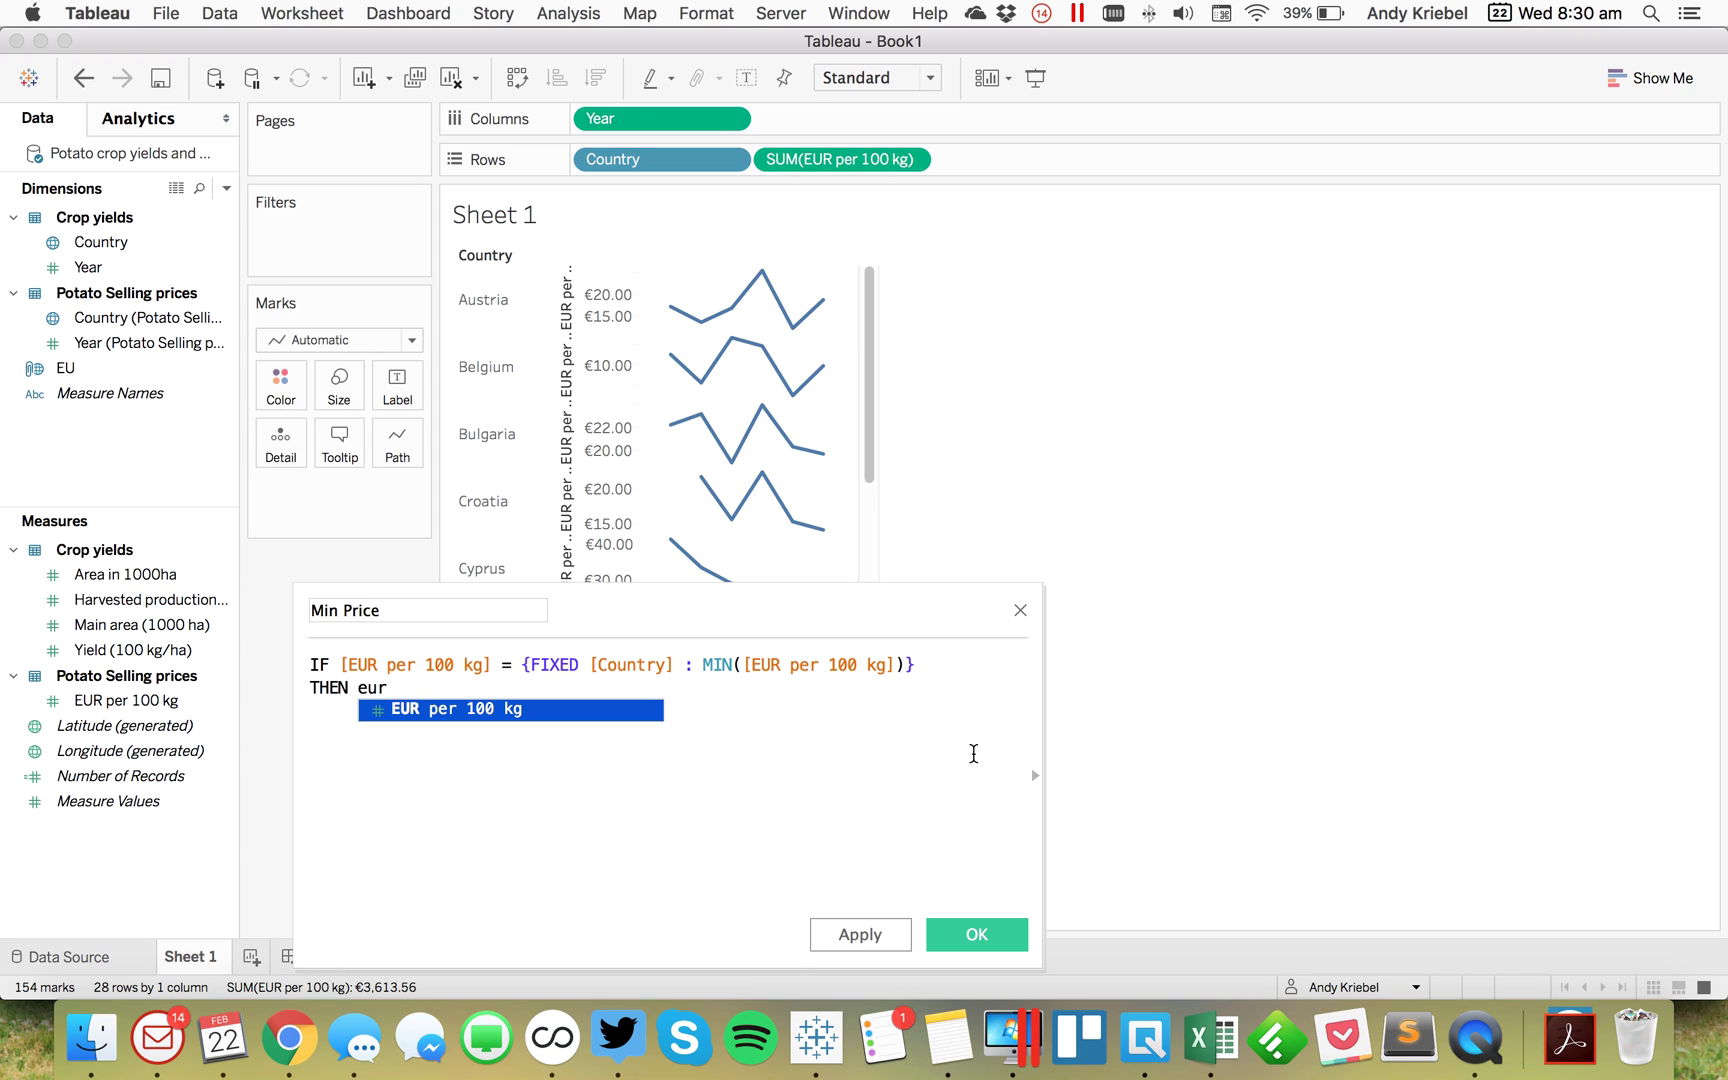
pyautogui.press('Return')
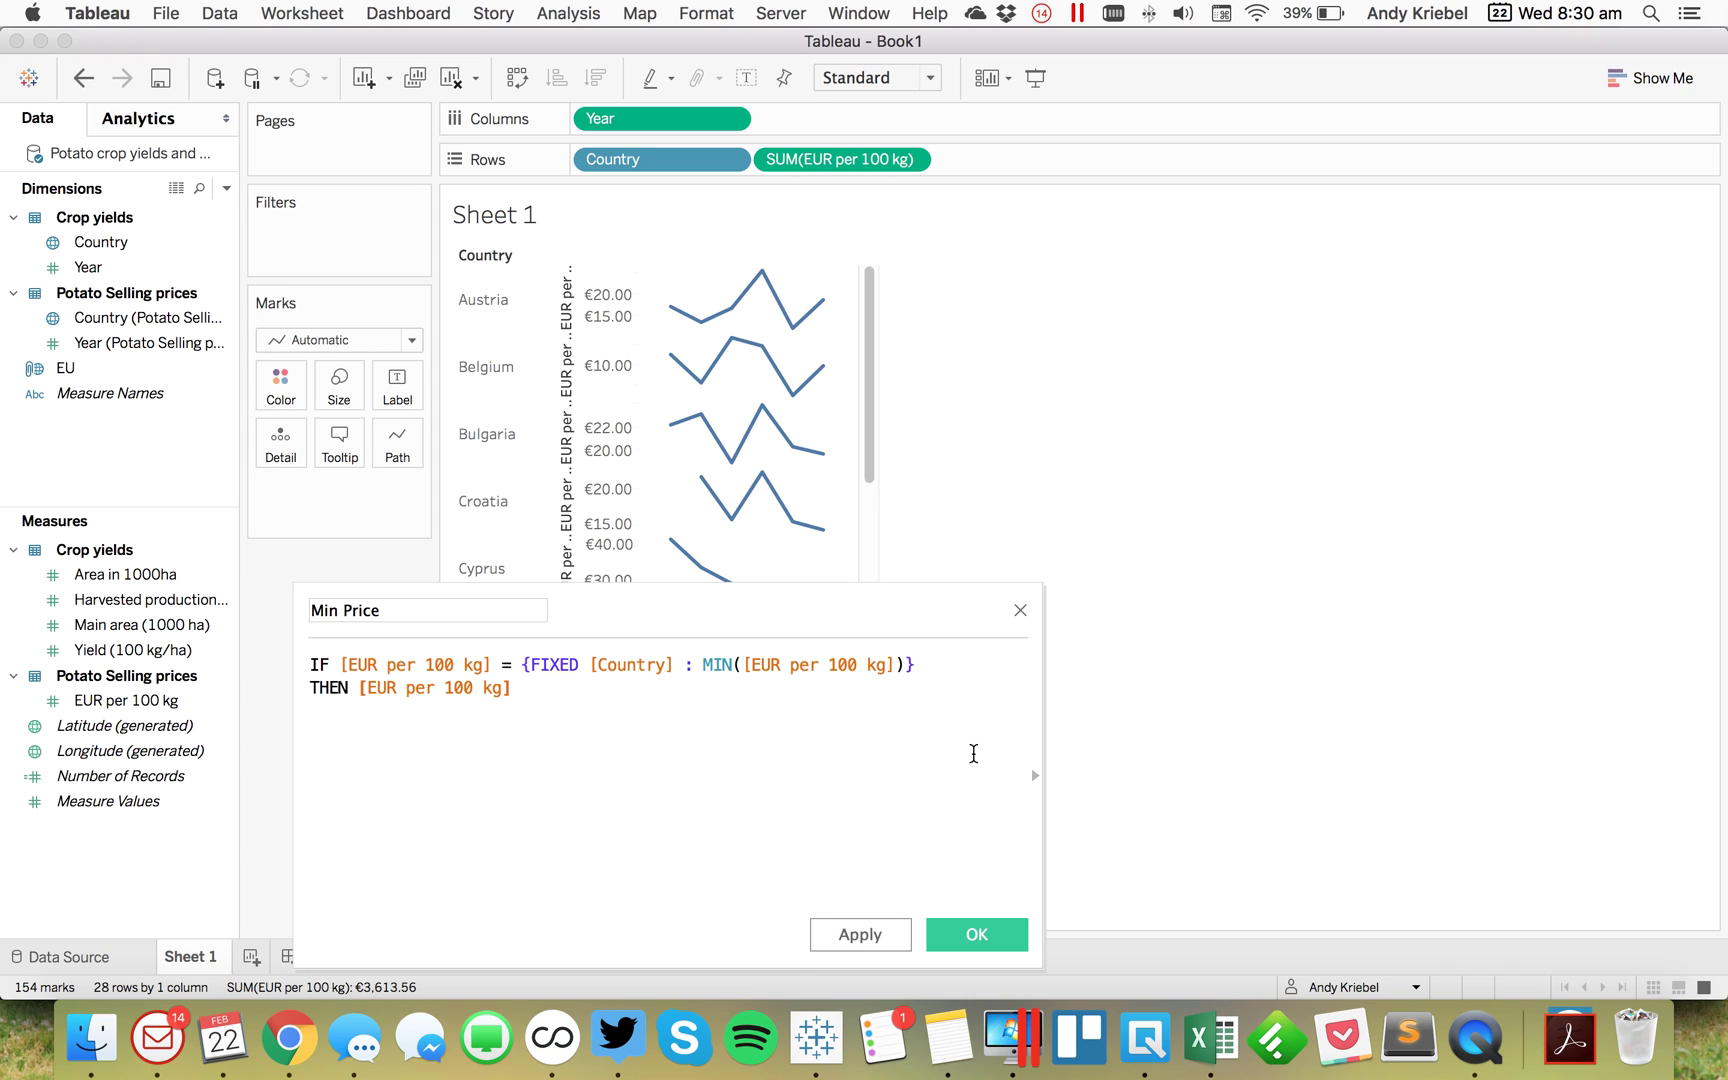
pyautogui.press('Return')
pyautogui.write('en')
pyautogui.press('Return')
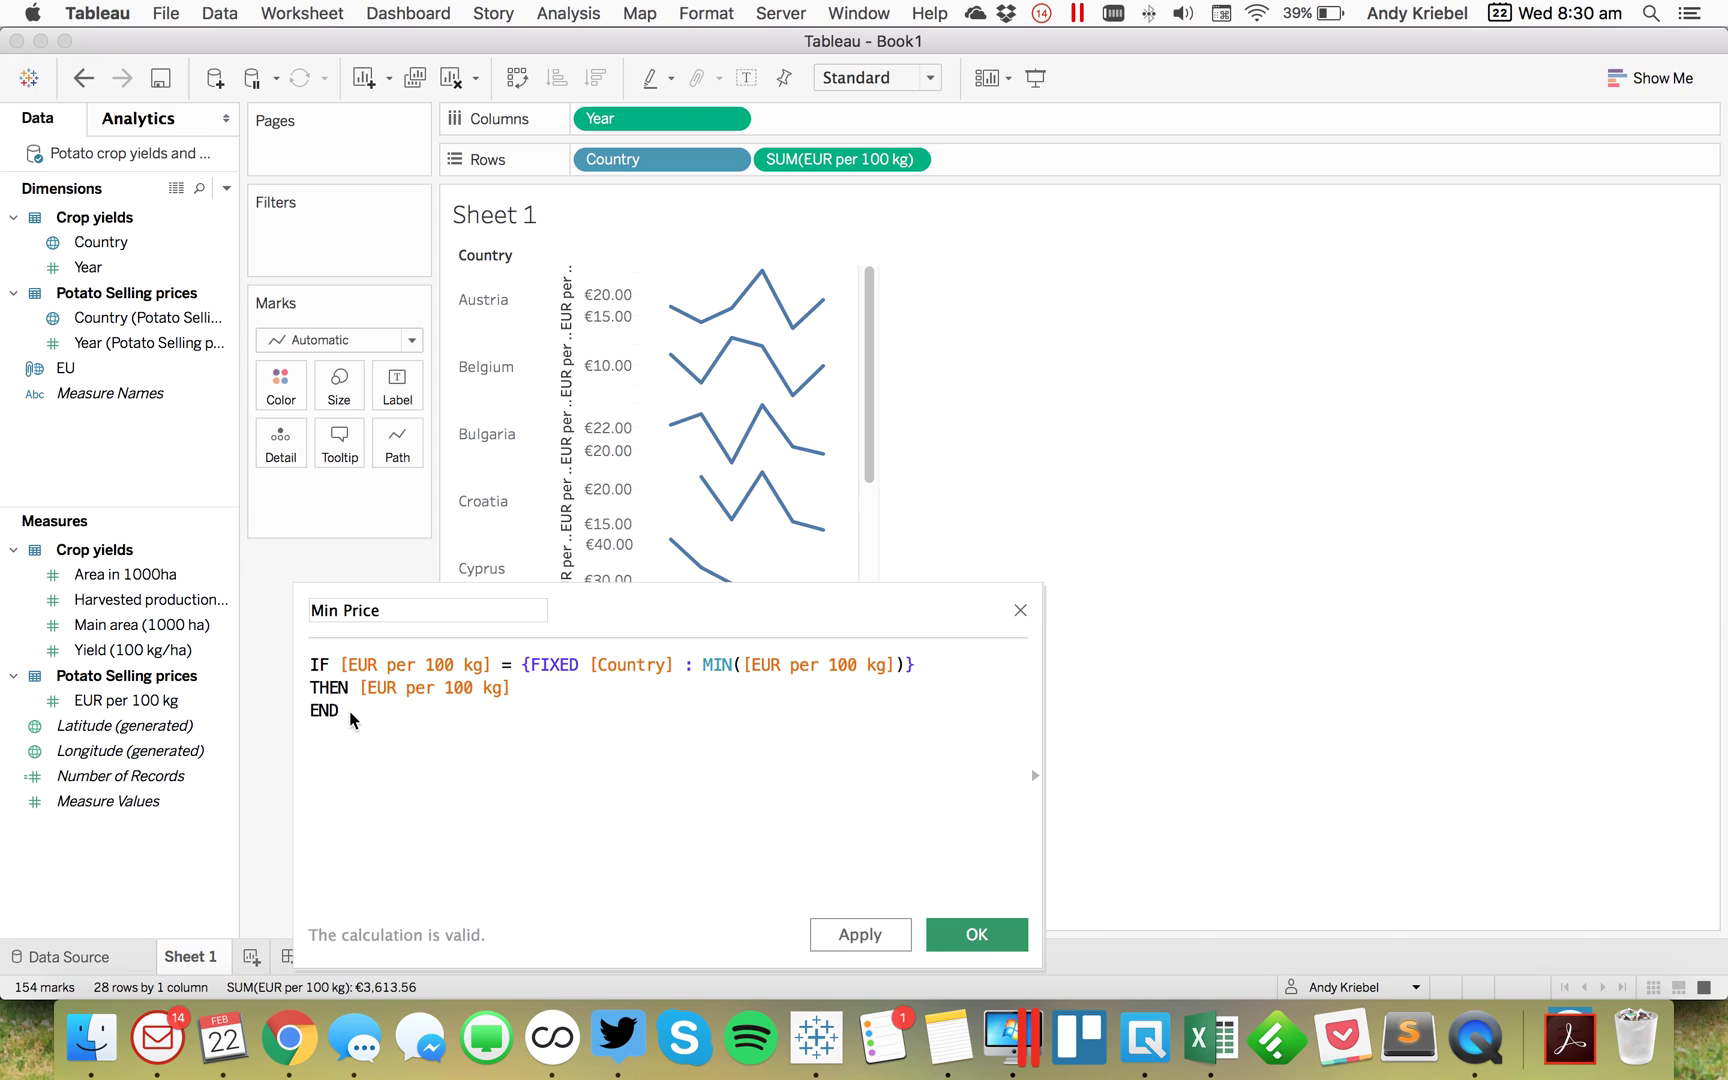
# Step: Add Min Price as a dual axis over the sparklines and synchronize it with the price axis
pyautogui.moveTo(86, 725); pyautogui.dragTo(818, 330)
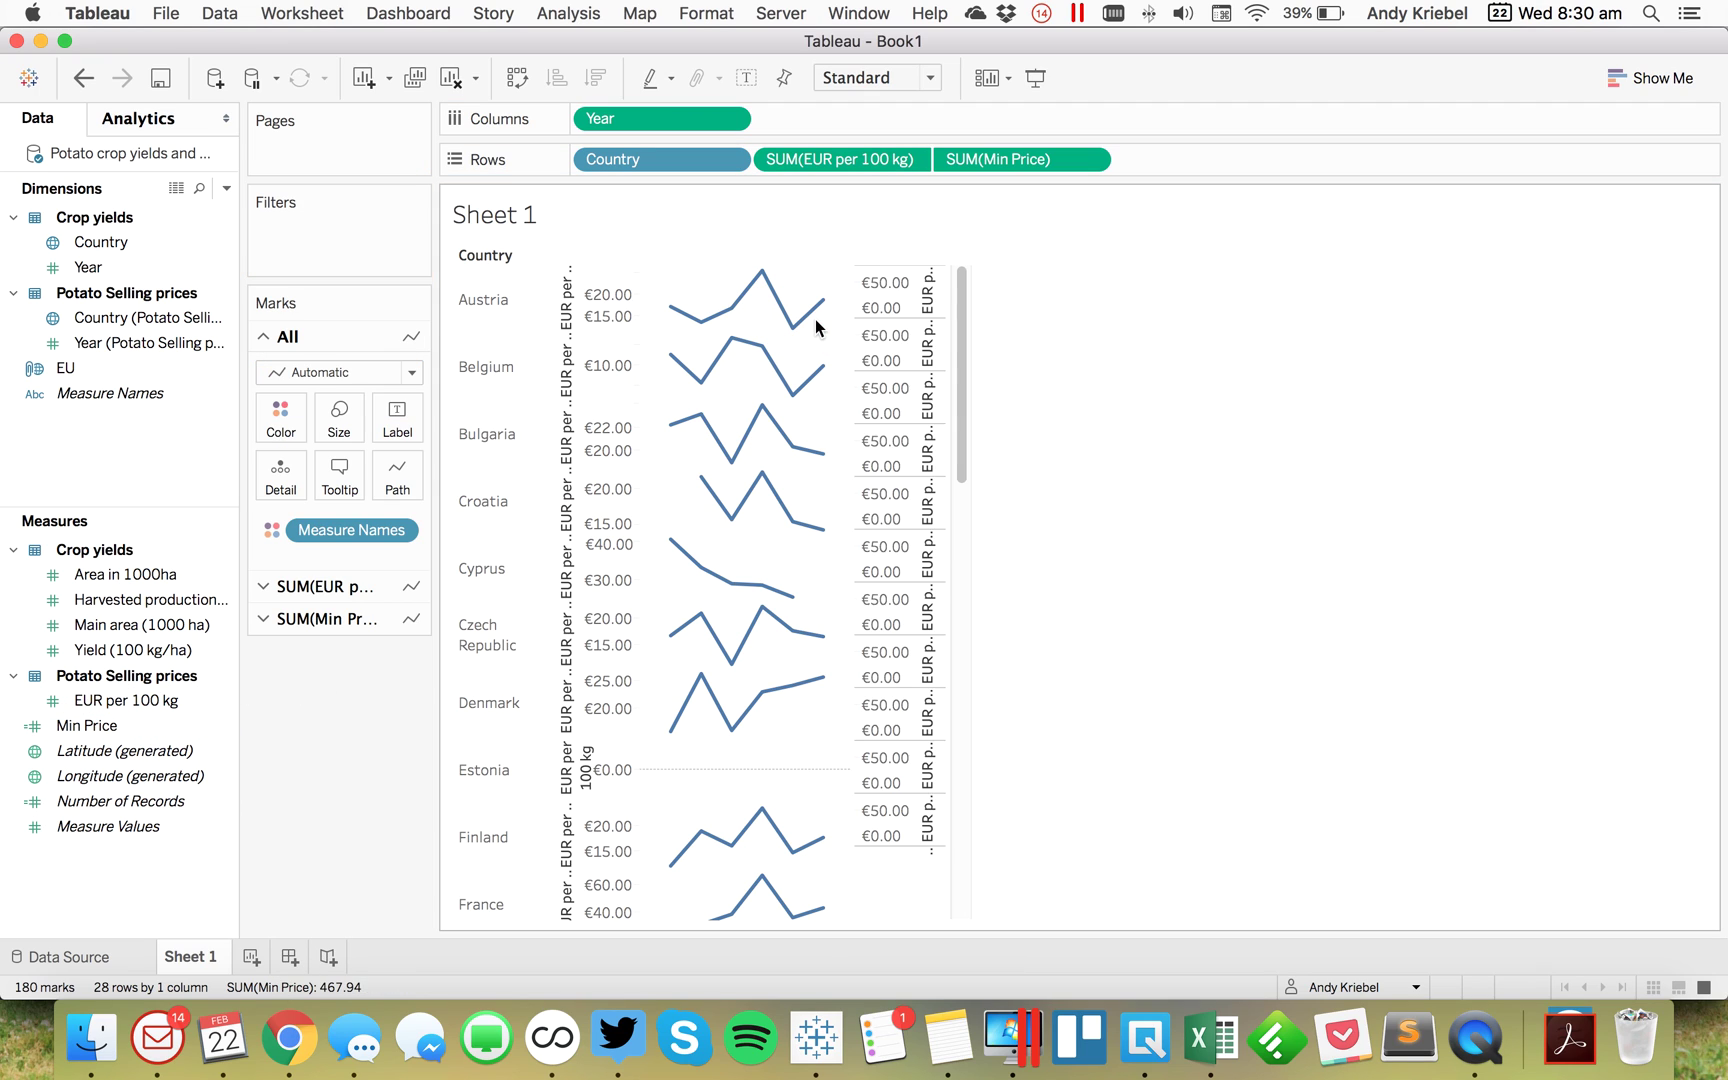
pyautogui.rightClick(905, 290)
pyautogui.click(990, 430)
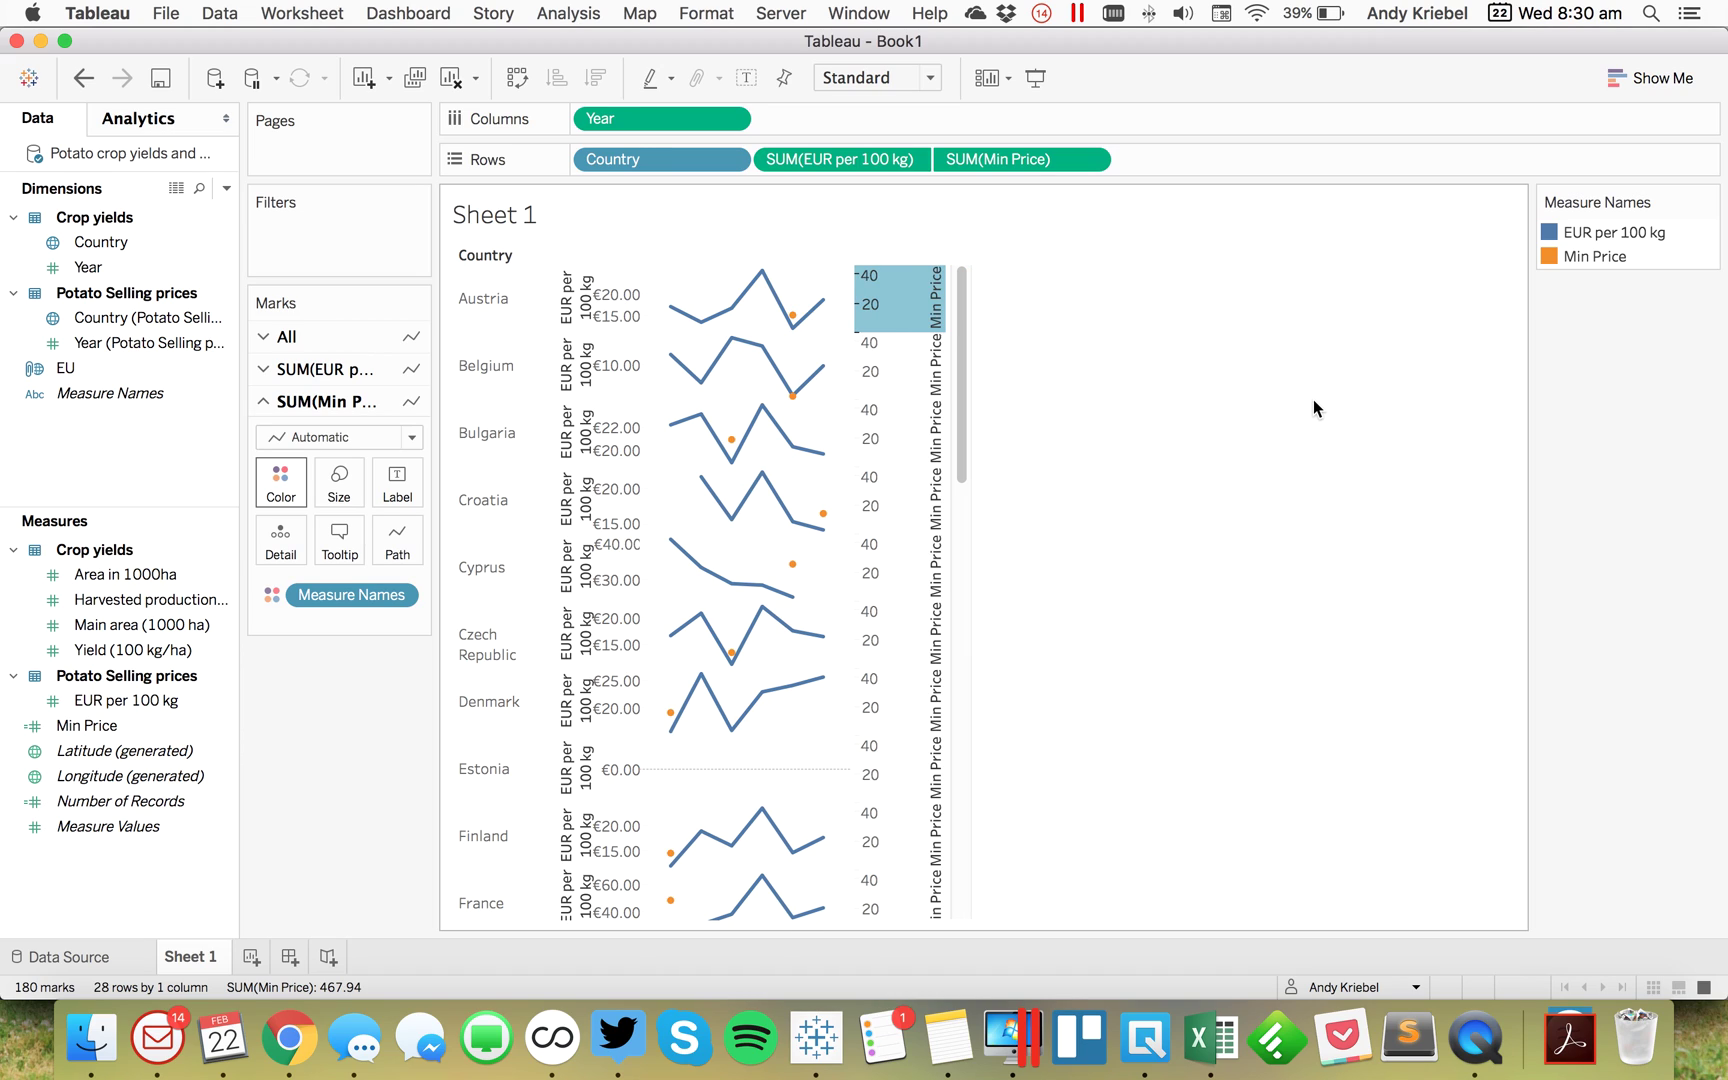
pyautogui.click(1314, 401)
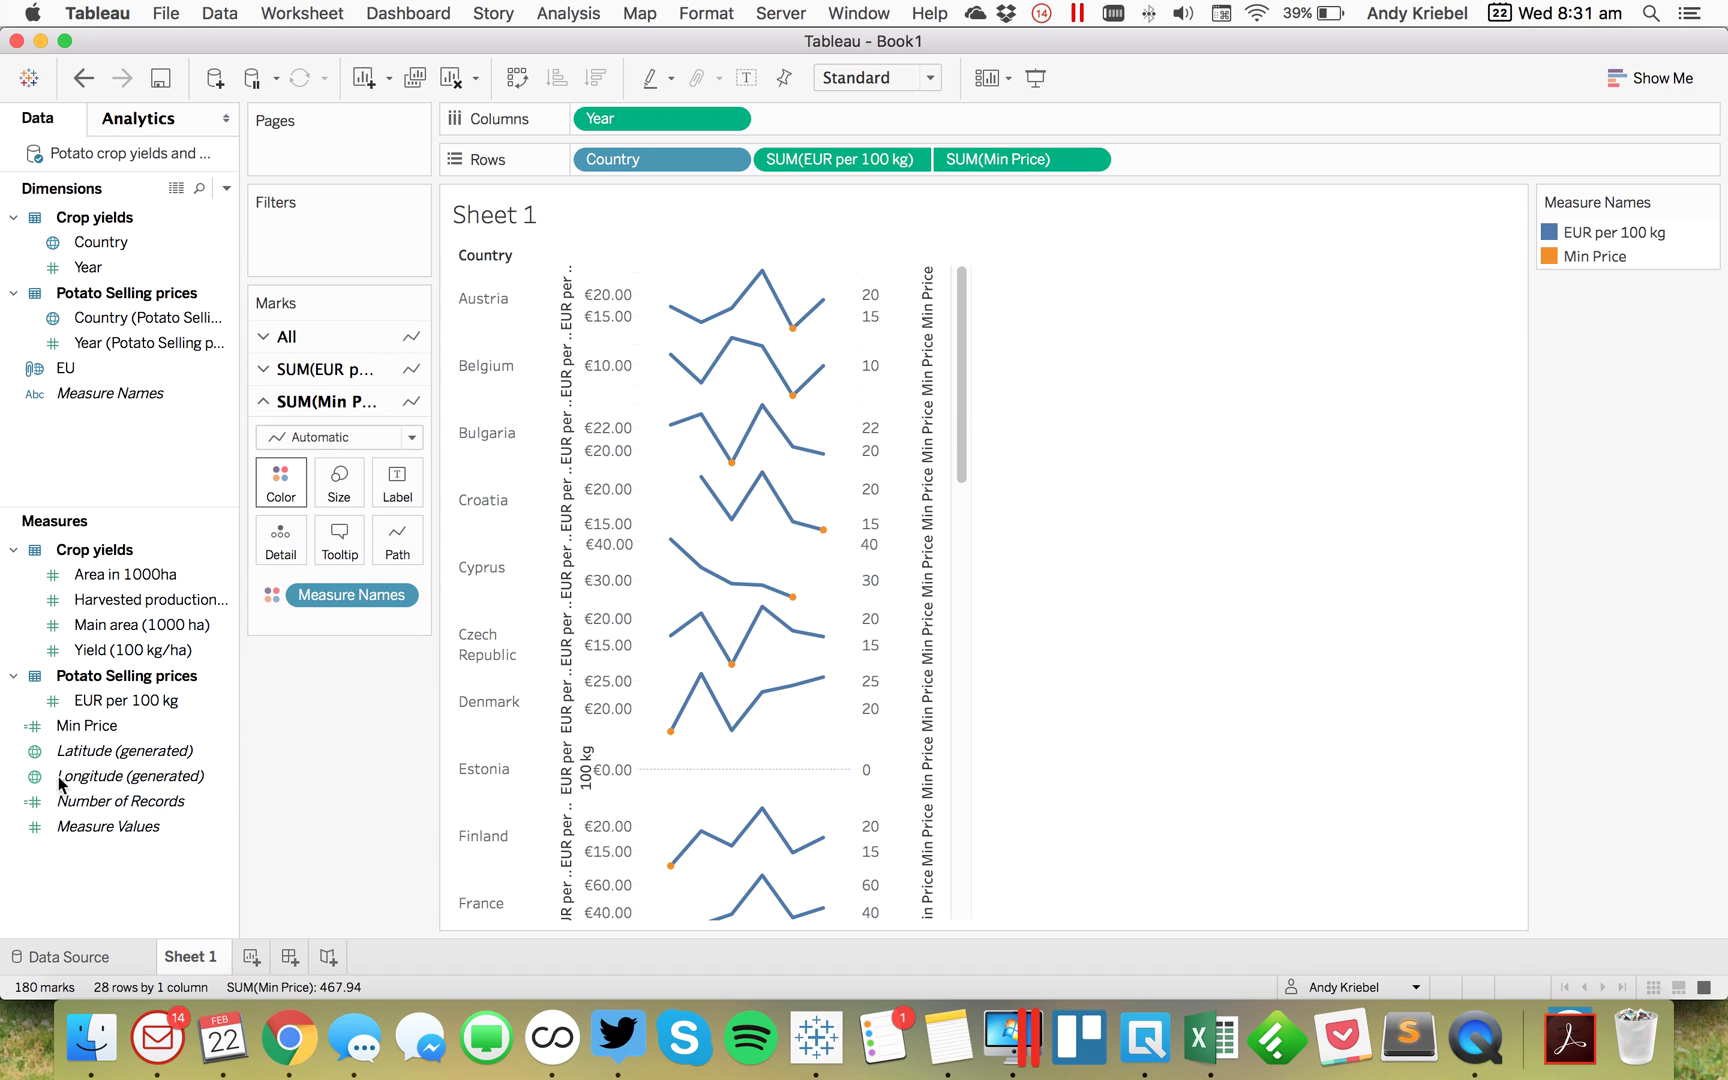
# Step: Duplicate the Min Price calculation and open the copy for editing
pyautogui.rightClick(84, 727)
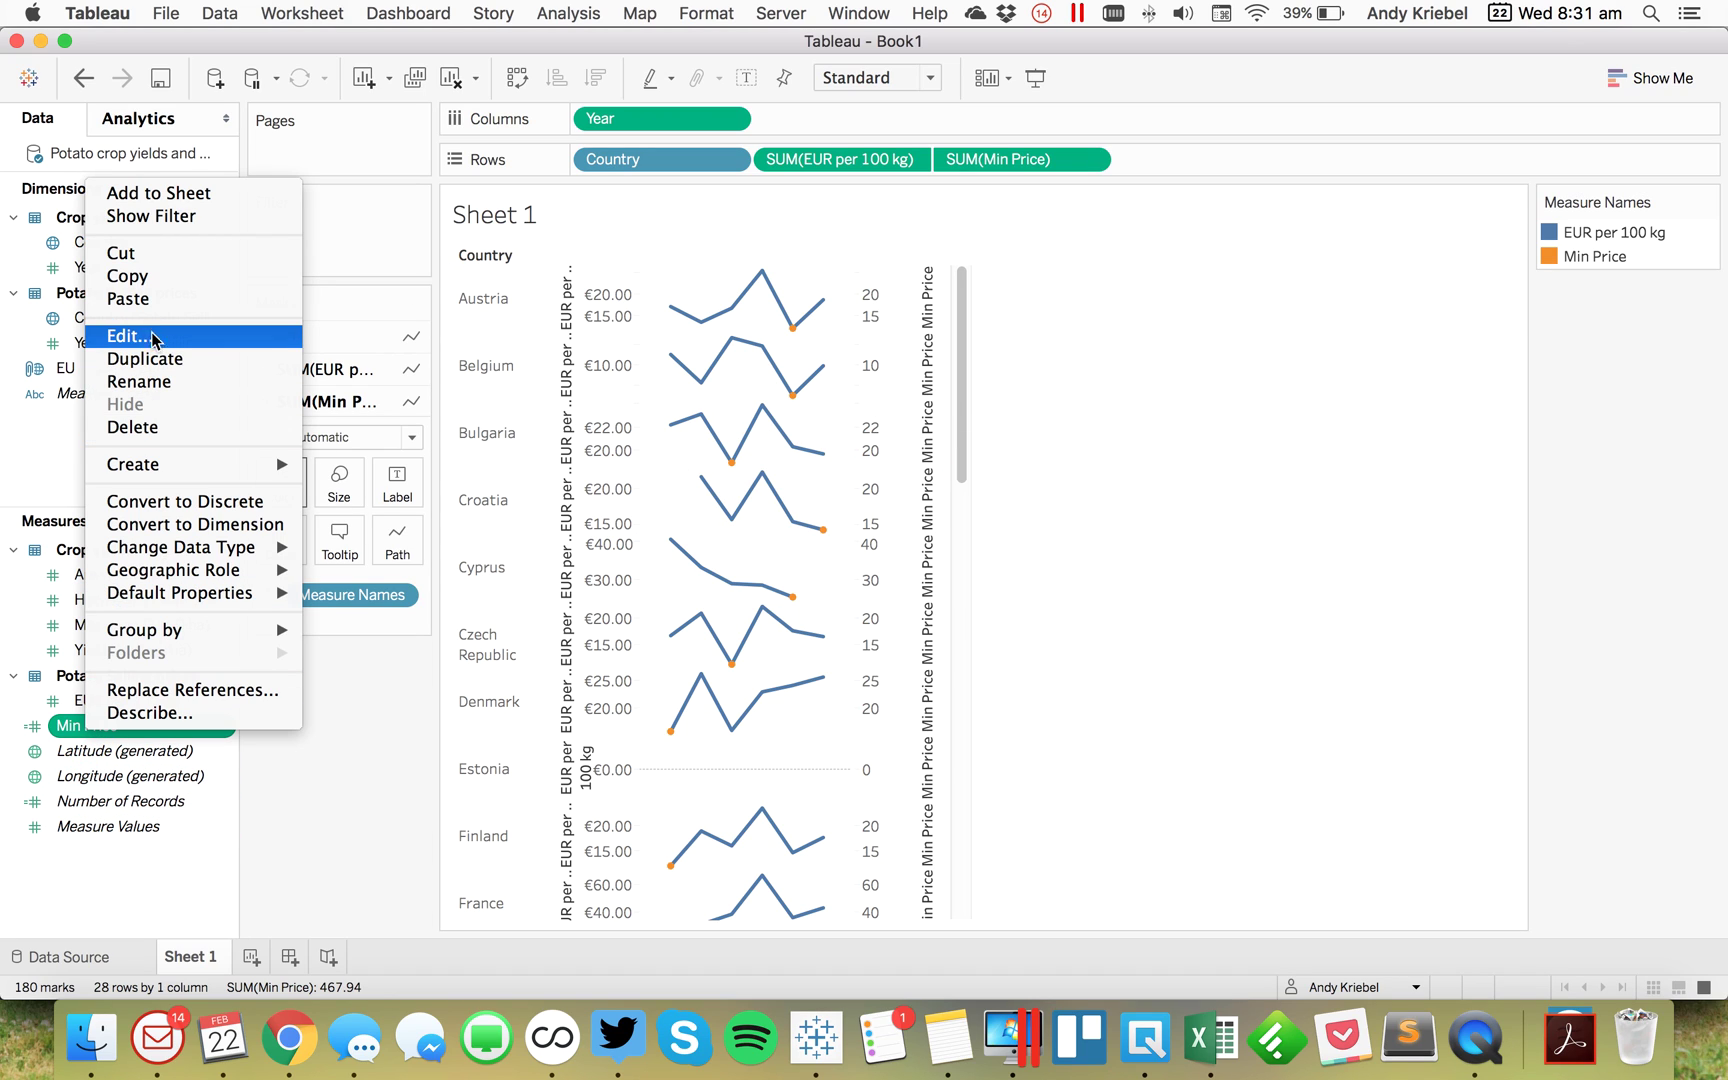
pyautogui.click(163, 368)
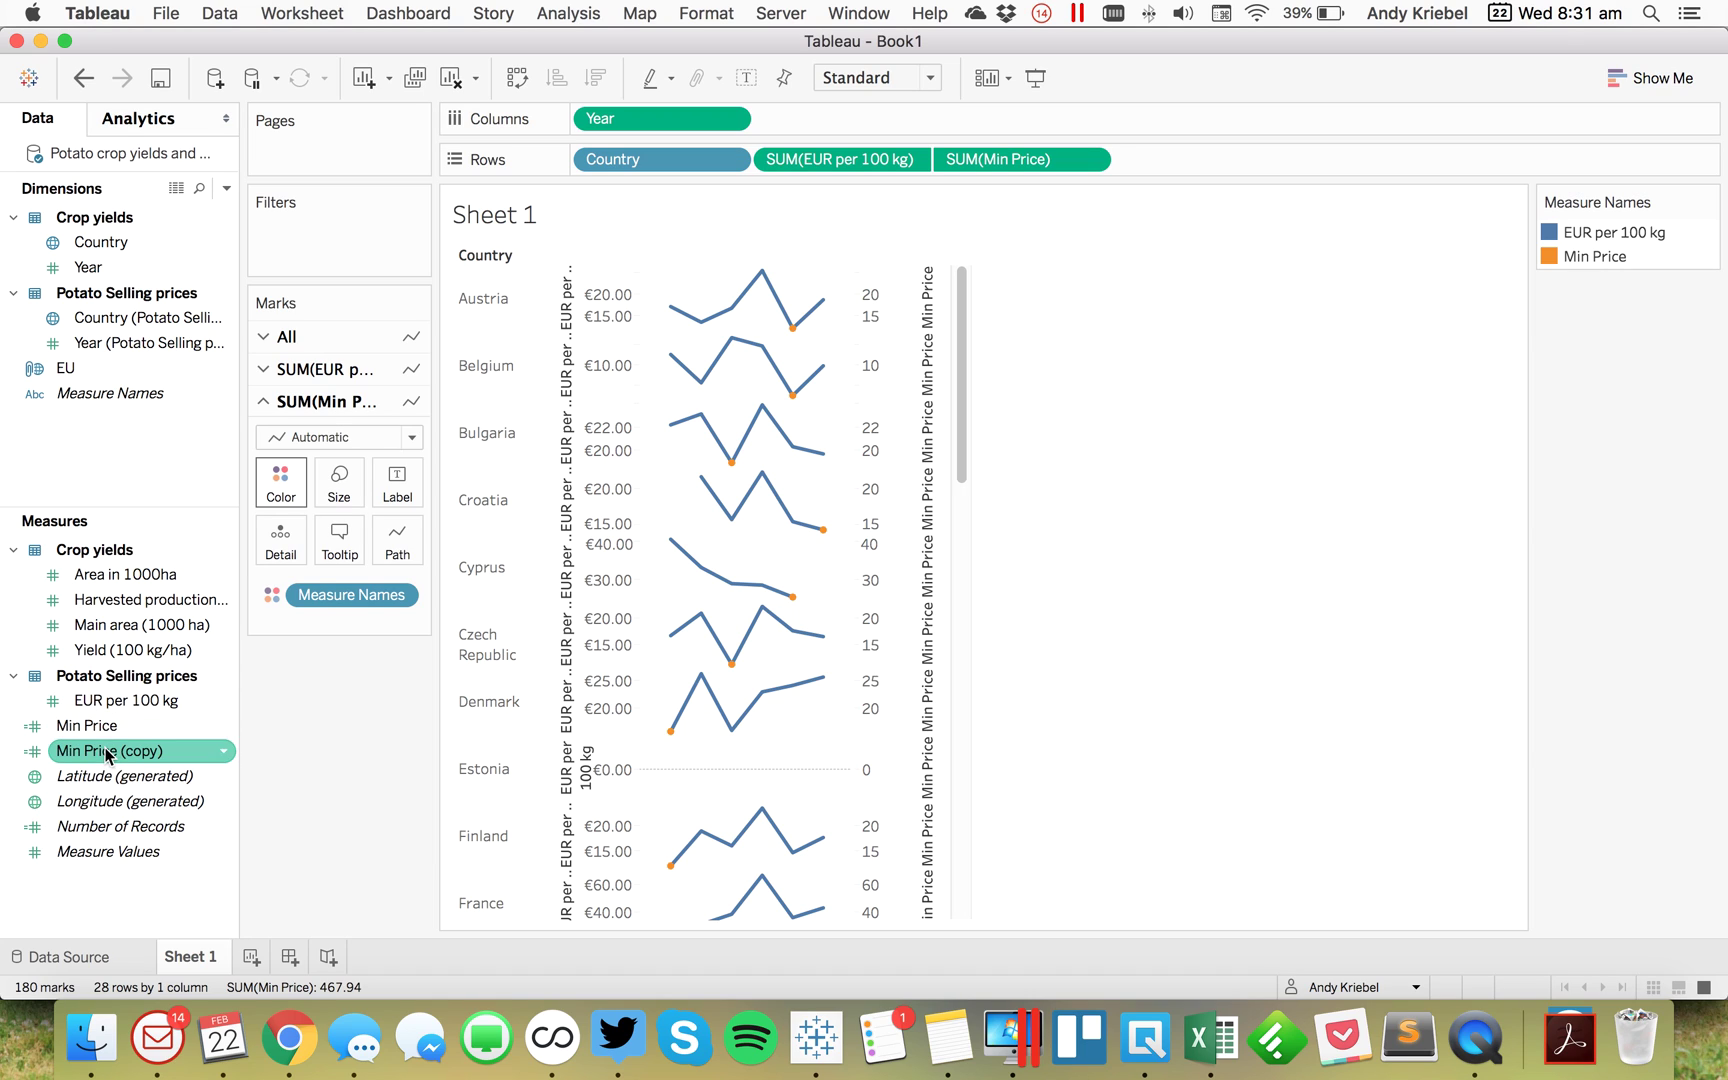
pyautogui.rightClick(115, 742)
pyautogui.click(150, 349)
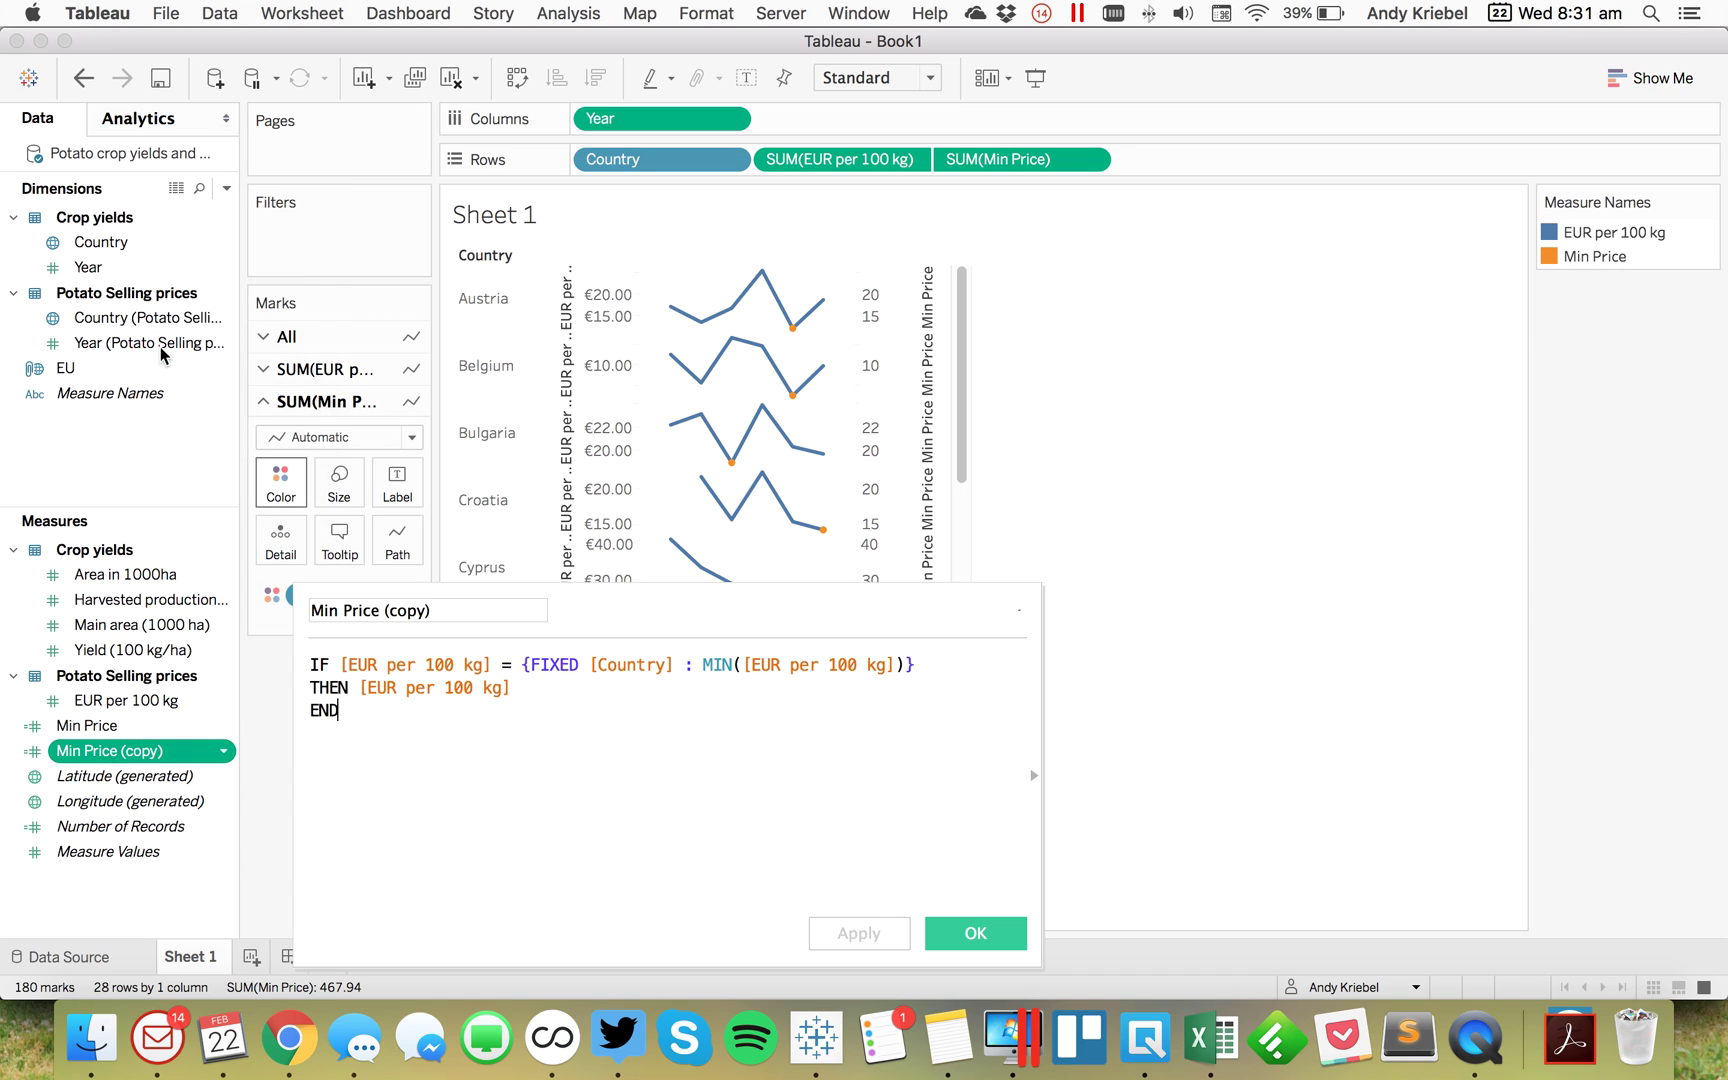
# Step: Rename the copy 'Max Price', change MIN to MAX, and save it
pyautogui.moveTo(448, 610); pyautogui.dragTo(248, 612)
pyautogui.write('Ma')
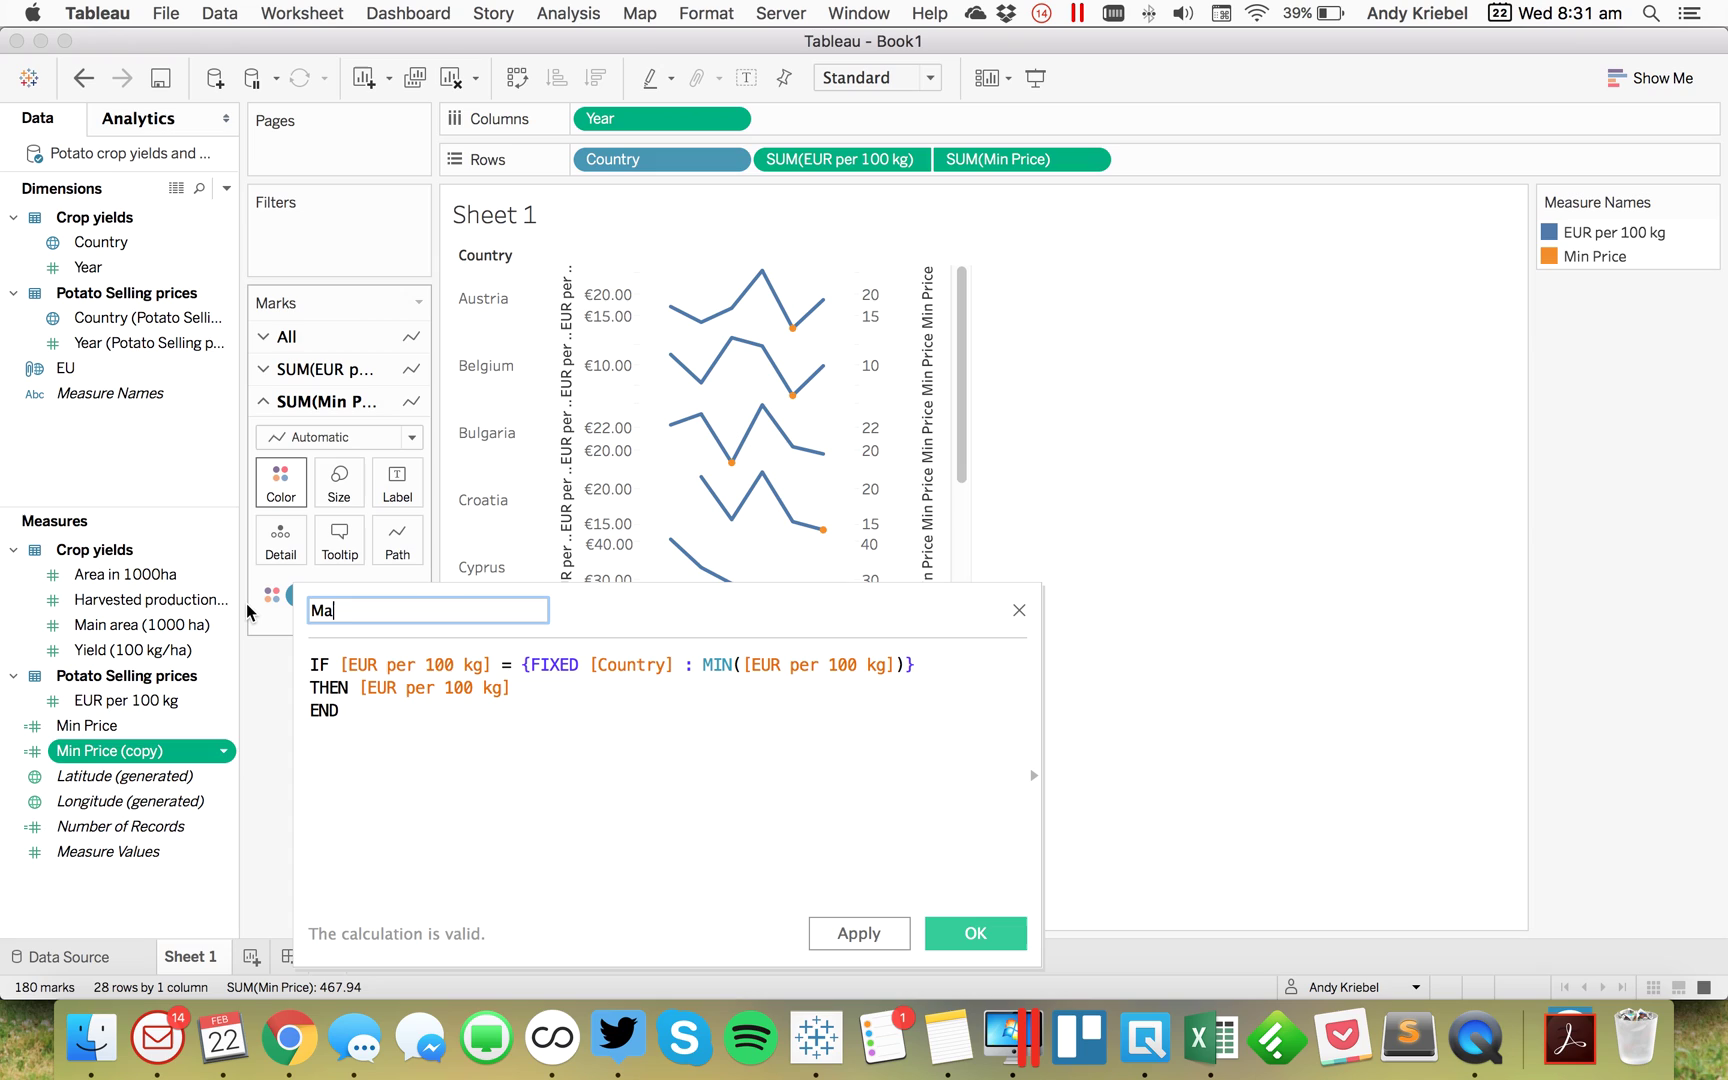
pyautogui.write('x Price')
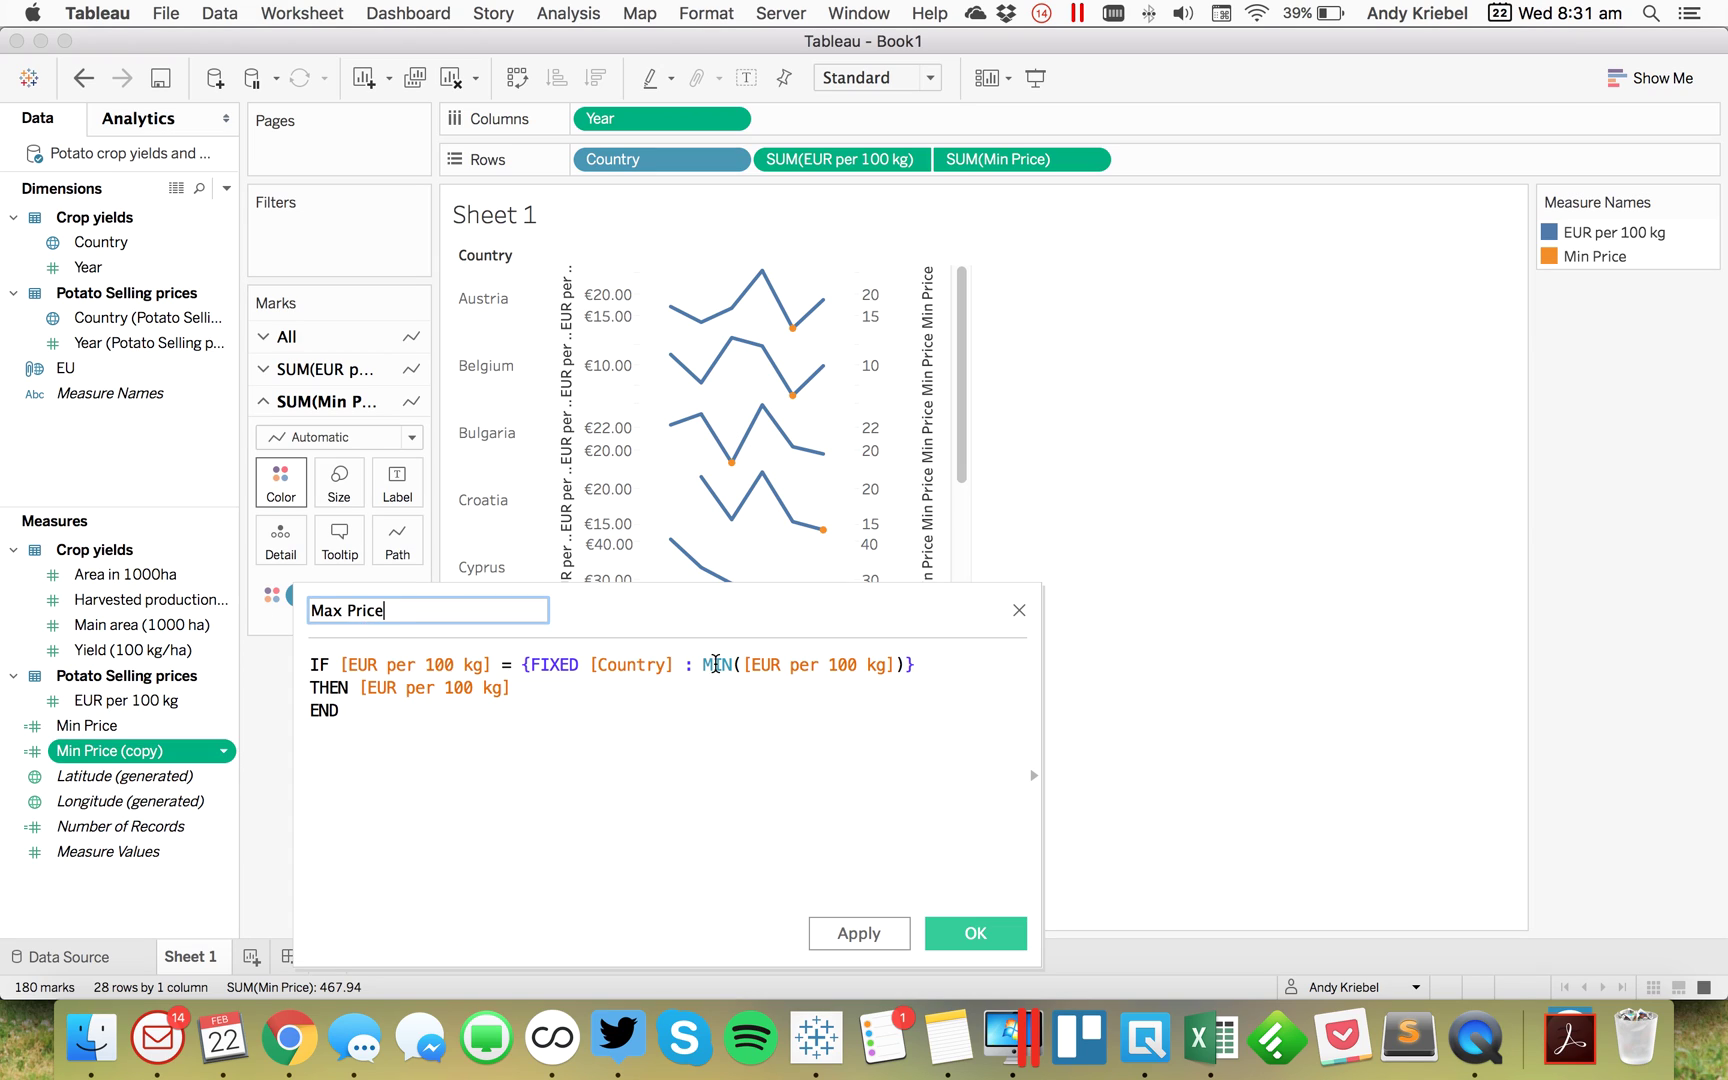
pyautogui.doubleClick(716, 663)
pyautogui.write('MAX')
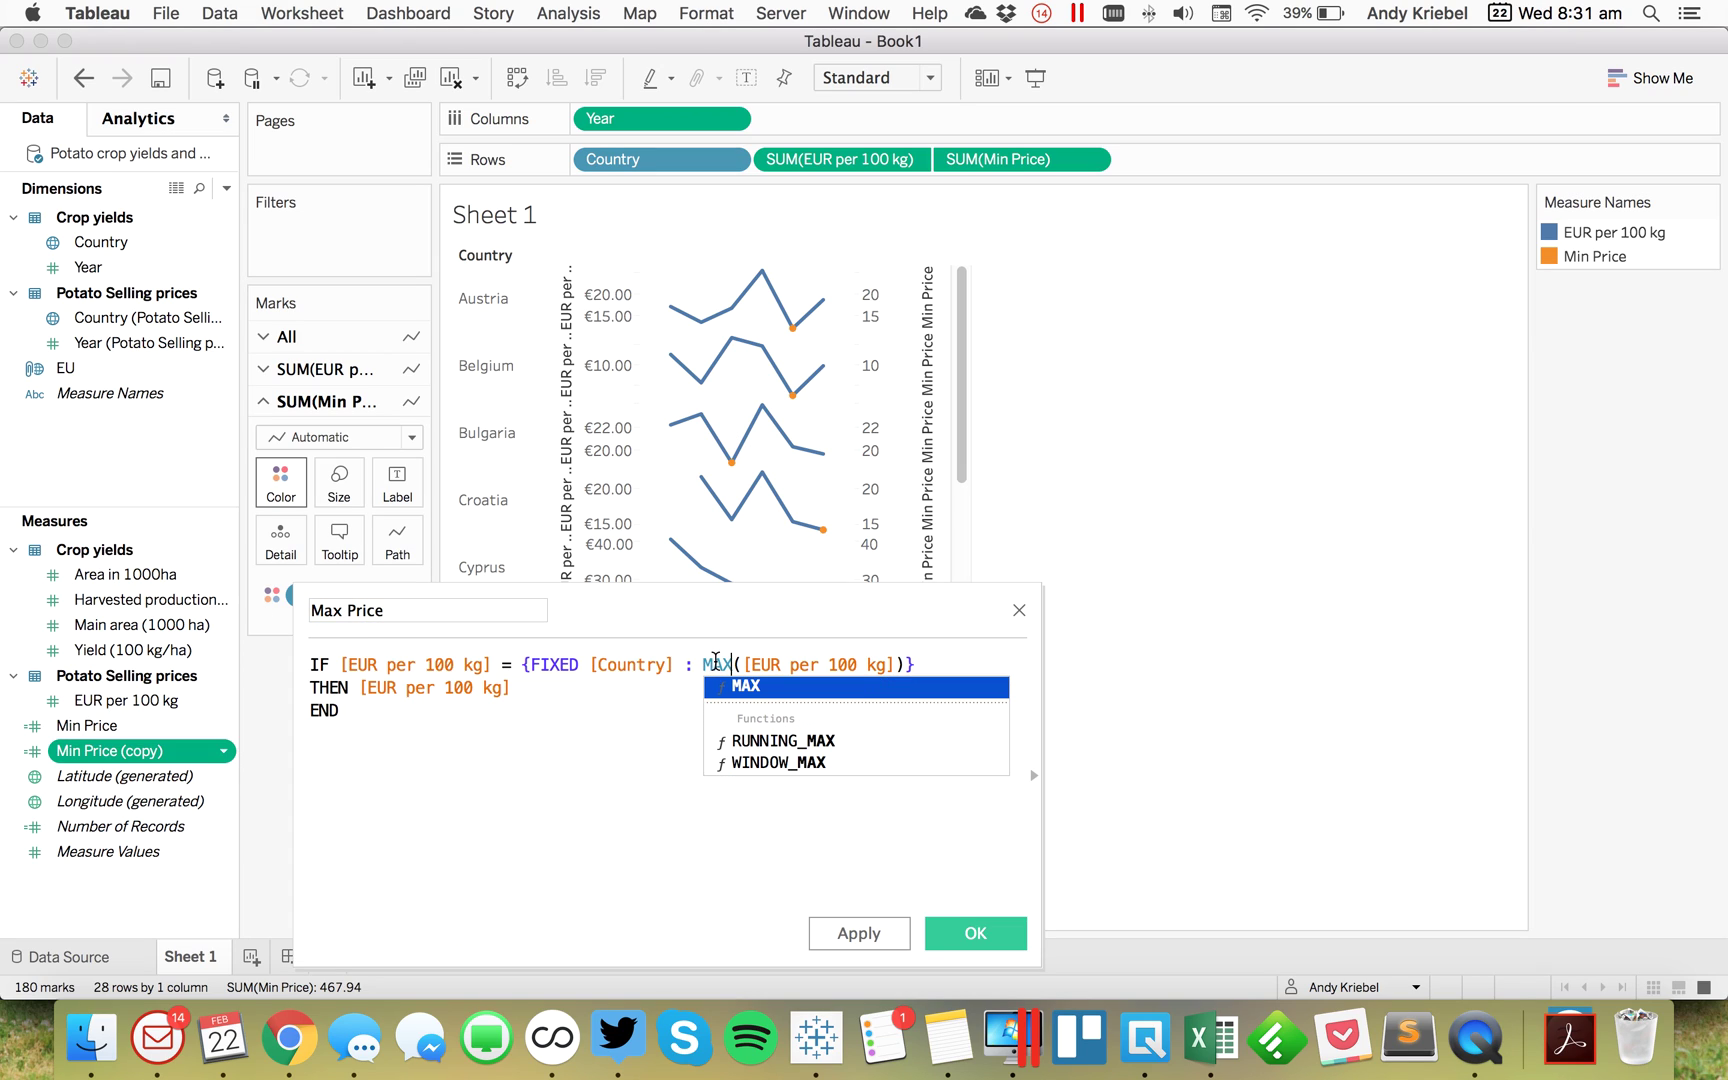
pyautogui.press('Escape')
pyautogui.click(975, 933)
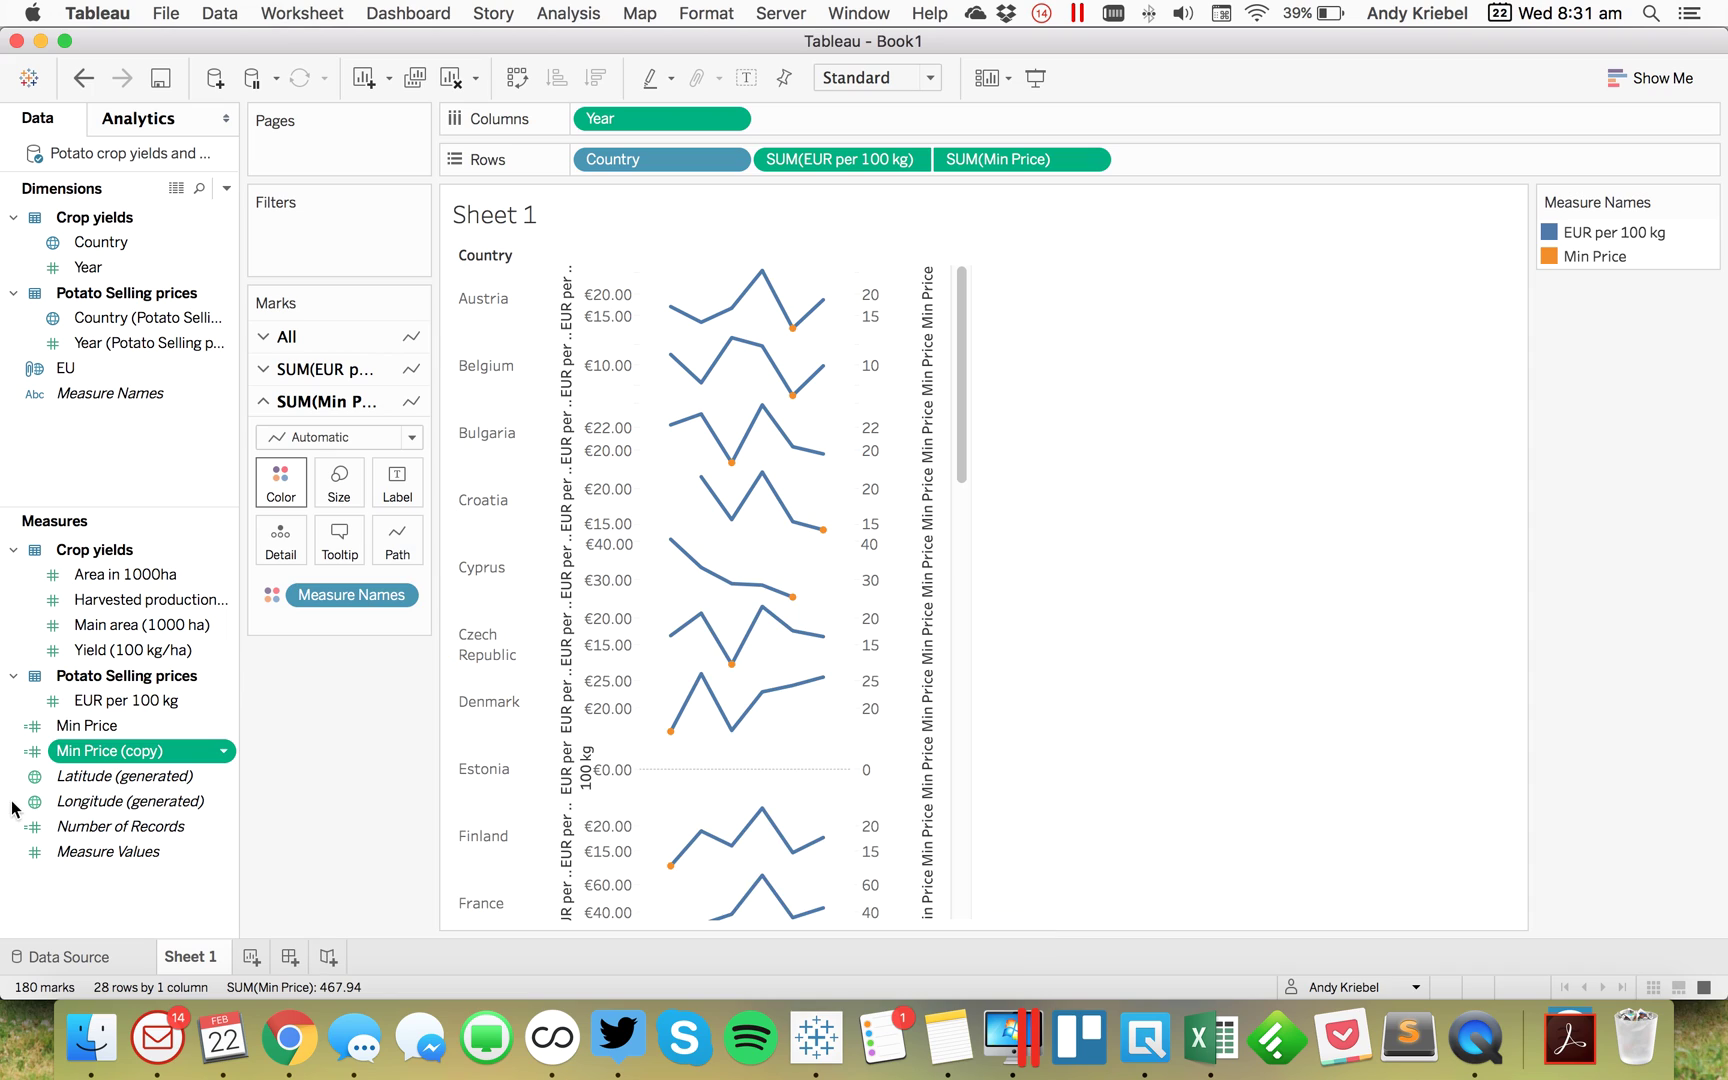
# Step: Combine Max Price with Min Price on the right axis and synchronize it with the price axis
pyautogui.moveTo(75, 730); pyautogui.dragTo(932, 303)
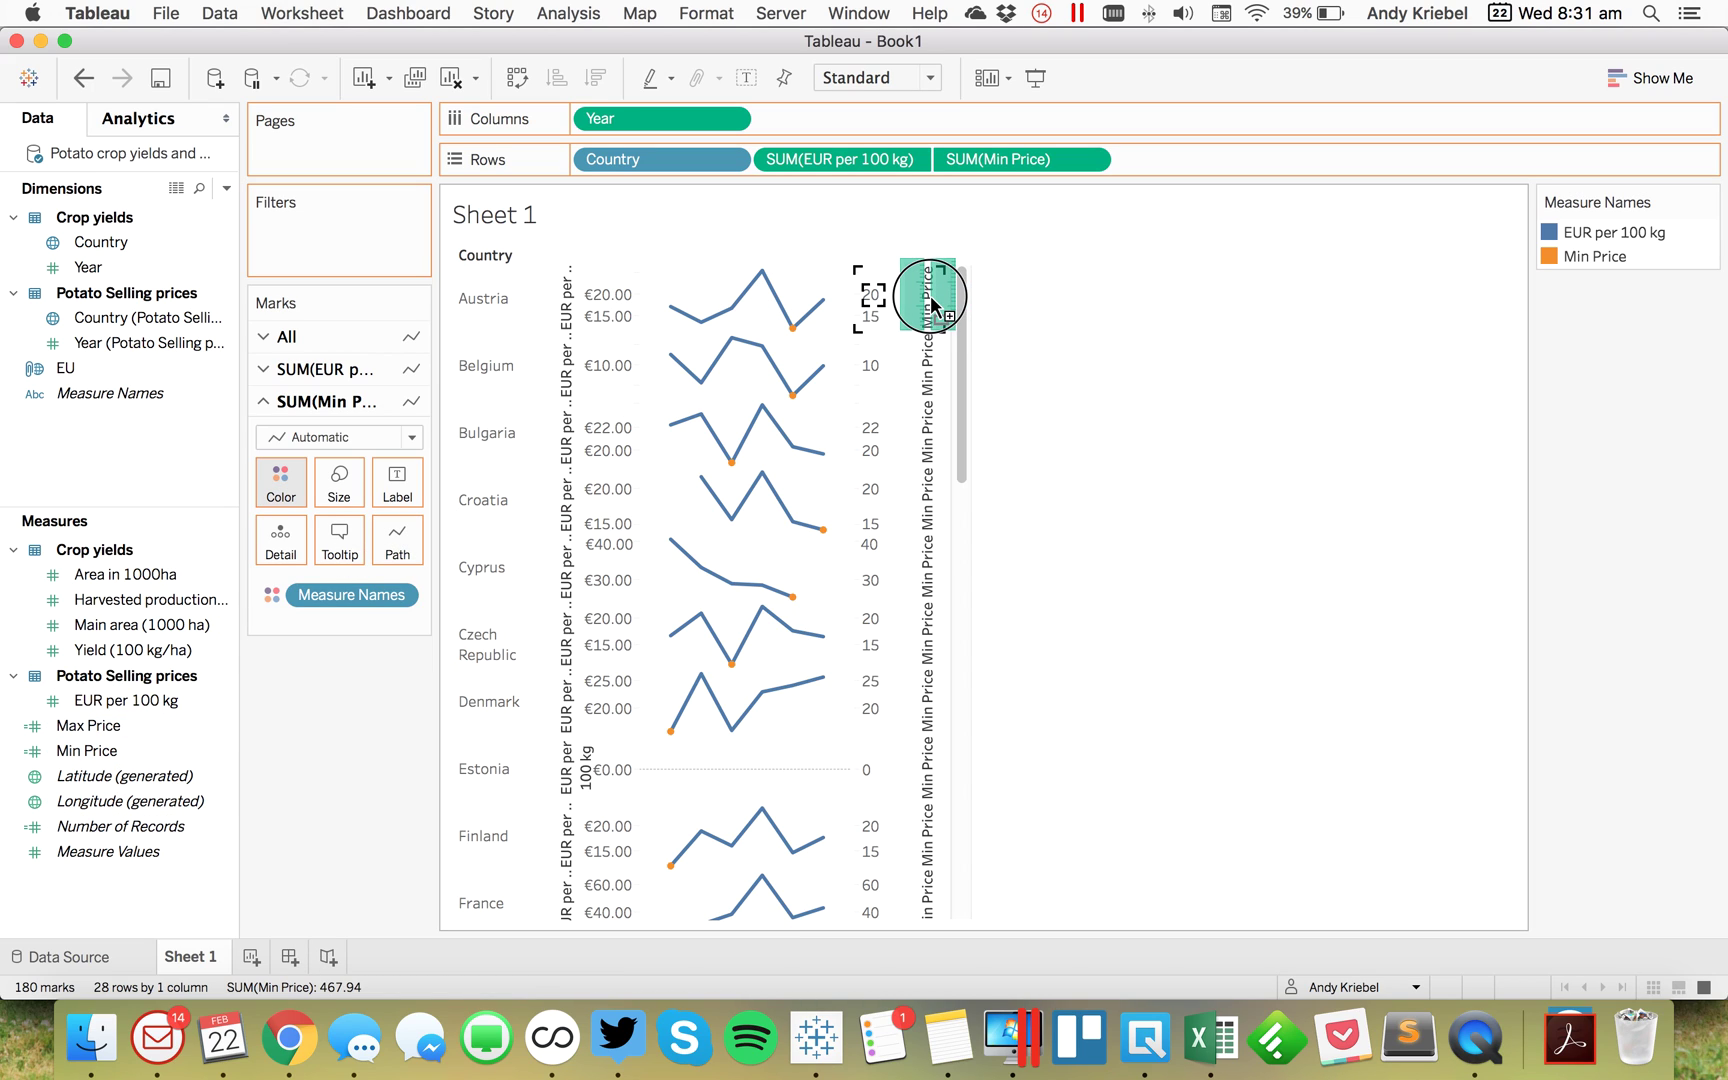
pyautogui.moveTo(931, 298); pyautogui.dragTo(926, 299)
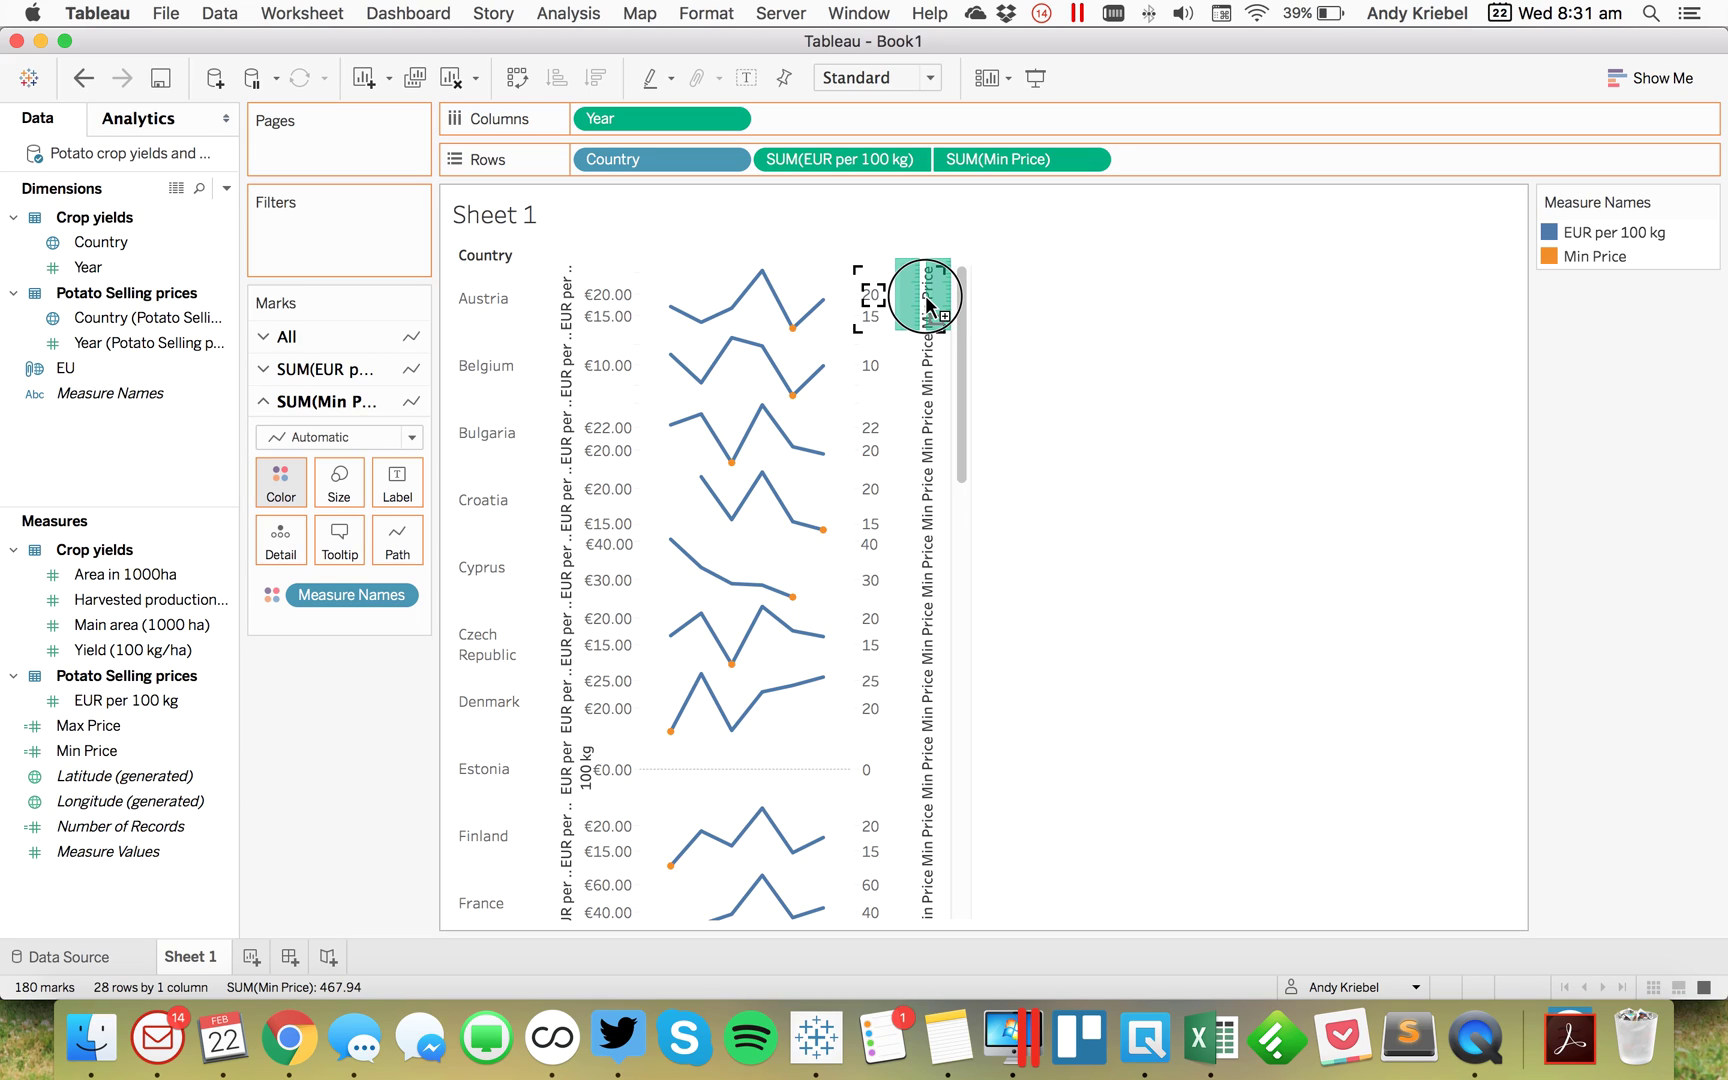
pyautogui.moveTo(926, 299); pyautogui.dragTo(924, 300)
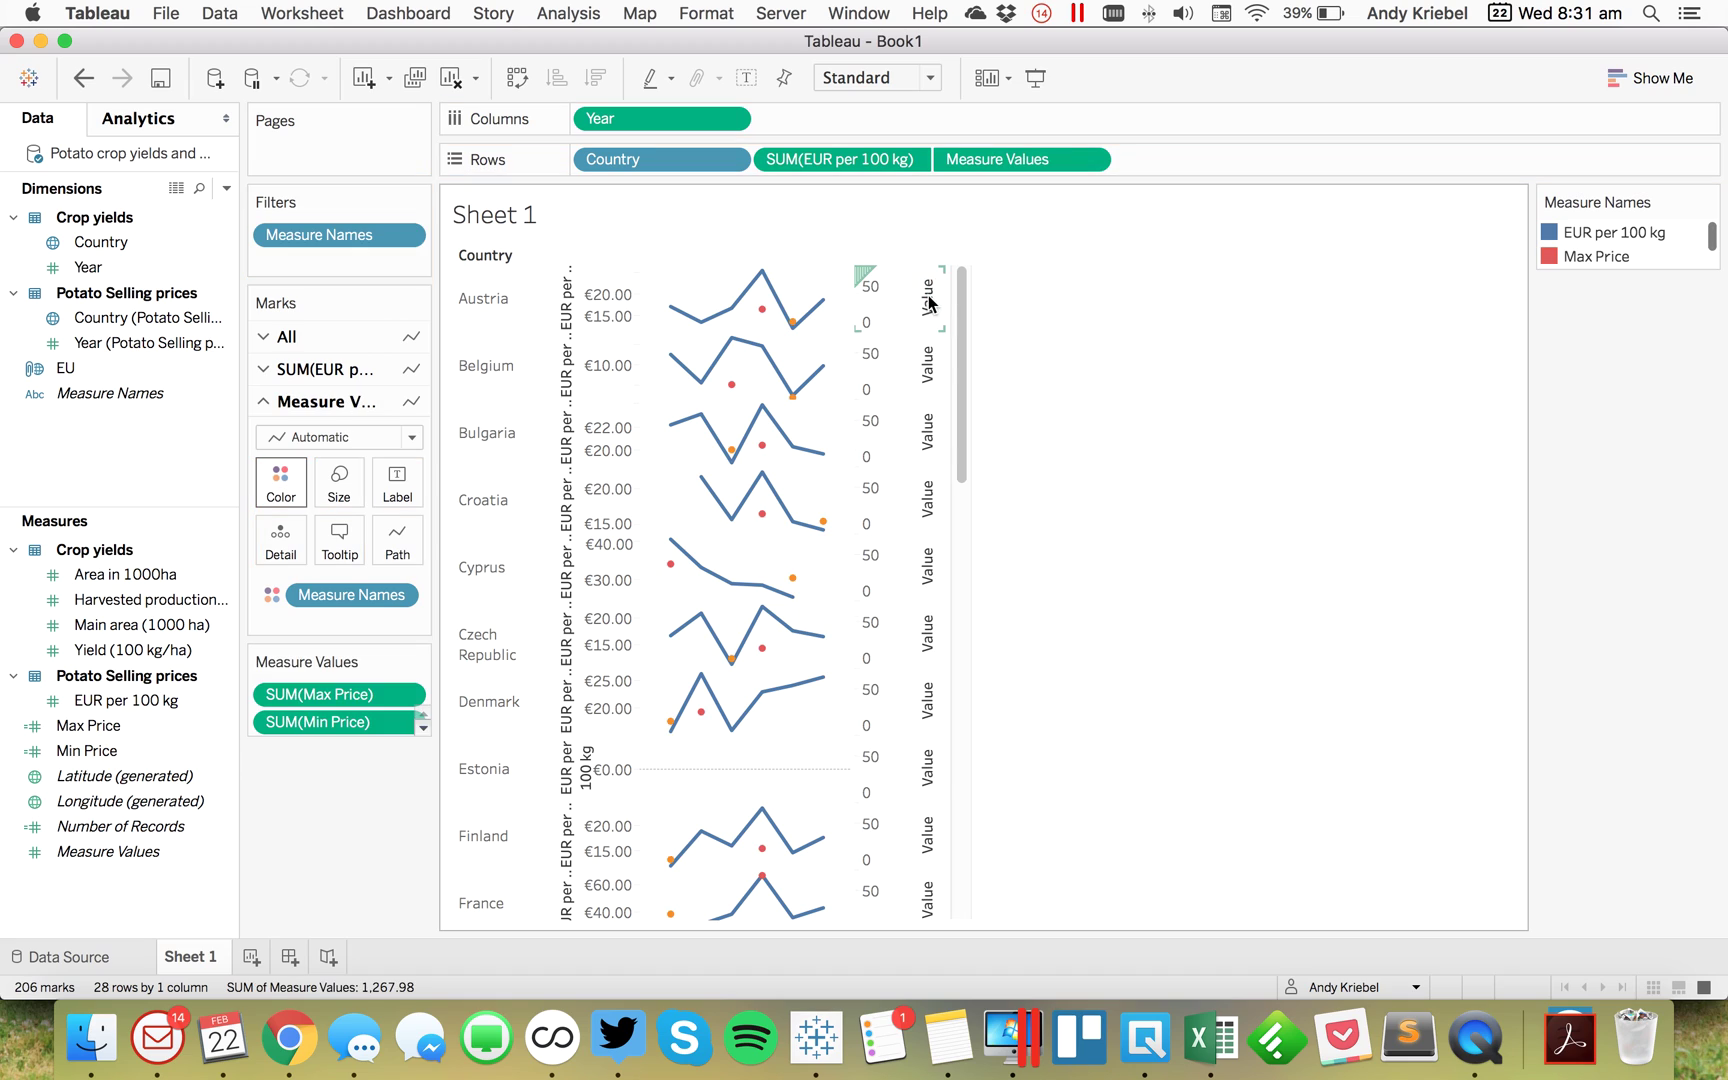
pyautogui.rightClick(913, 300)
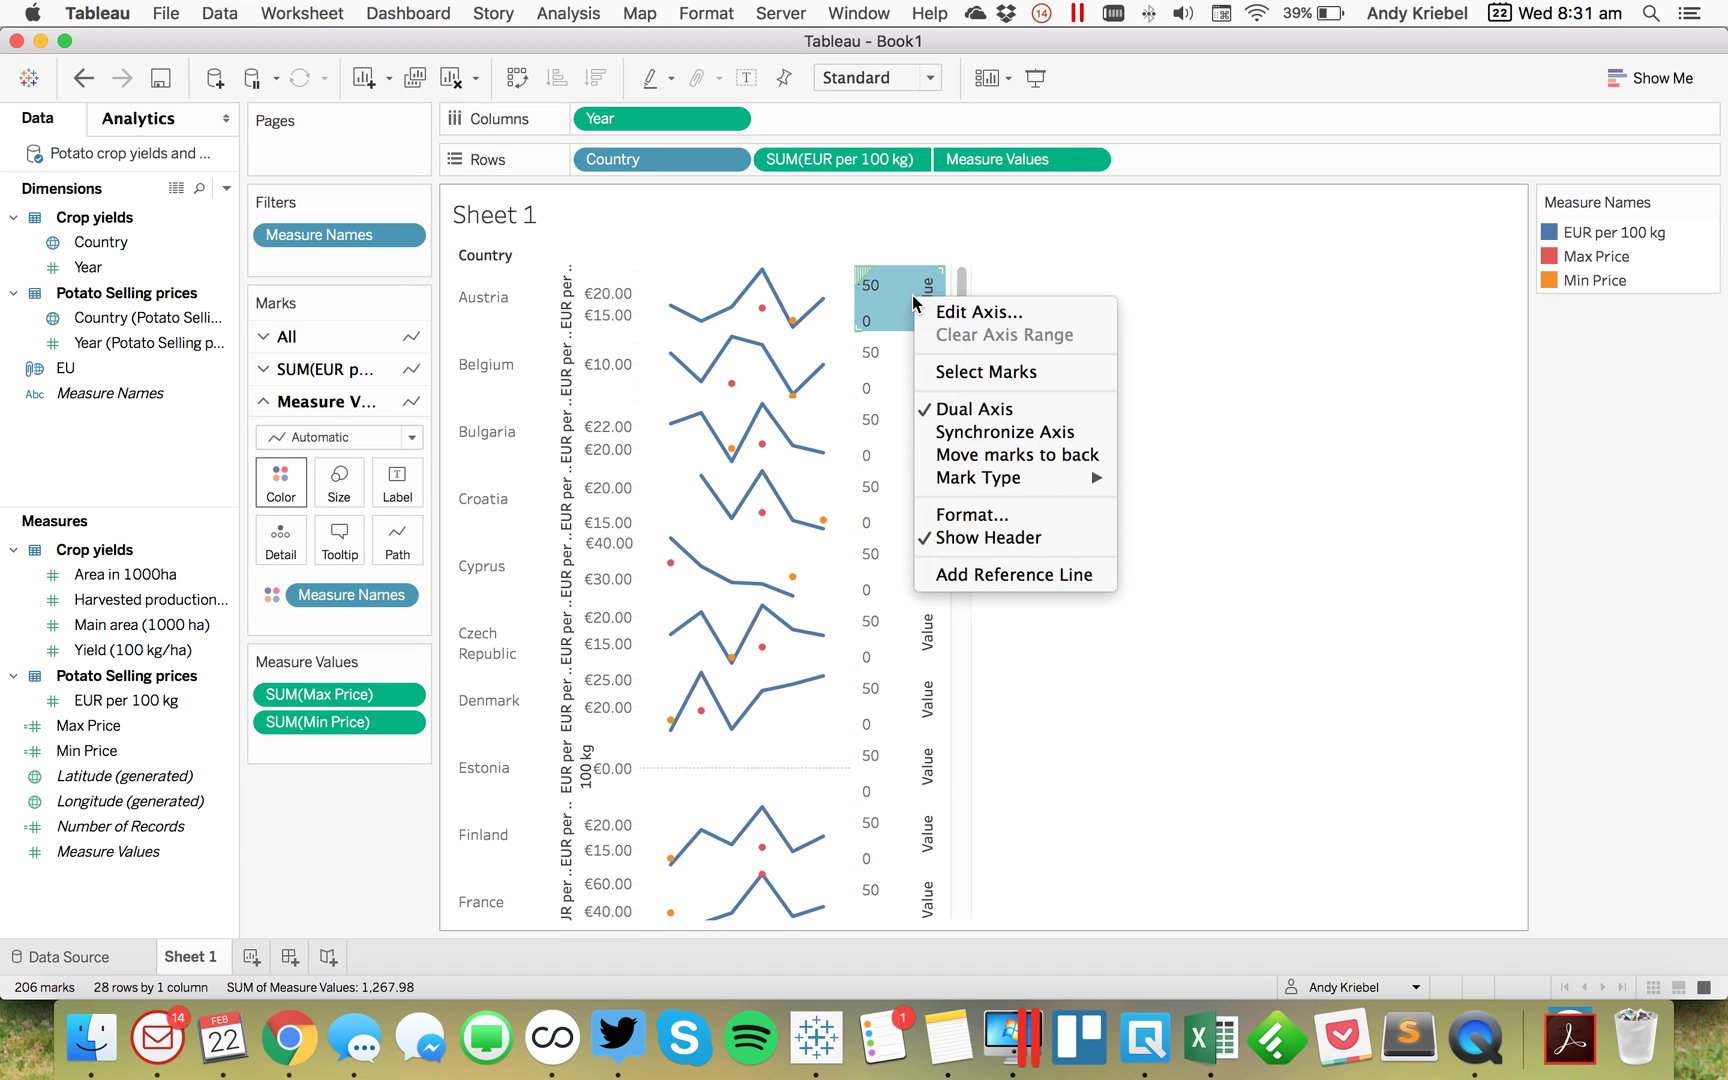
pyautogui.click(977, 435)
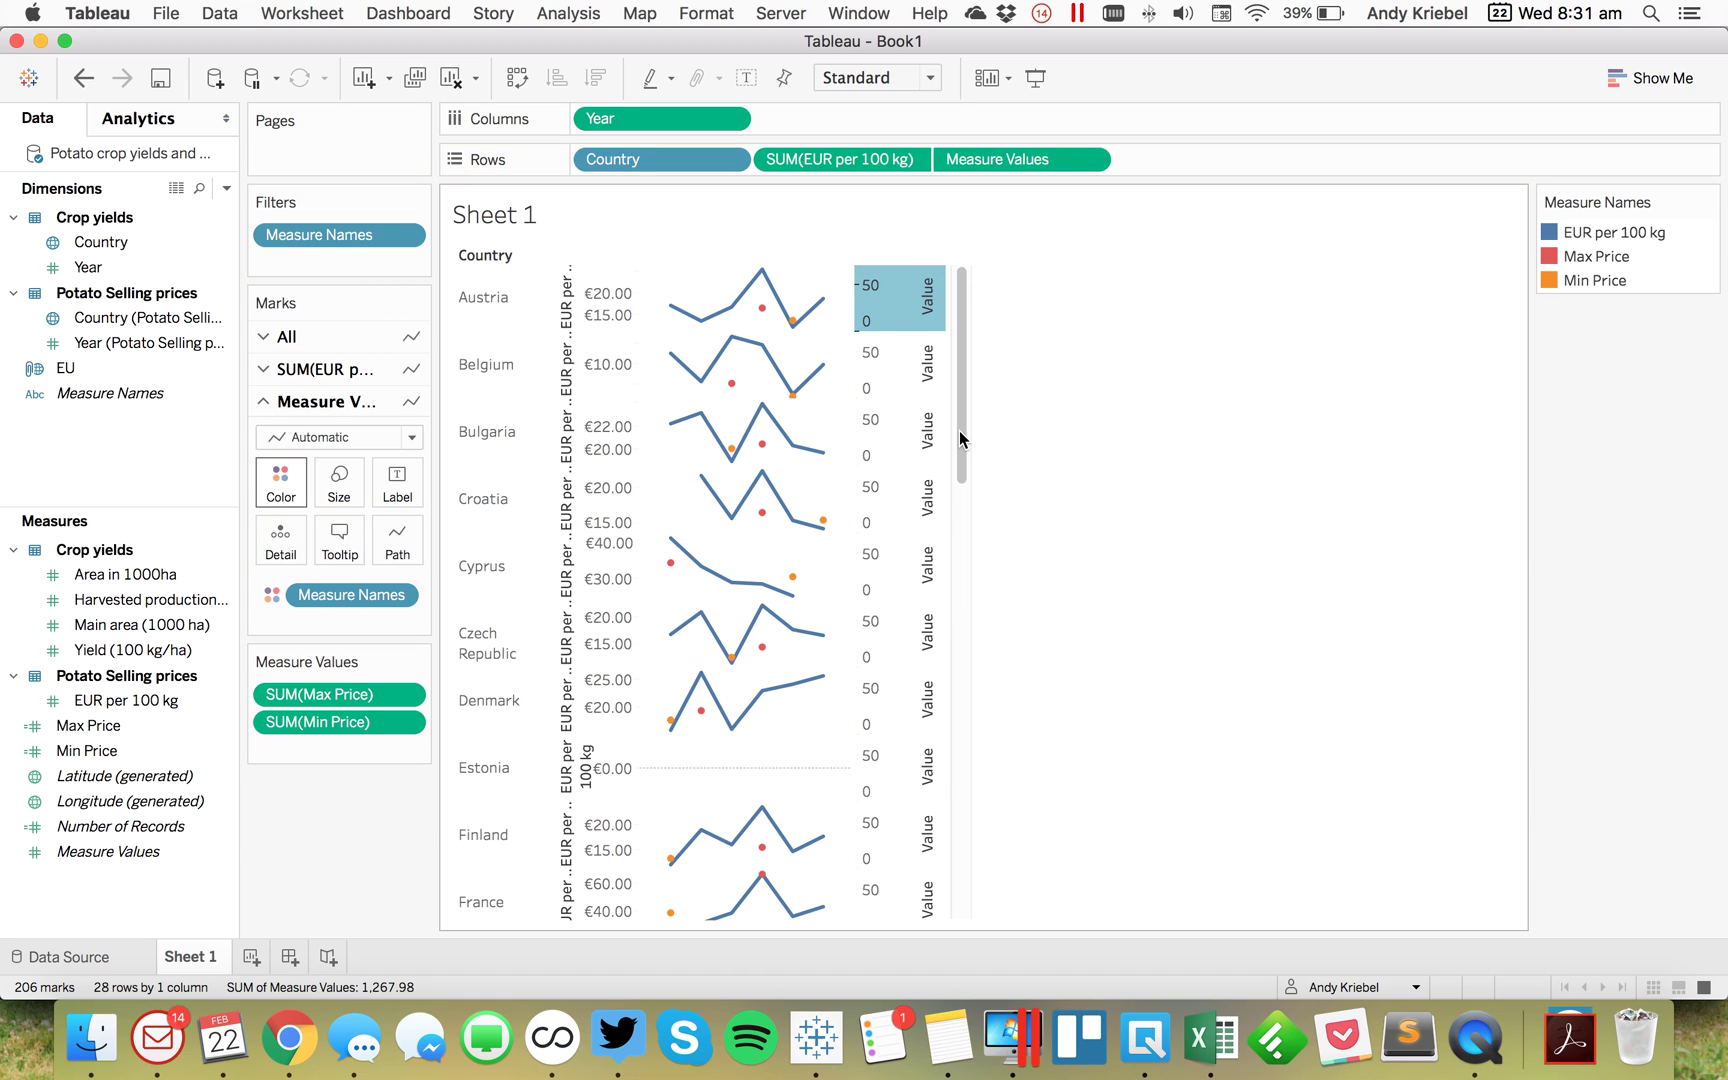
pyautogui.click(1626, 468)
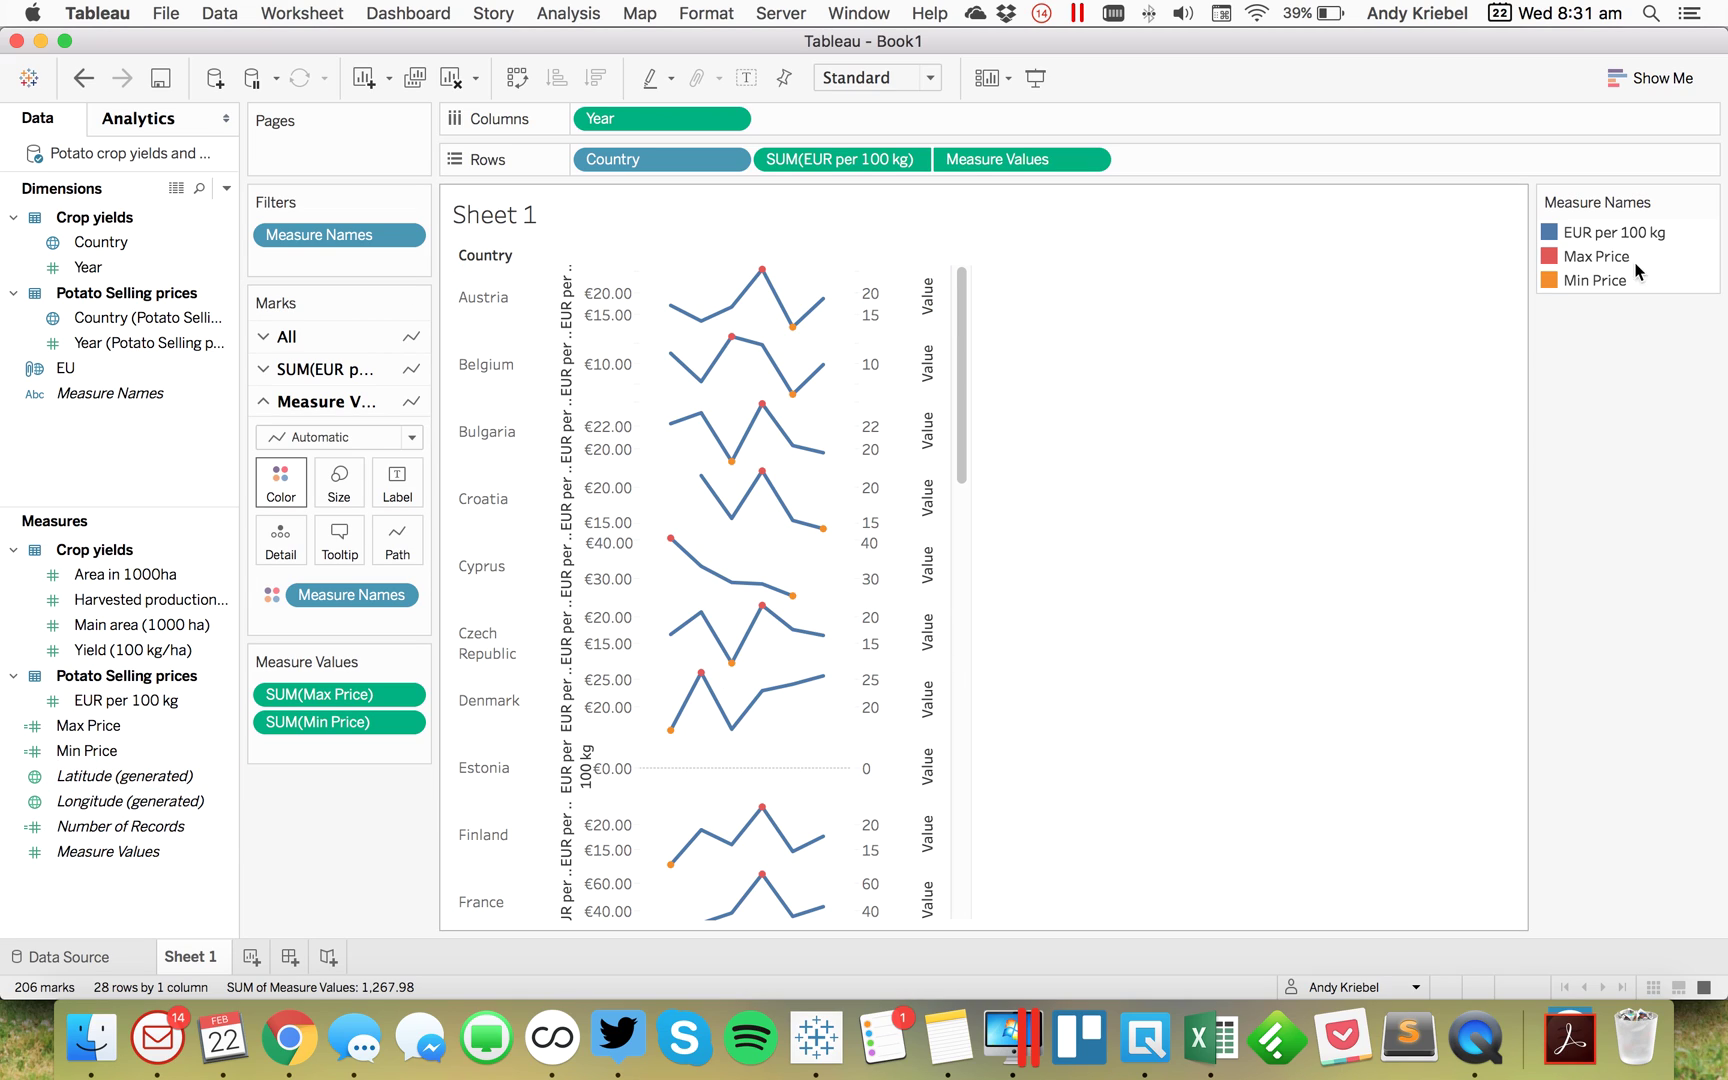
# Step: Give EUR per 100 kg a dark gray from the Seattle Grays palette
pyautogui.doubleClick(1685, 272)
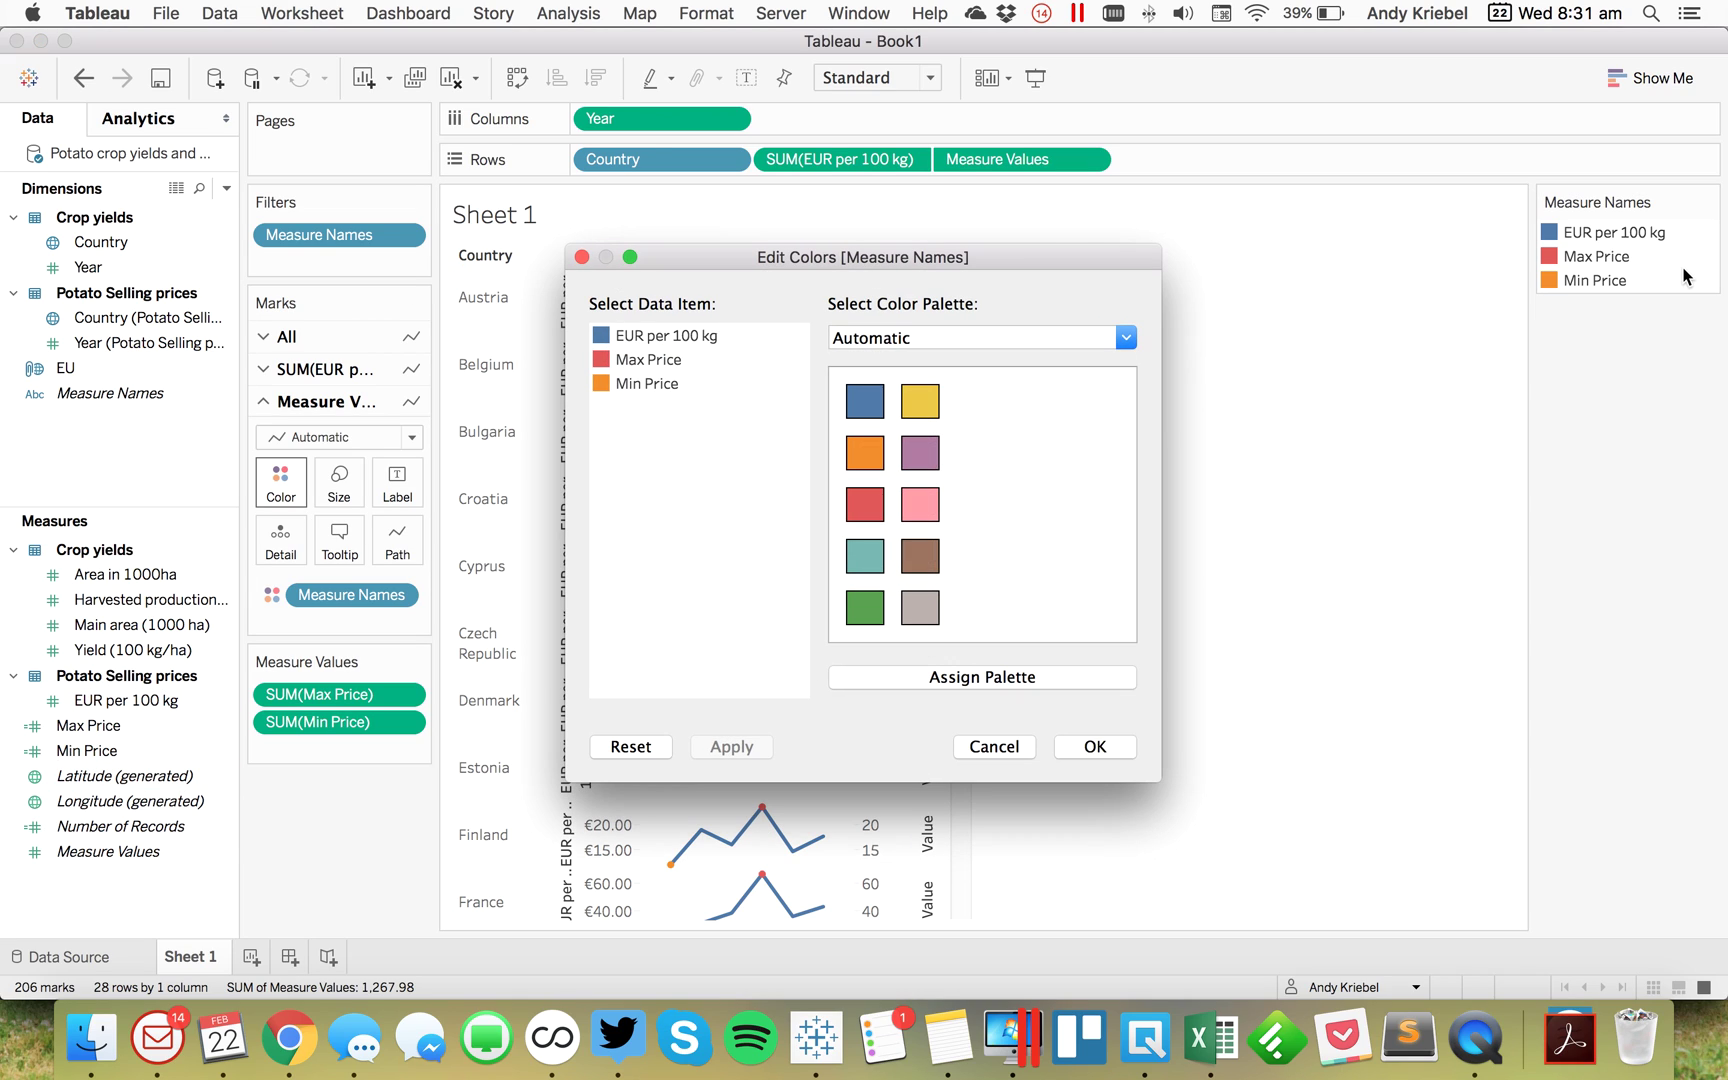
pyautogui.doubleClick(660, 340)
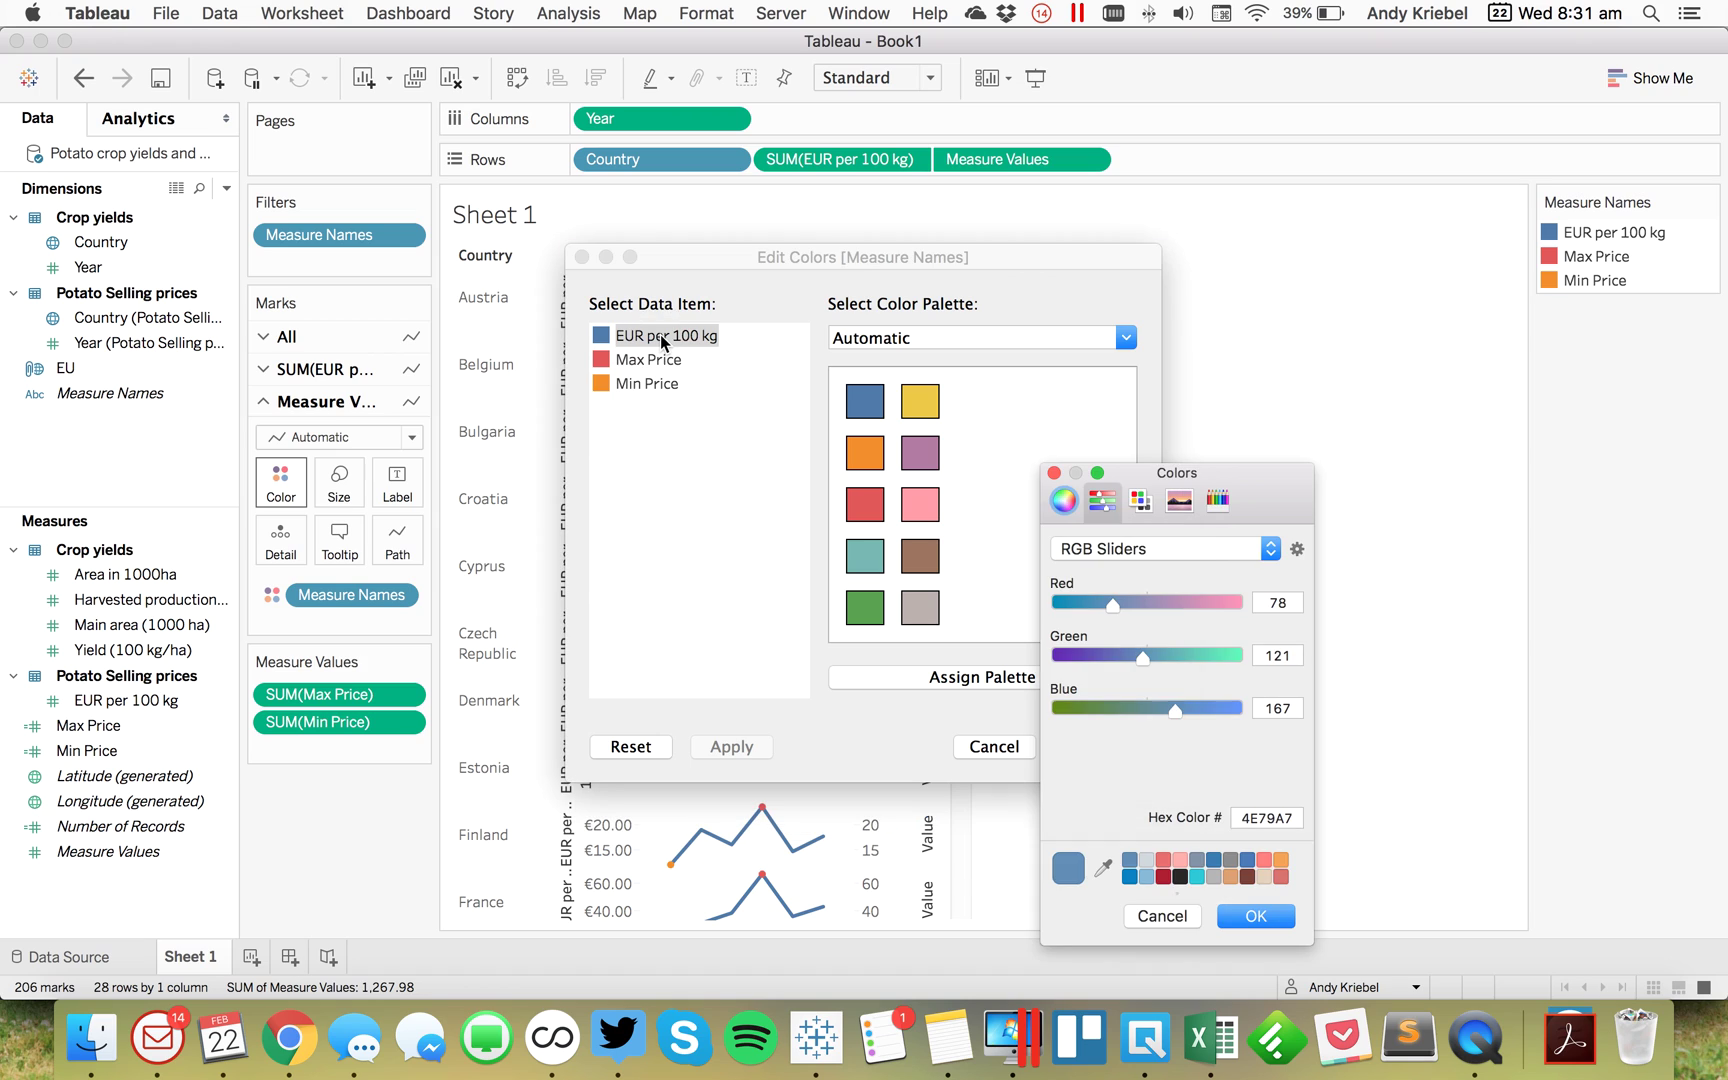
pyautogui.click(1150, 914)
pyautogui.click(937, 345)
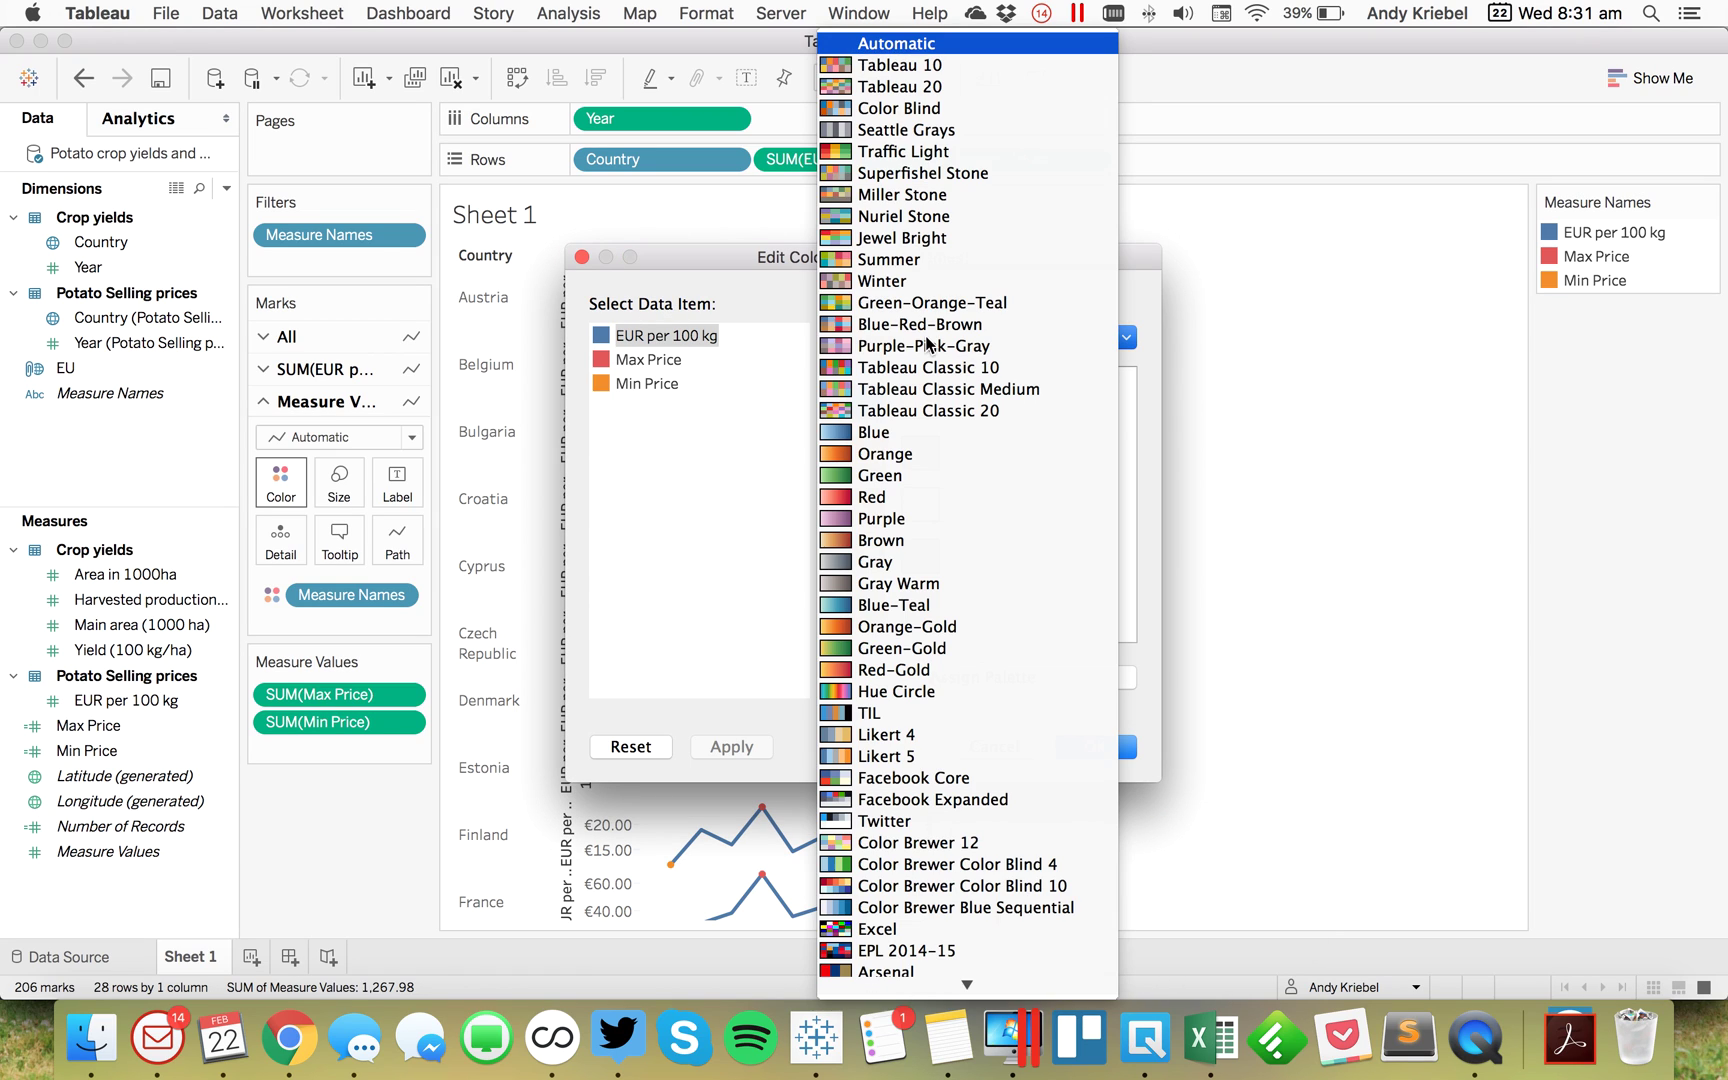
pyautogui.click(900, 151)
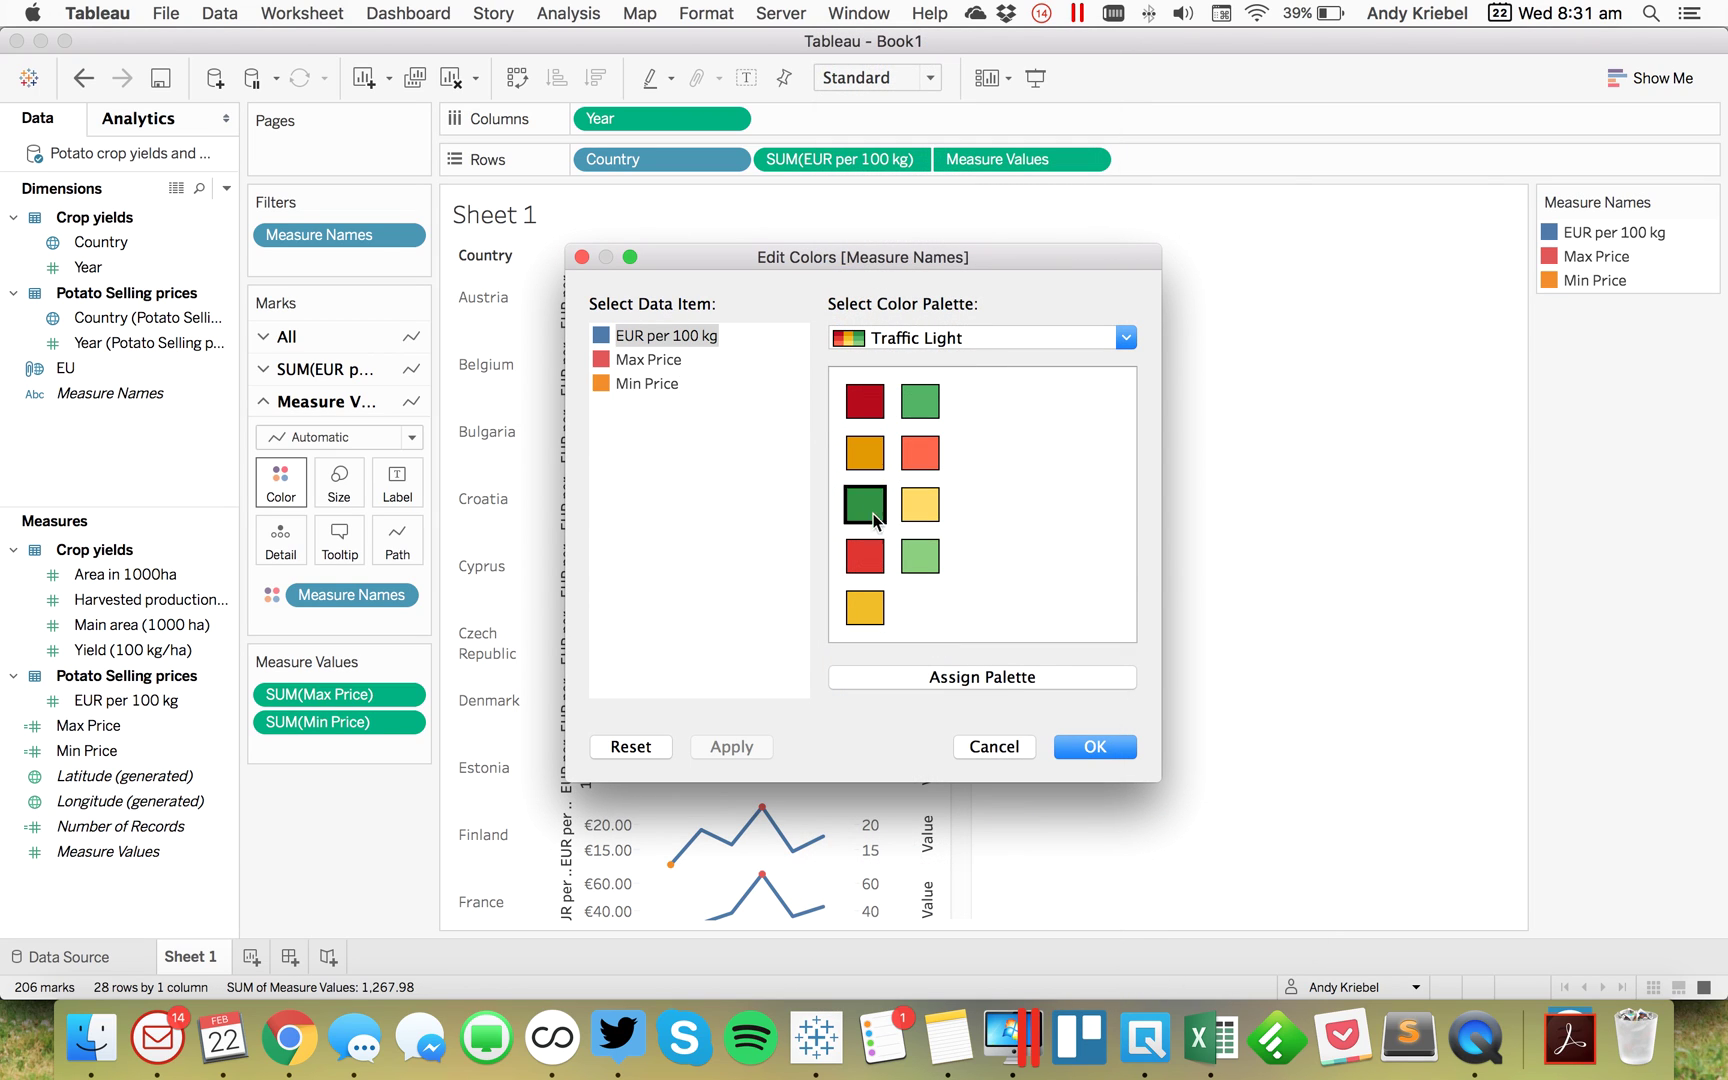
pyautogui.click(890, 345)
pyautogui.scroll(3, 930, 168)
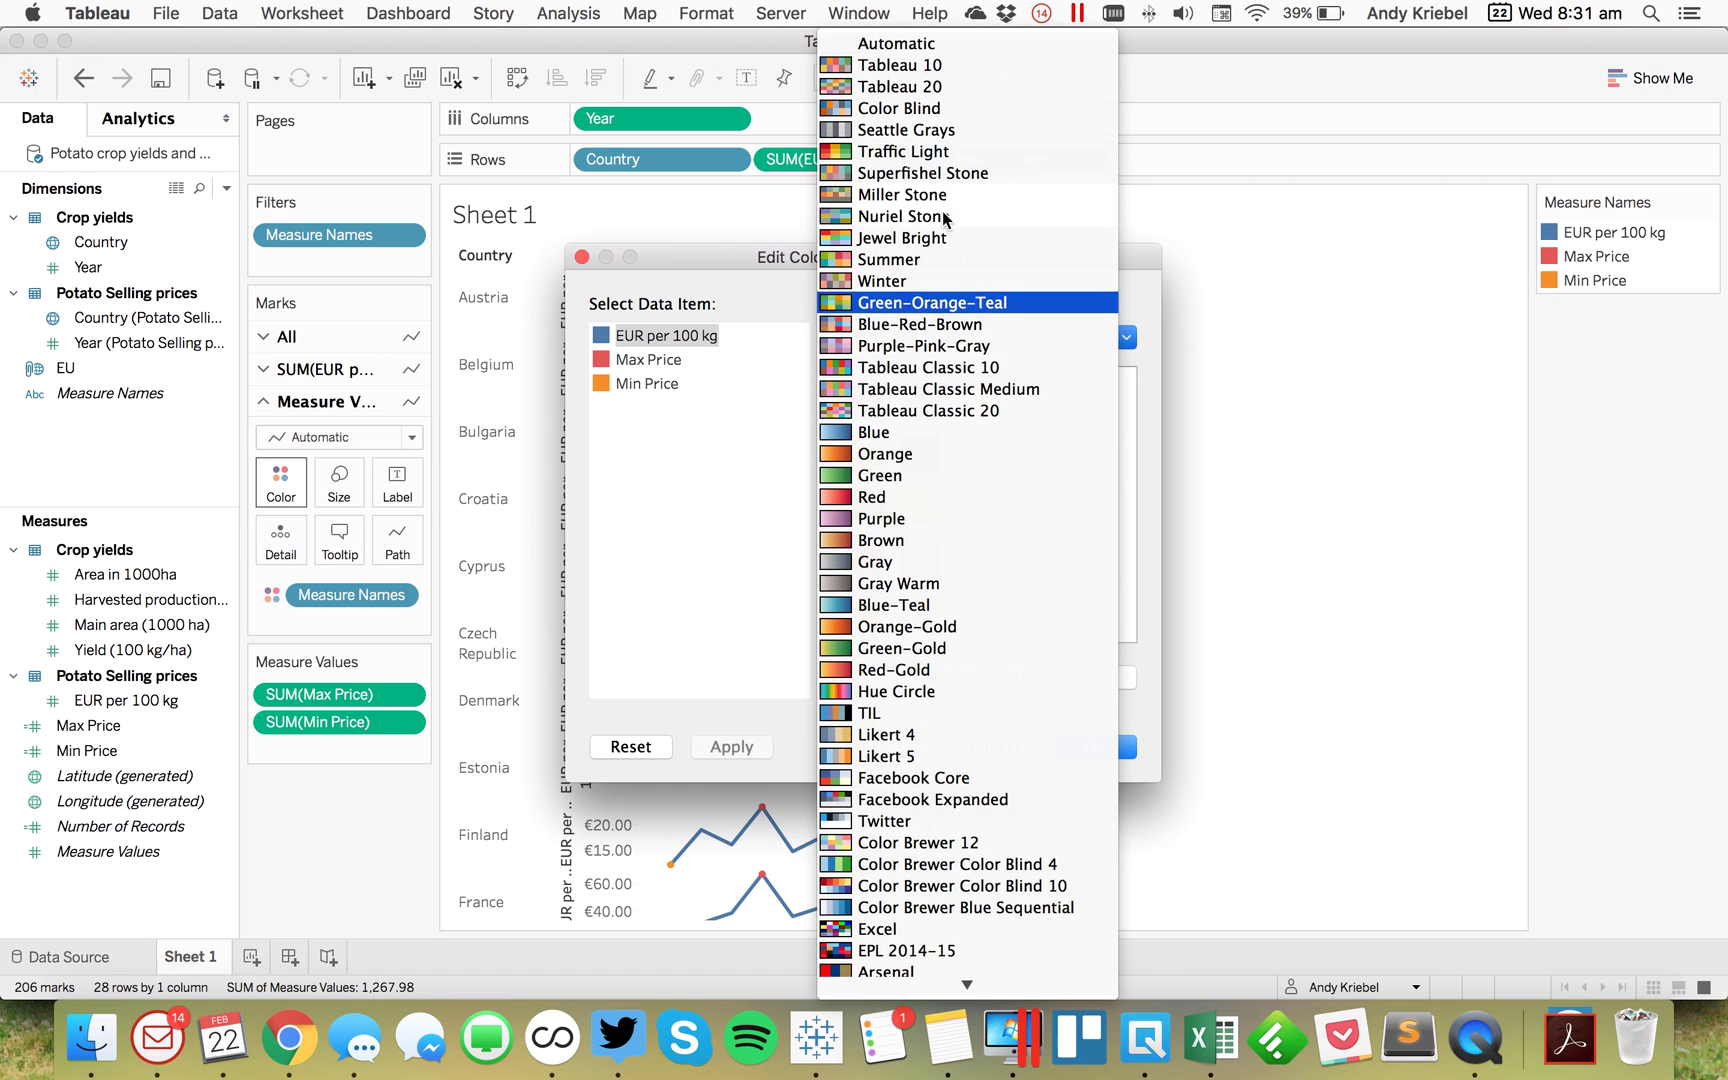
pyautogui.click(895, 130)
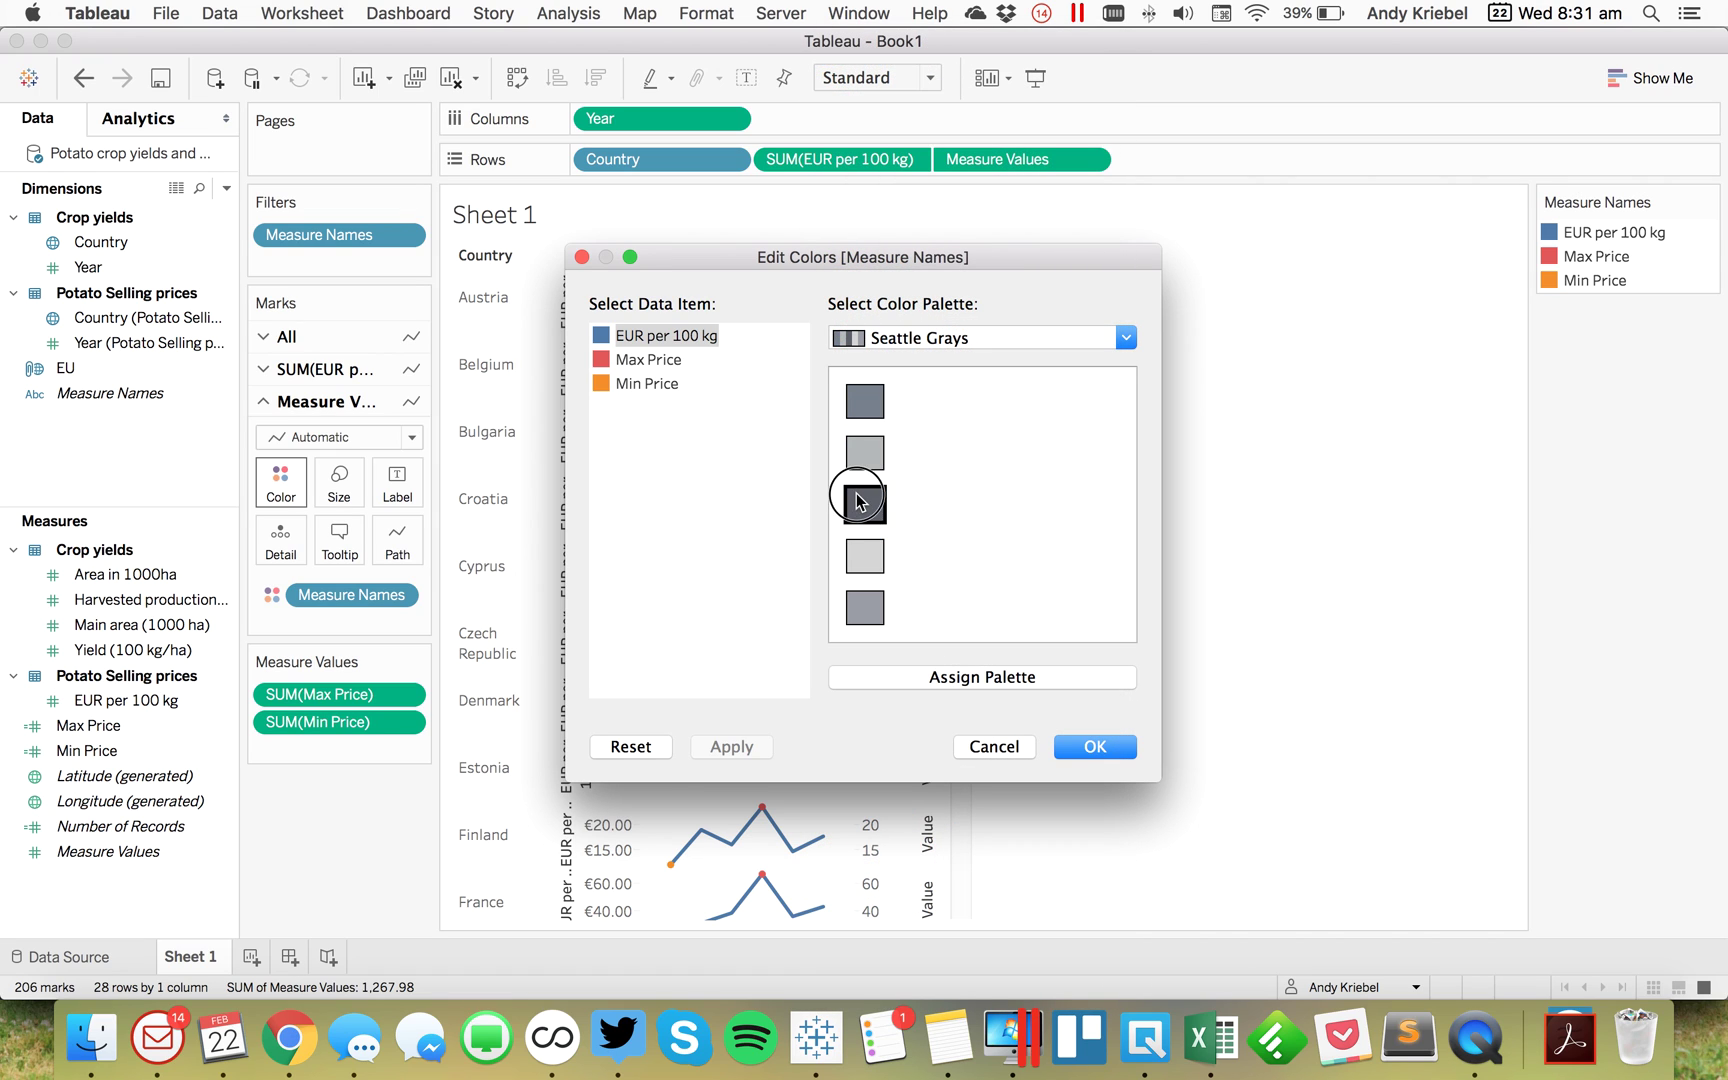
pyautogui.click(857, 500)
# Step: From the Automatic palette, colour Max Price blue and Min Price teal, then confirm
pyautogui.click(892, 338)
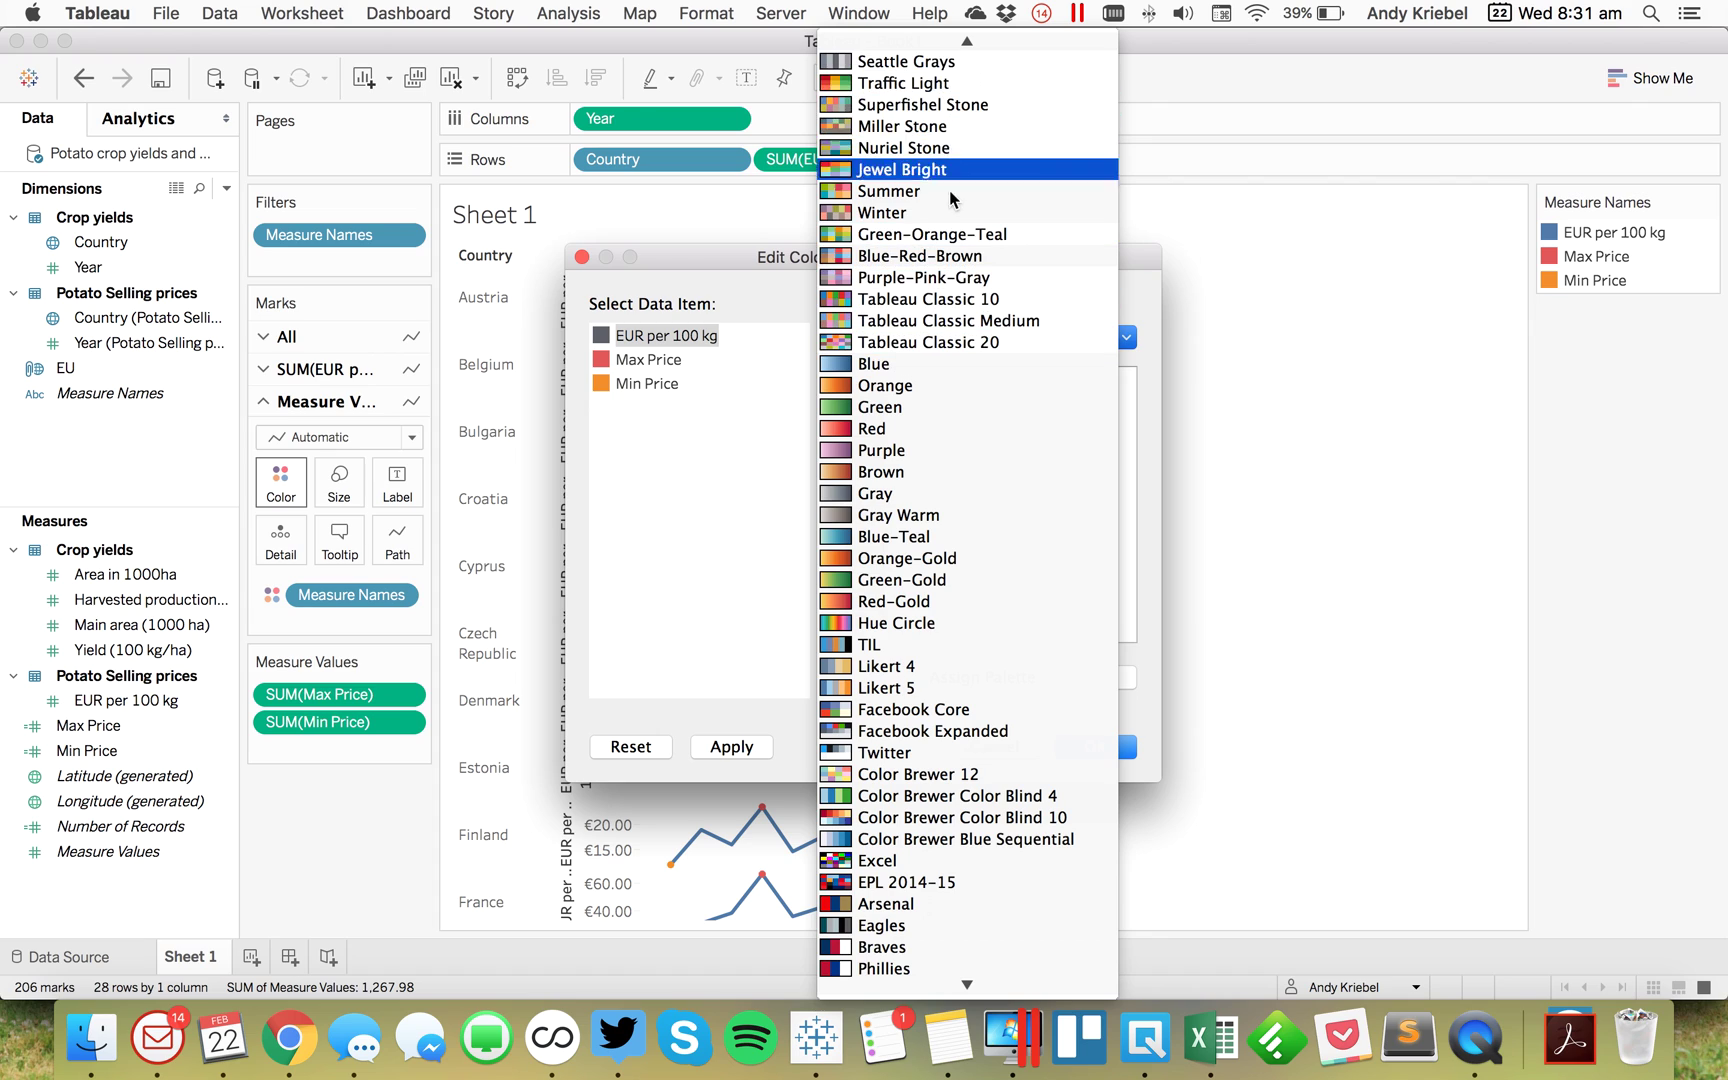
pyautogui.scroll(3, 940, 170)
pyautogui.click(903, 43)
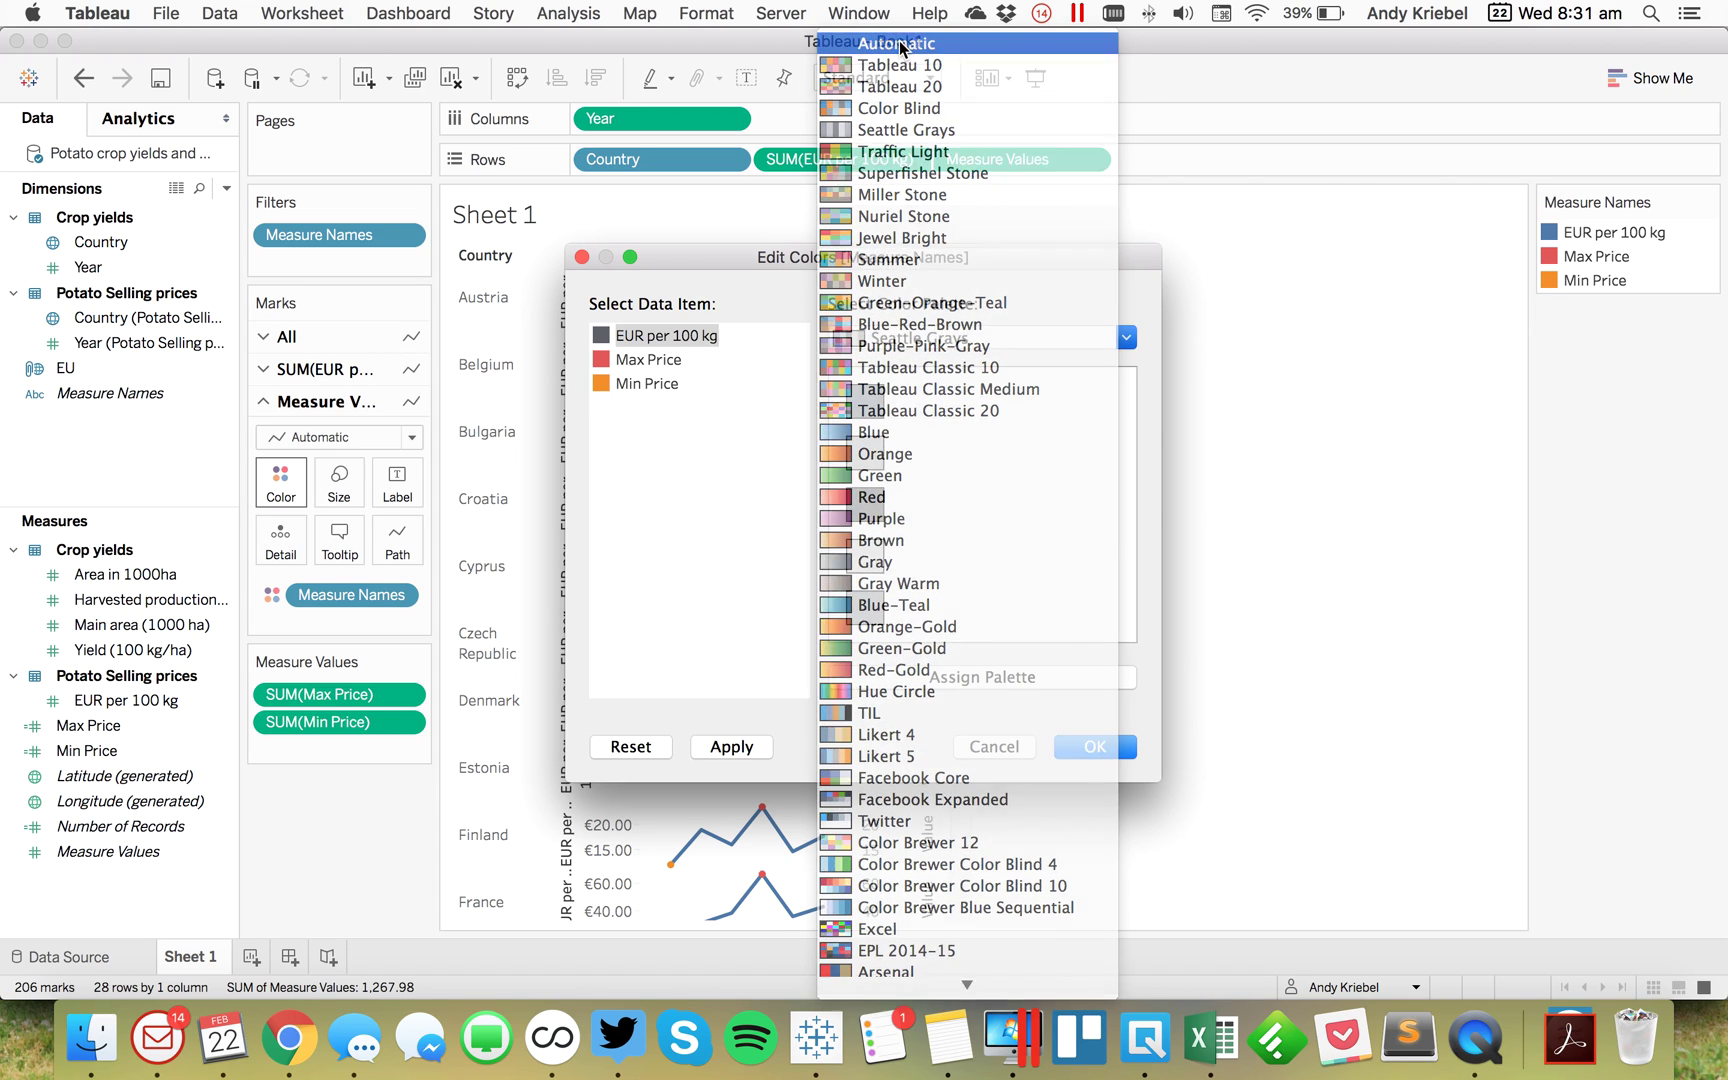
pyautogui.click(628, 362)
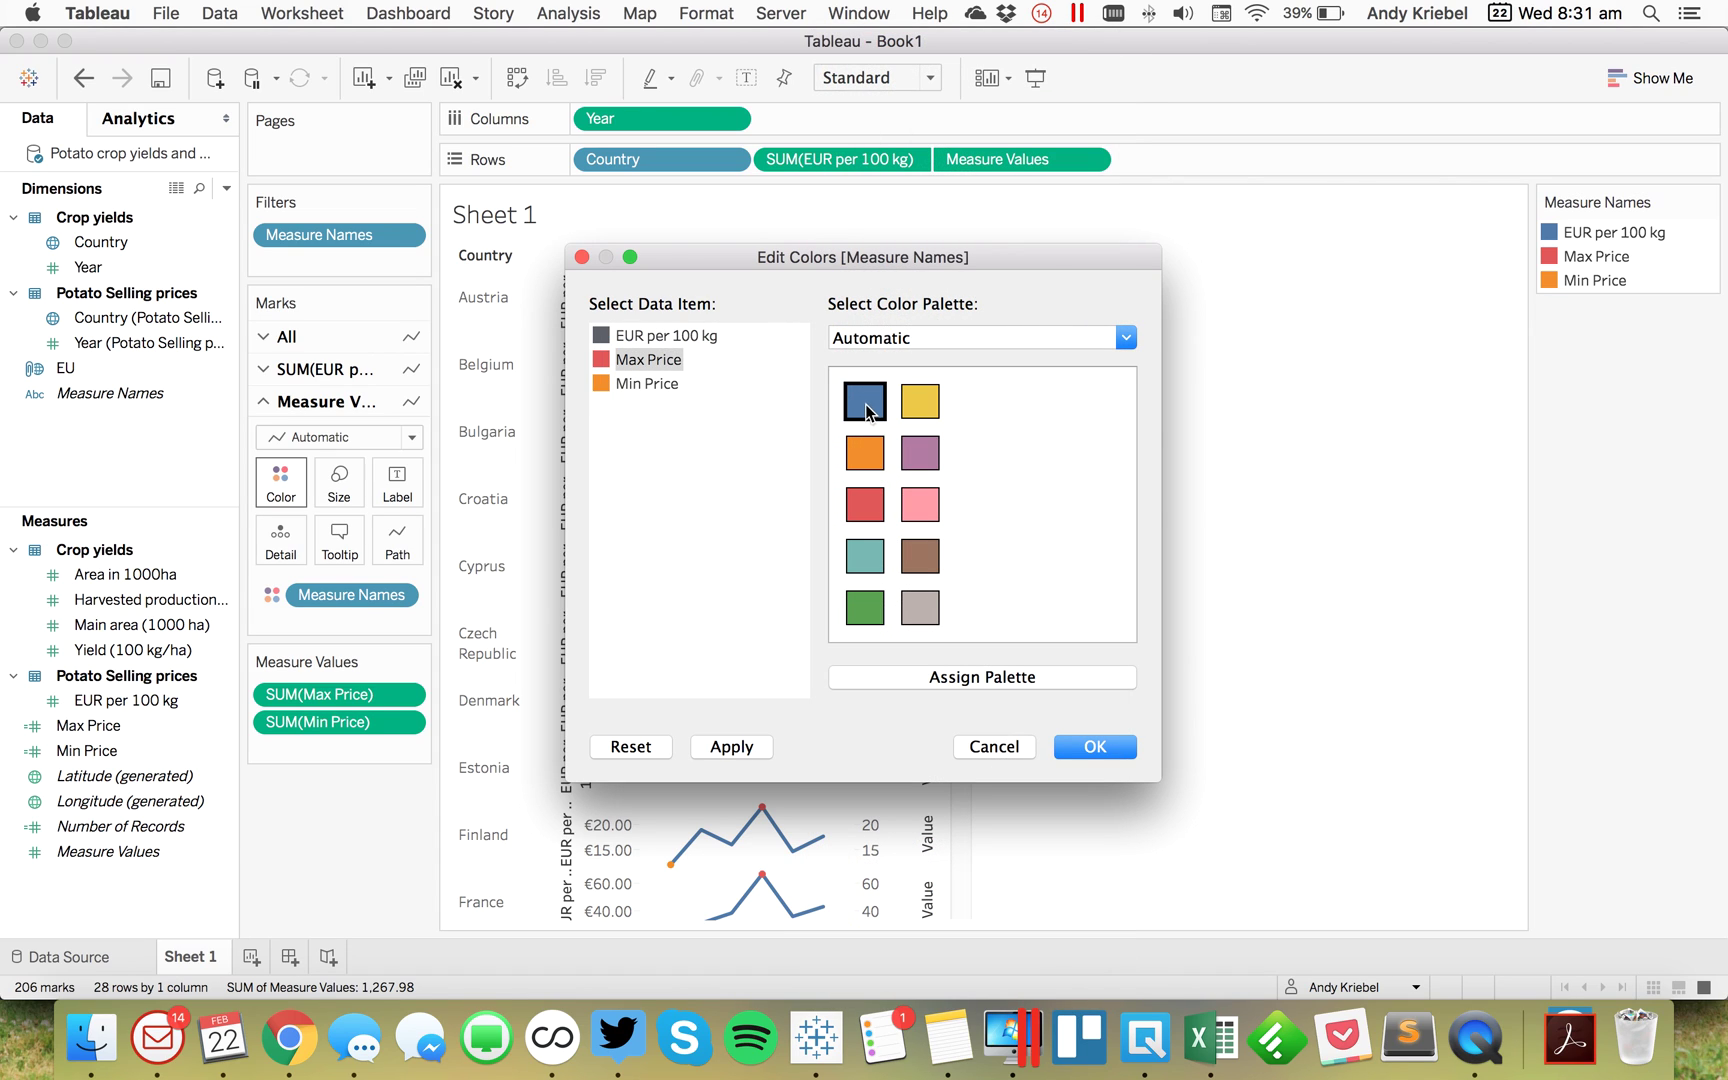
pyautogui.click(860, 548)
pyautogui.click(648, 383)
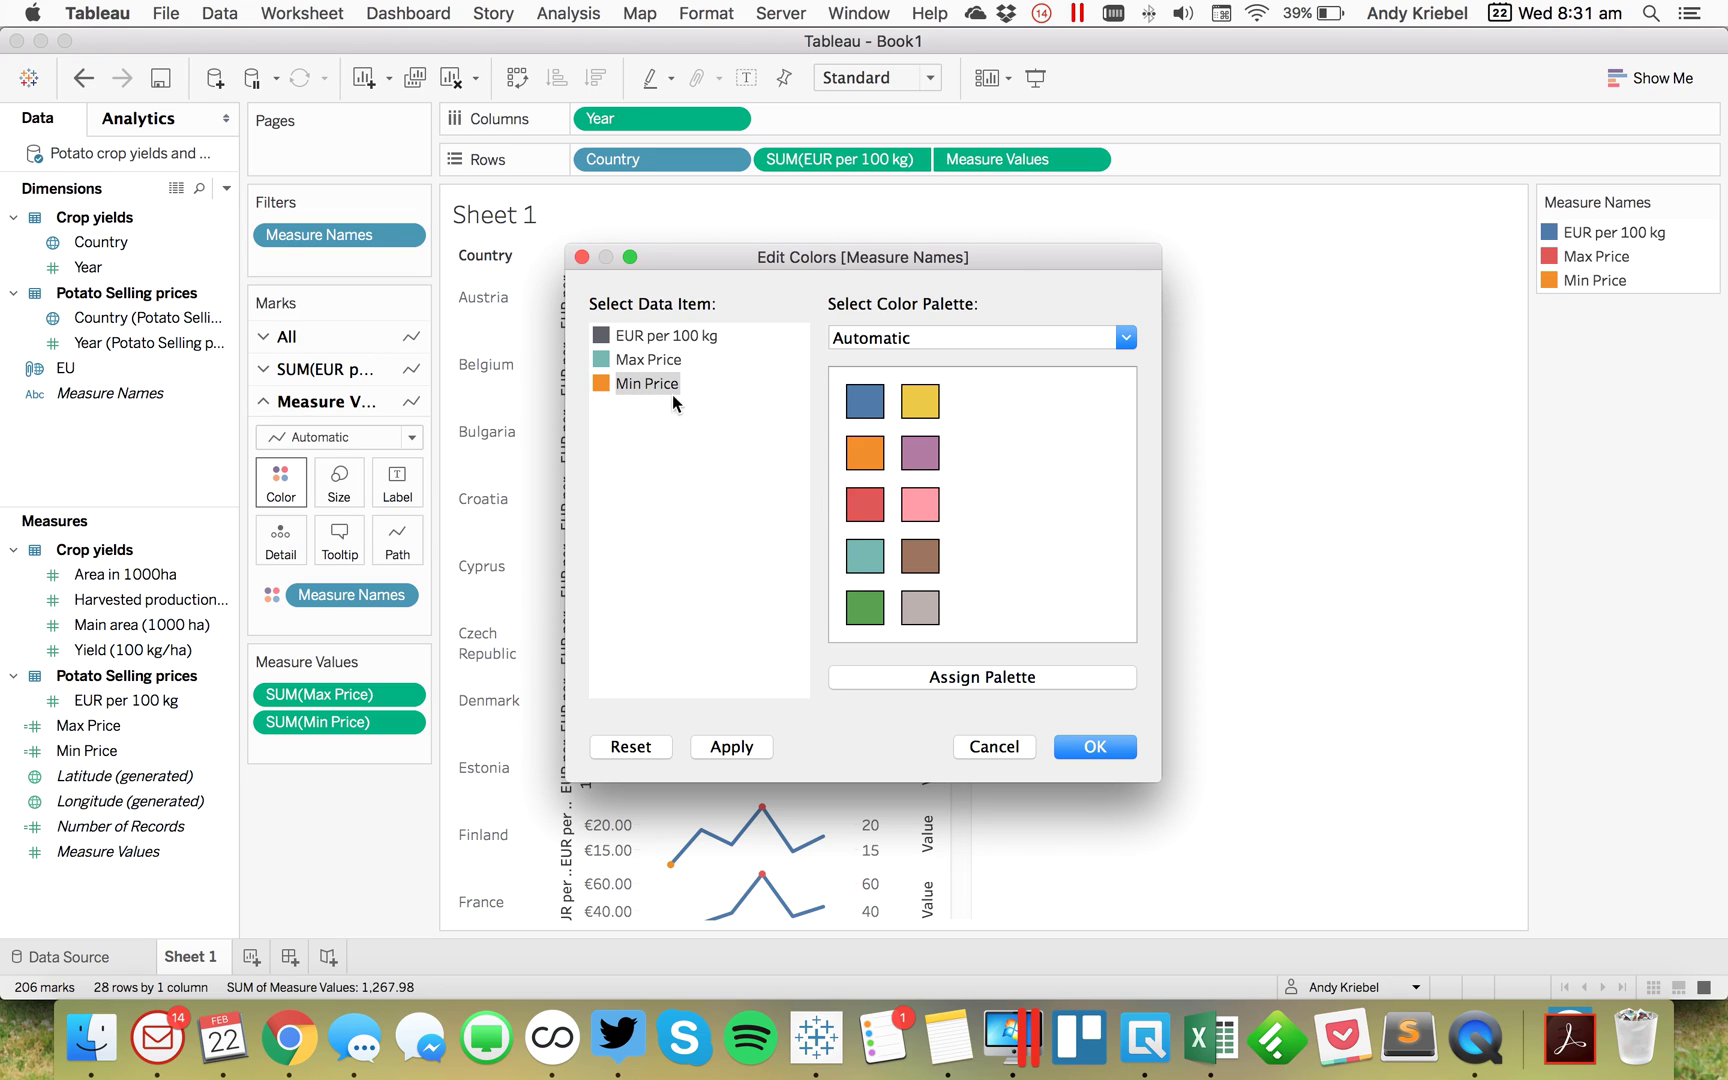
pyautogui.click(657, 360)
pyautogui.click(865, 401)
pyautogui.click(636, 392)
pyautogui.click(864, 555)
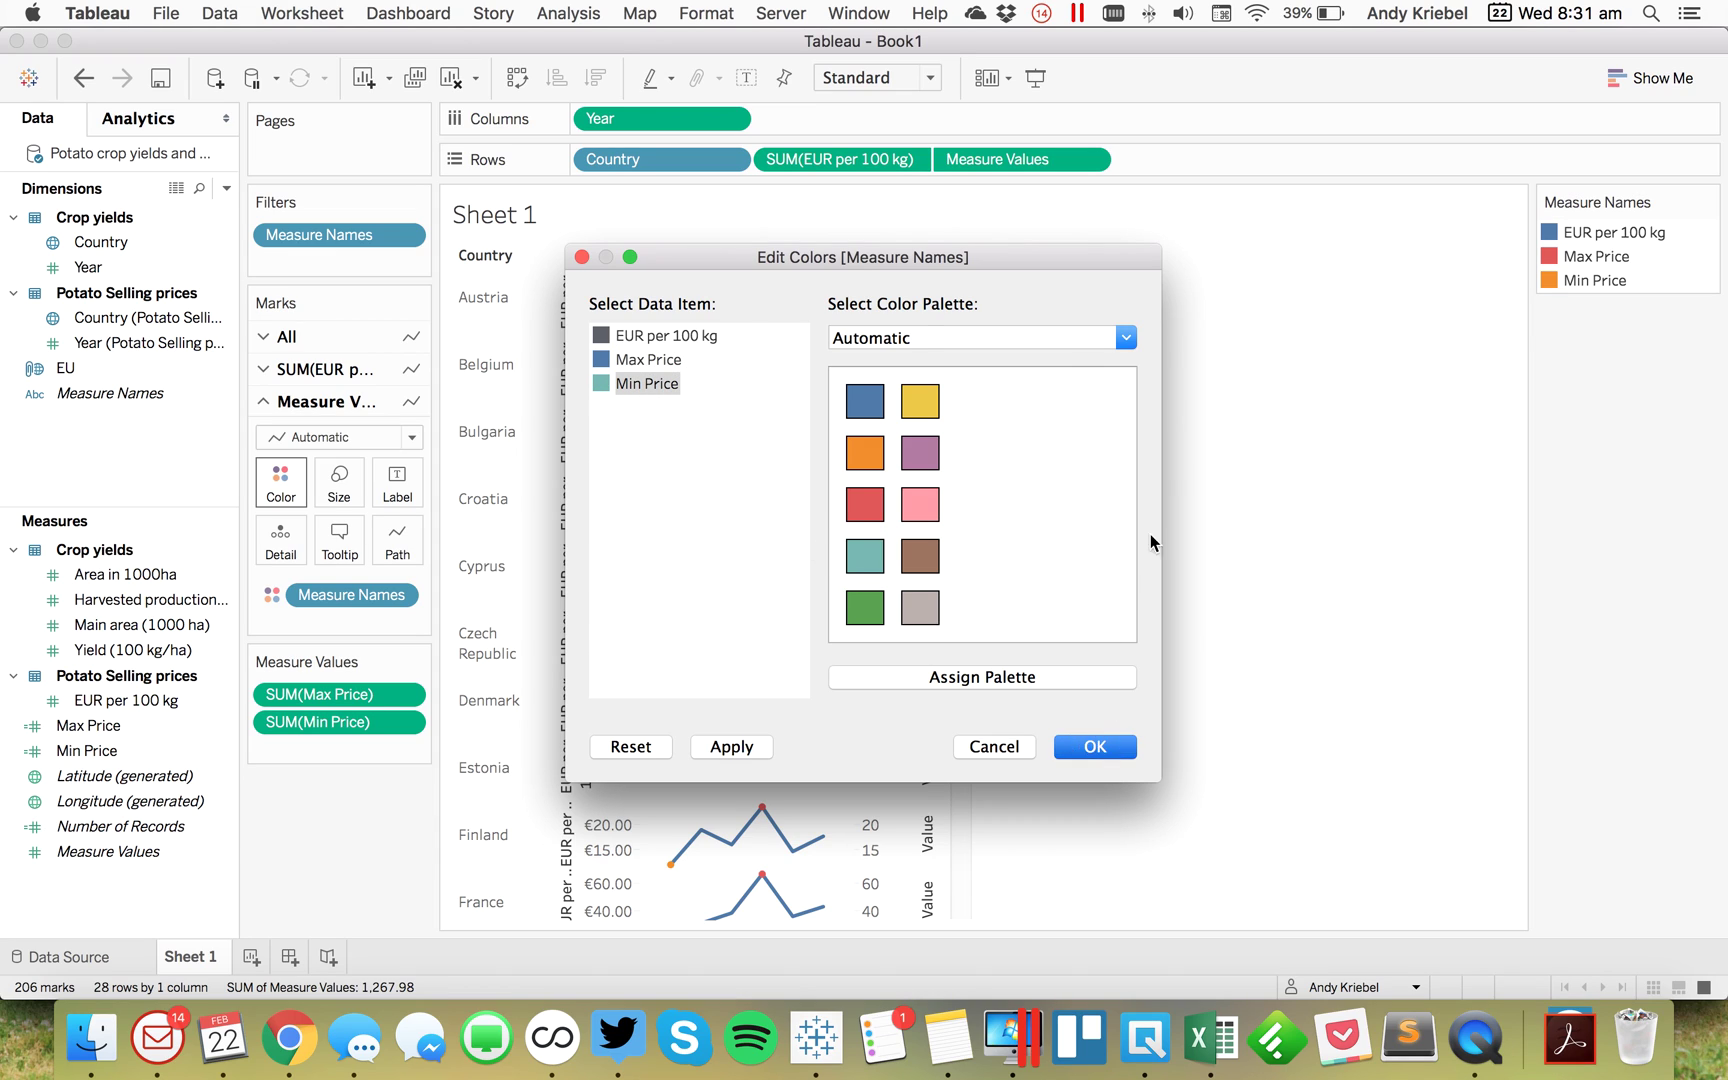
pyautogui.press('Return')
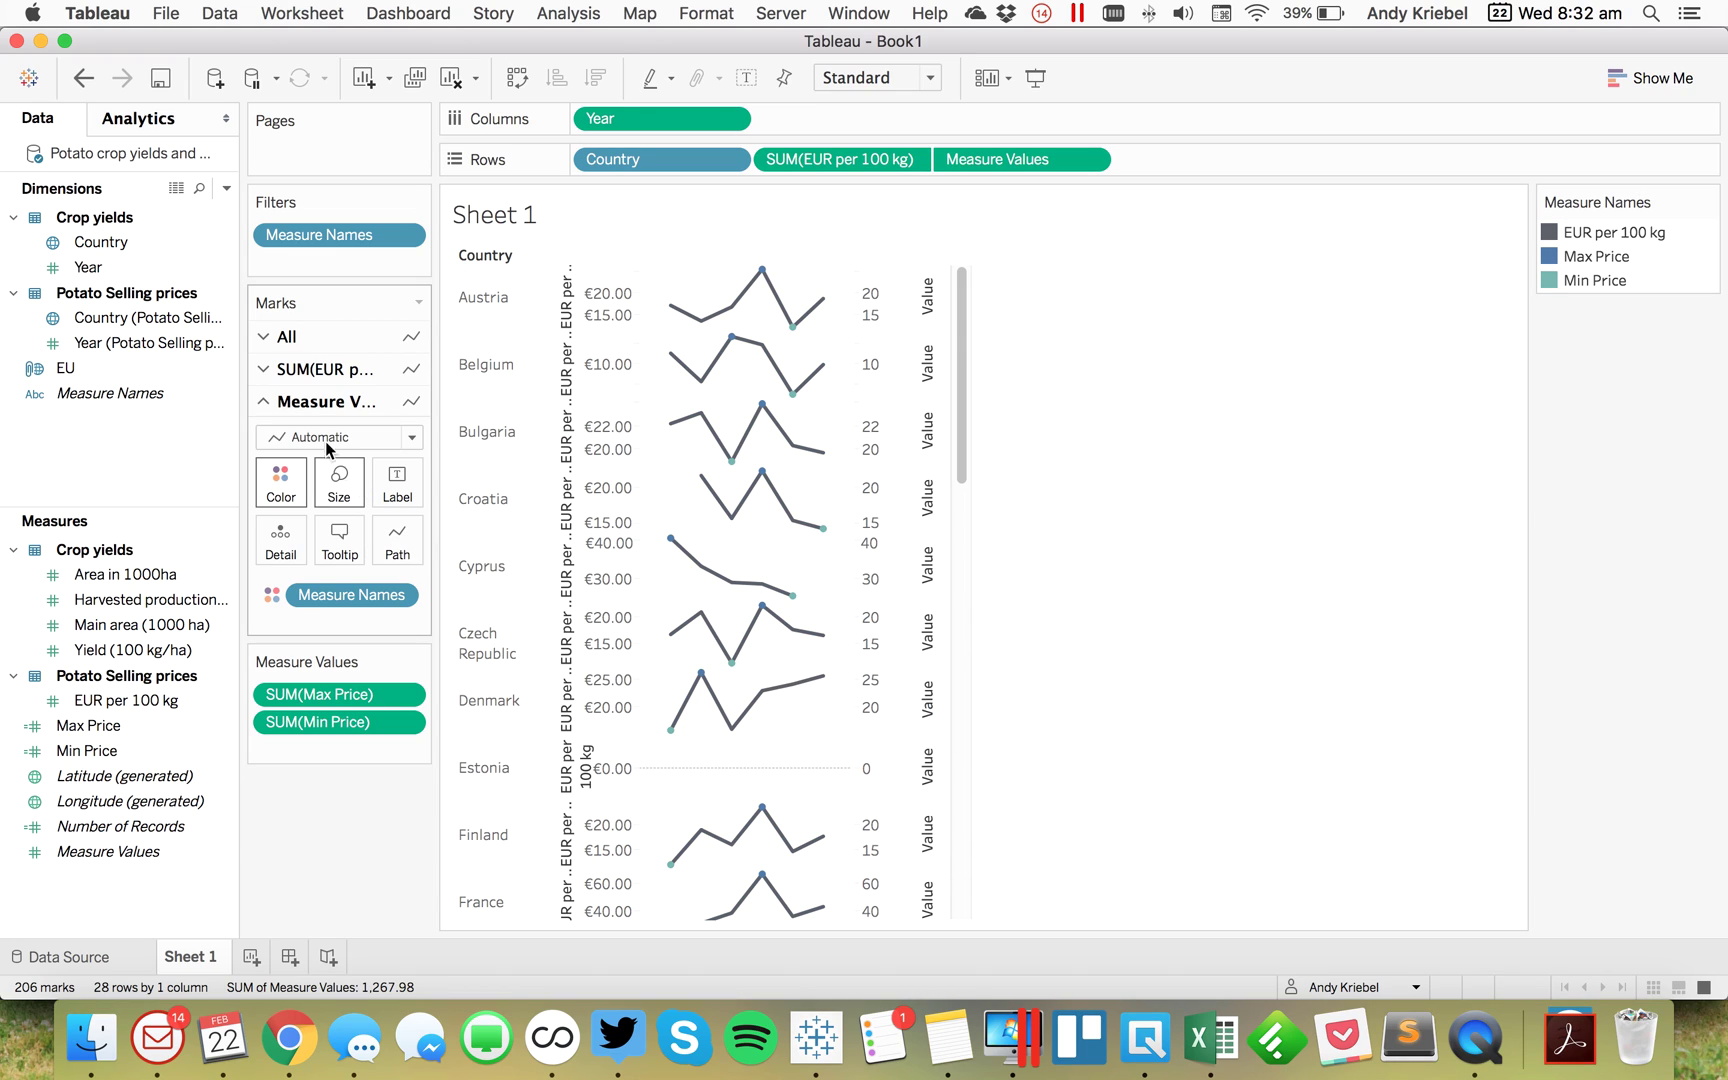
# Step: Reduce the size of the SUM(EUR per 100 kg) price lines to make them thinner
pyautogui.click(310, 370)
pyautogui.click(340, 448)
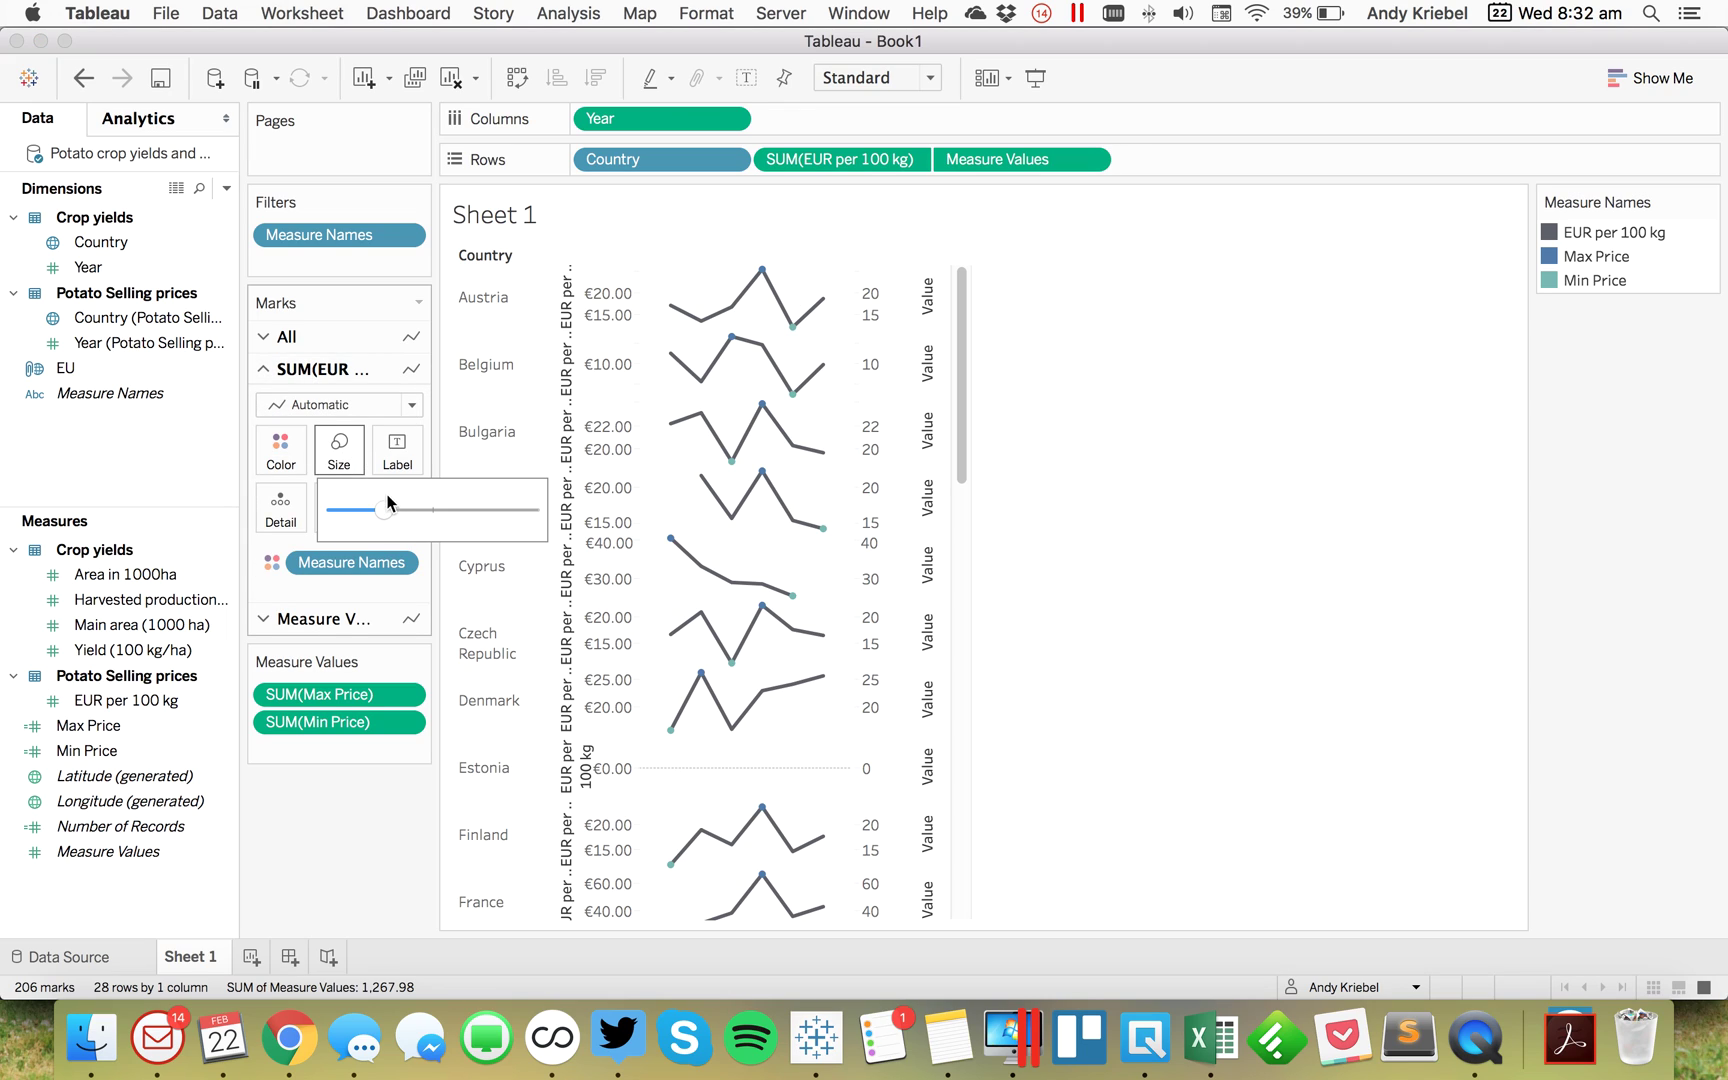
pyautogui.moveTo(385, 510); pyautogui.dragTo(344, 514)
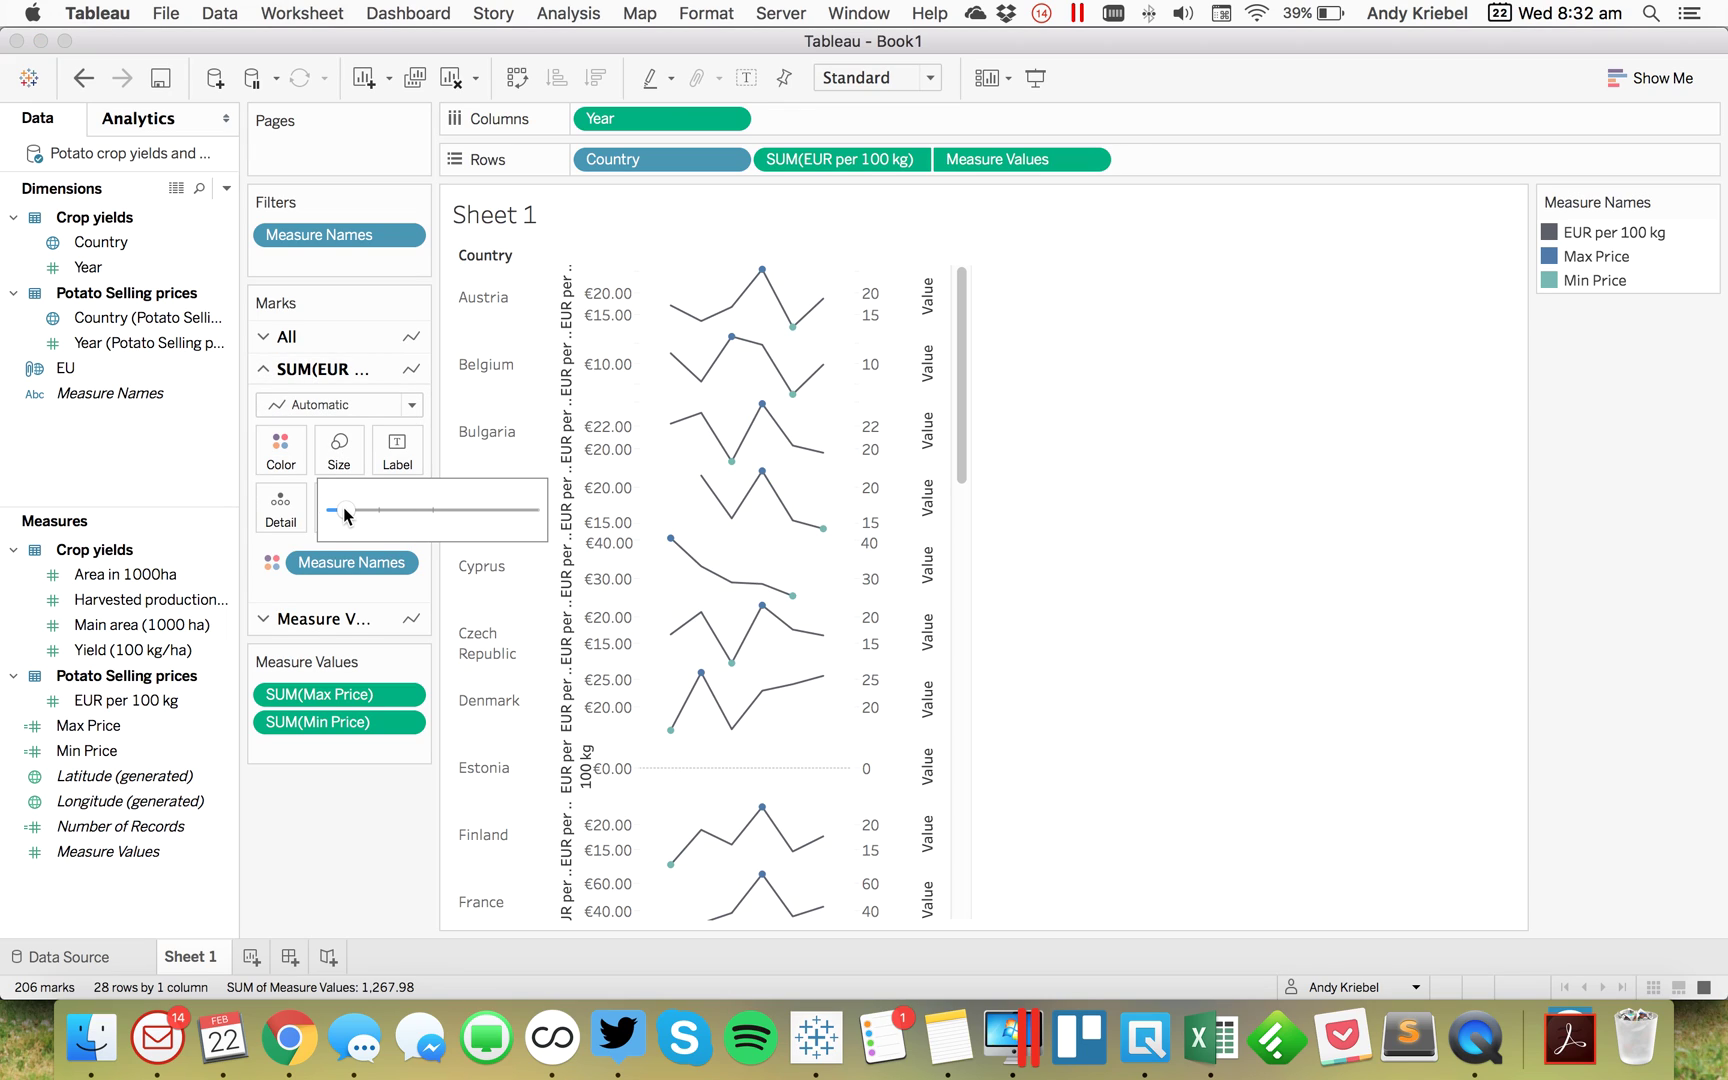
# Step: Set the Max and Min Price marks to Circle and shrink them to small dots
pyautogui.click(335, 619)
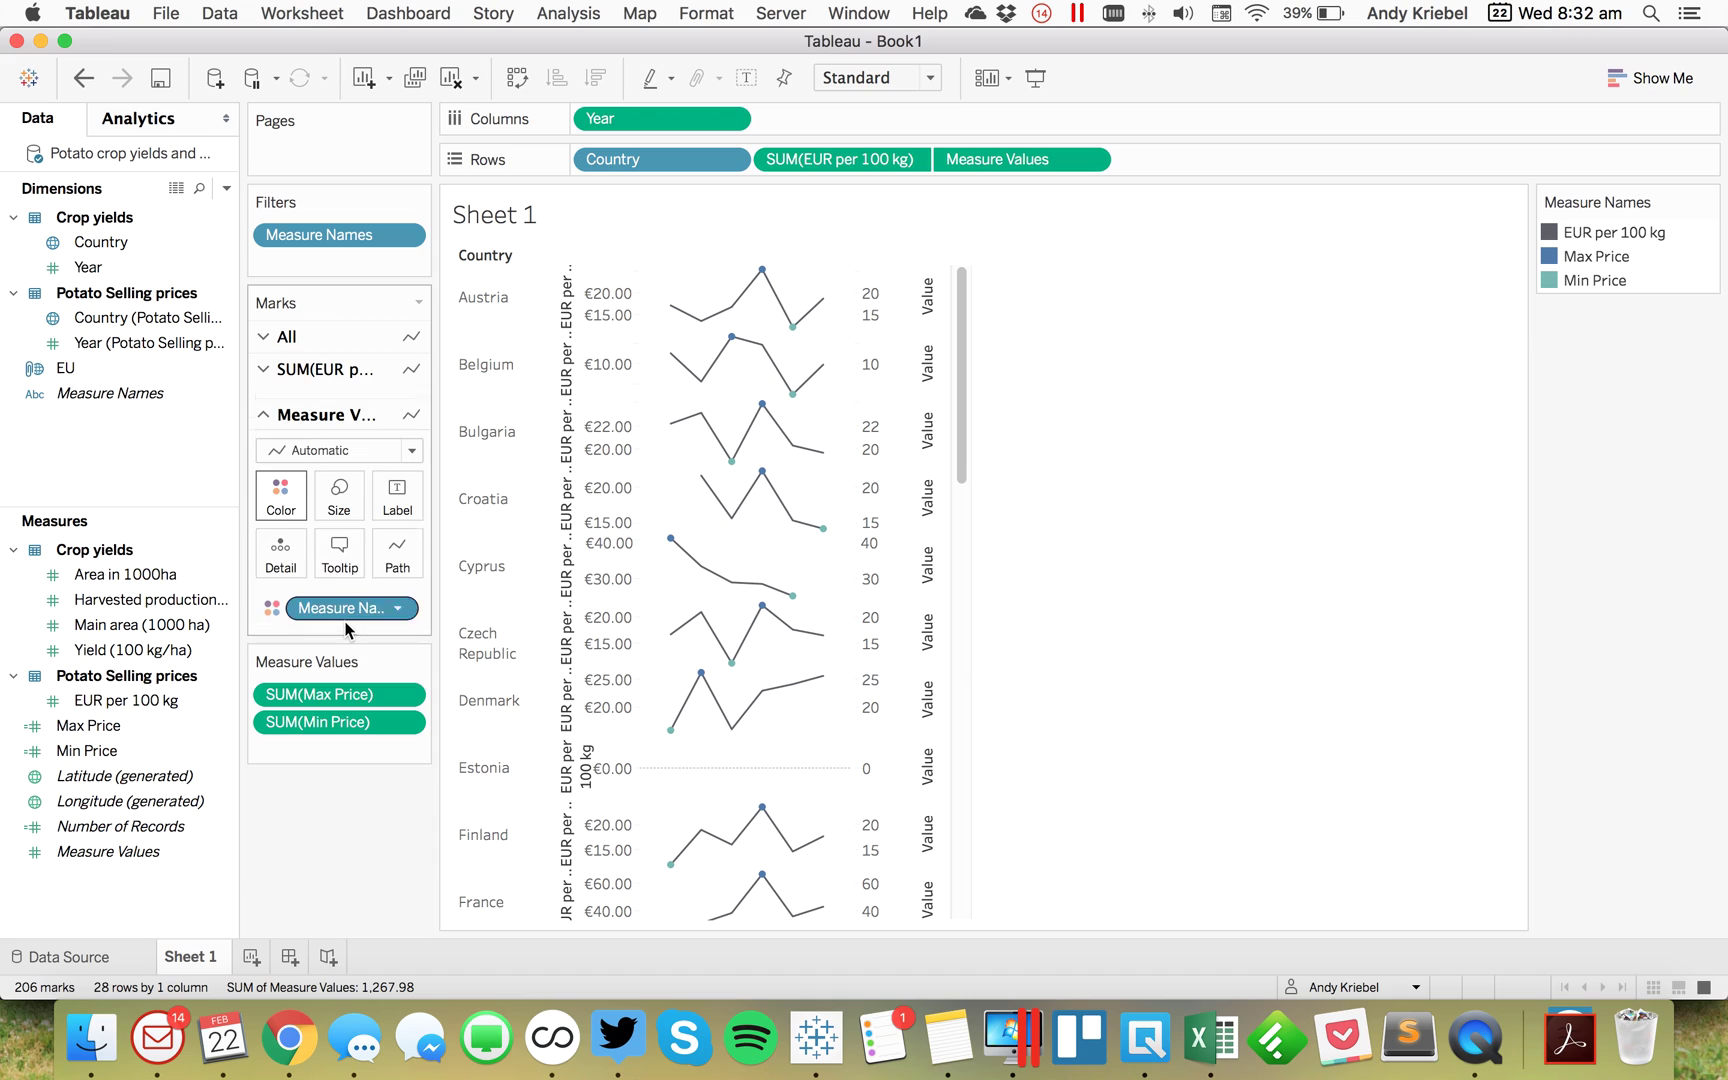
pyautogui.click(343, 440)
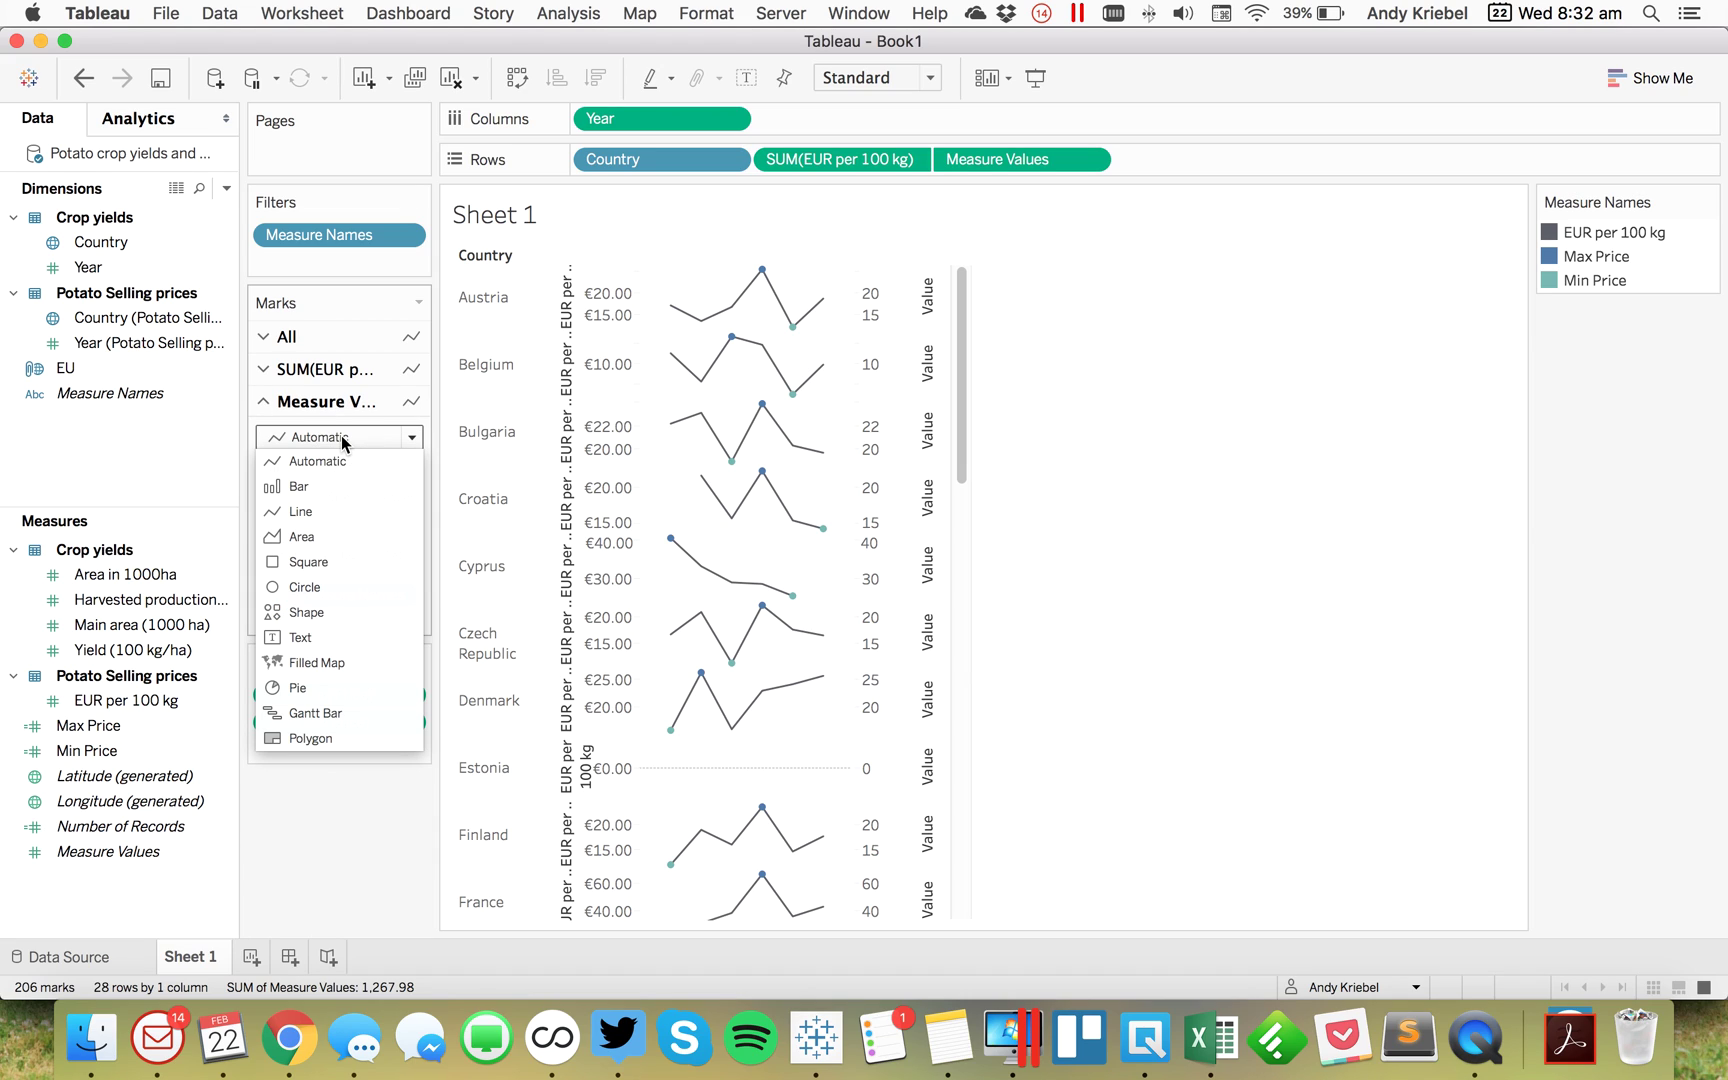
pyautogui.click(323, 590)
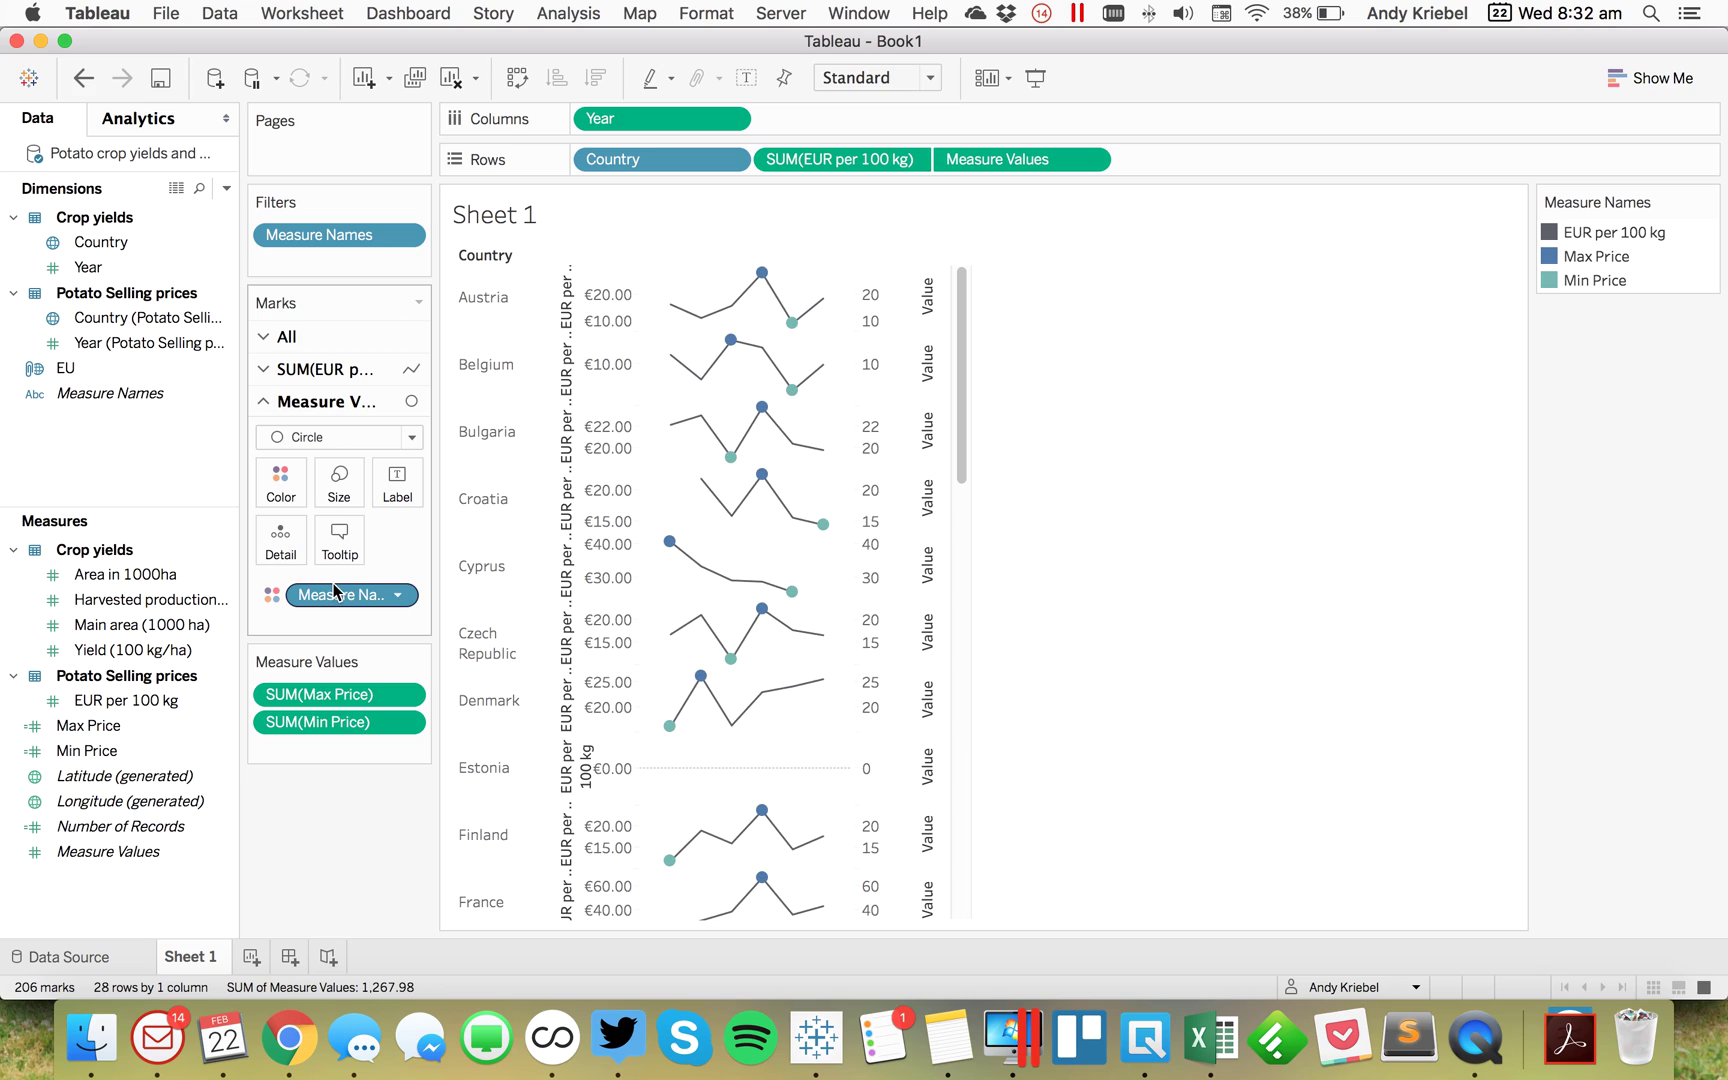
pyautogui.click(339, 484)
pyautogui.moveTo(384, 541)
pyautogui.mouseDown()
pyautogui.moveTo(350, 541)
pyautogui.moveTo(370, 545)
pyautogui.mouseUp()
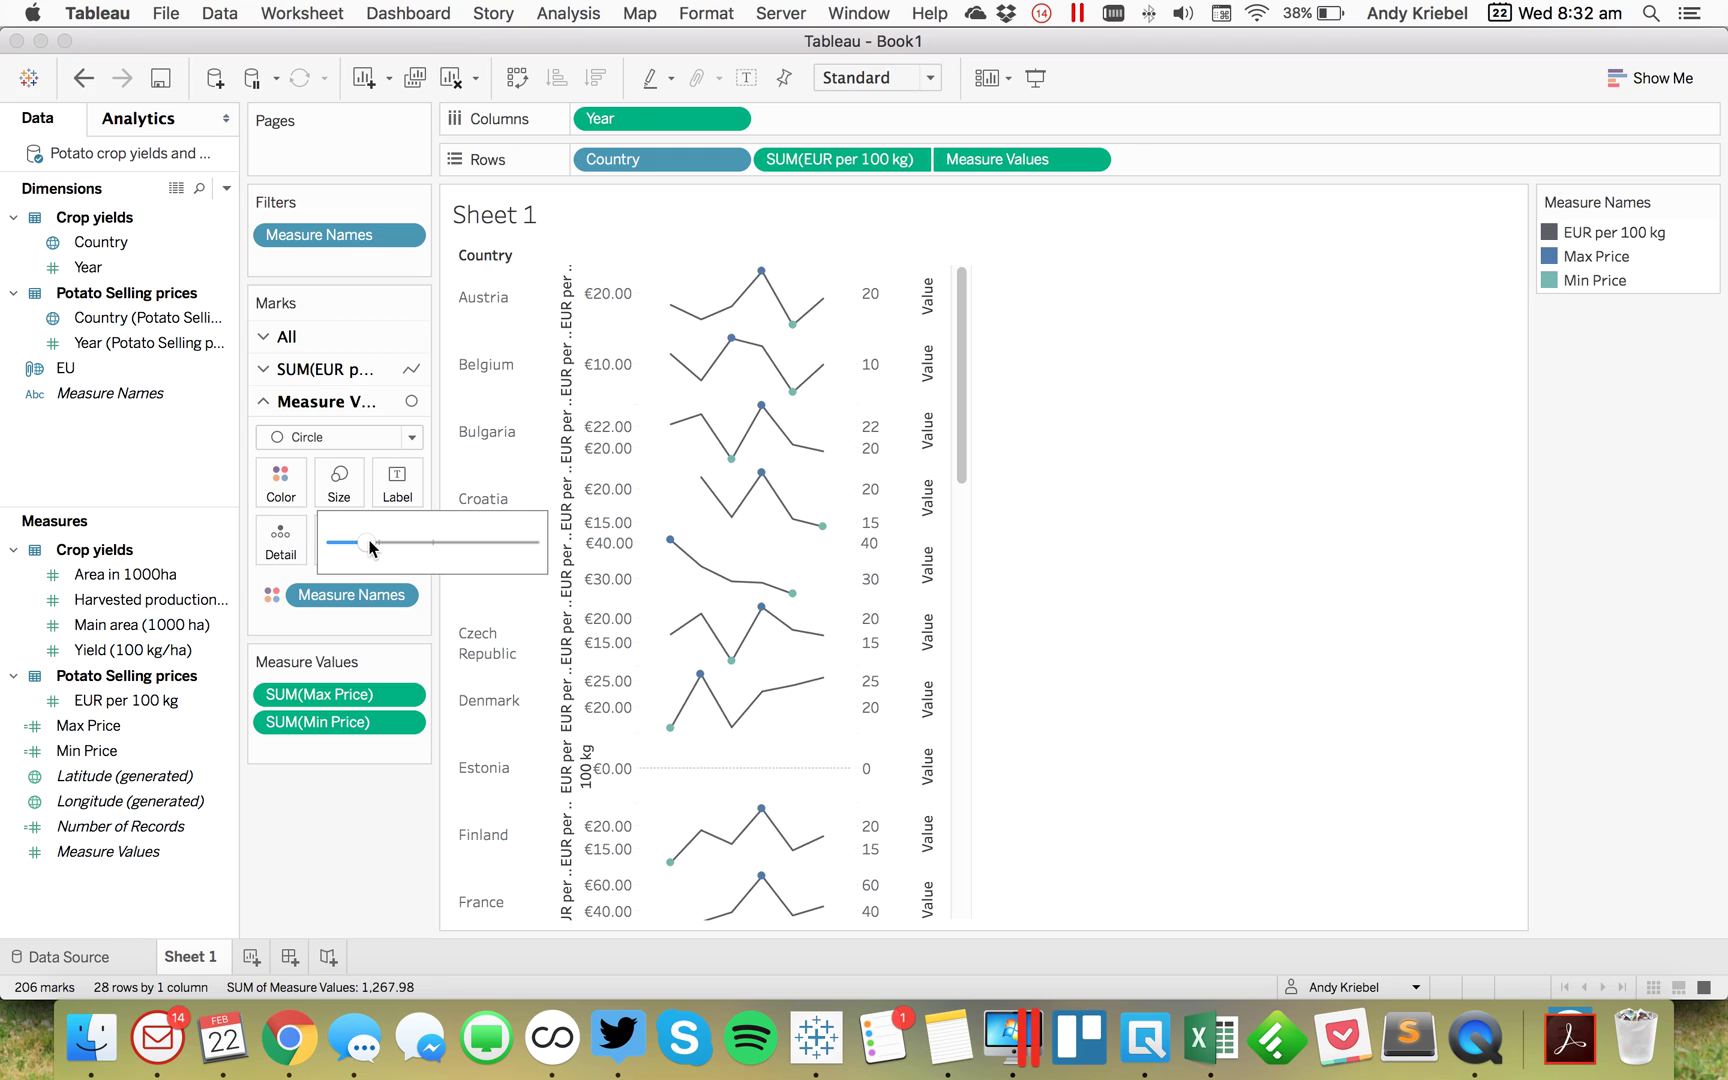
pyautogui.click(335, 842)
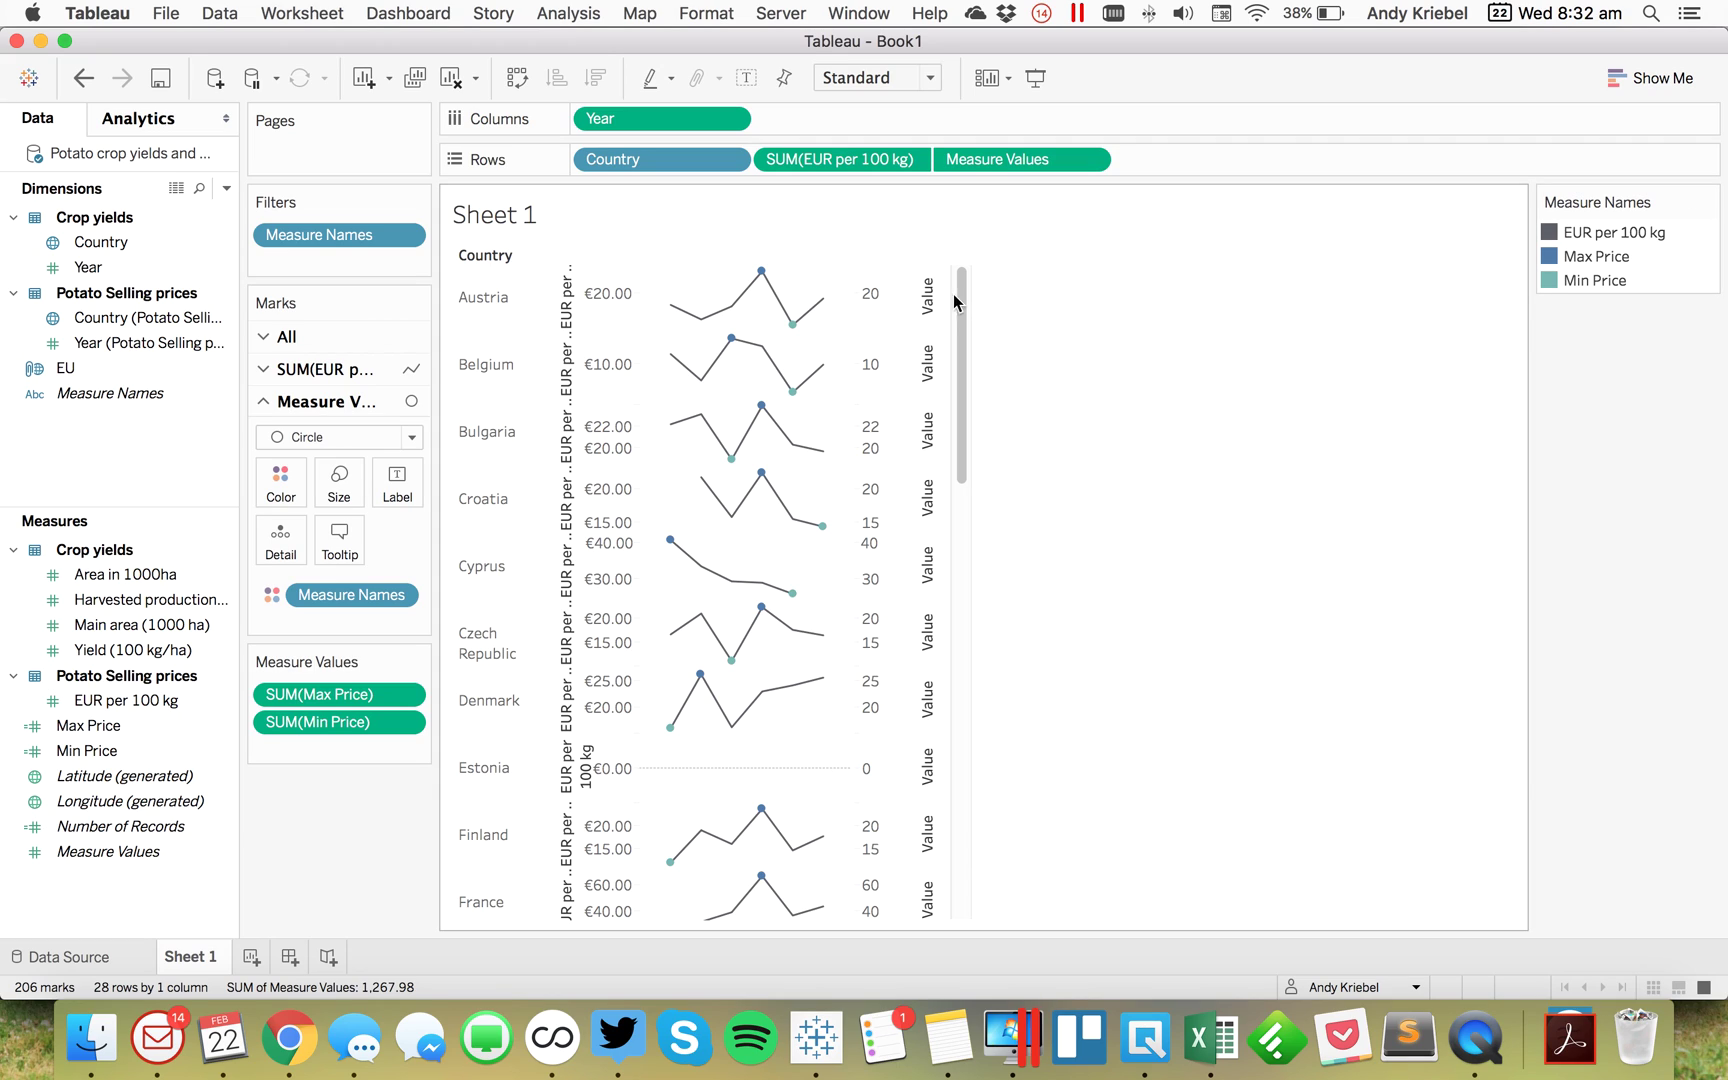
# Step: Using the Potatoes palette, colour Max Price salmon red and Min Price yellow
pyautogui.click(1668, 264)
pyautogui.doubleClick(1590, 257)
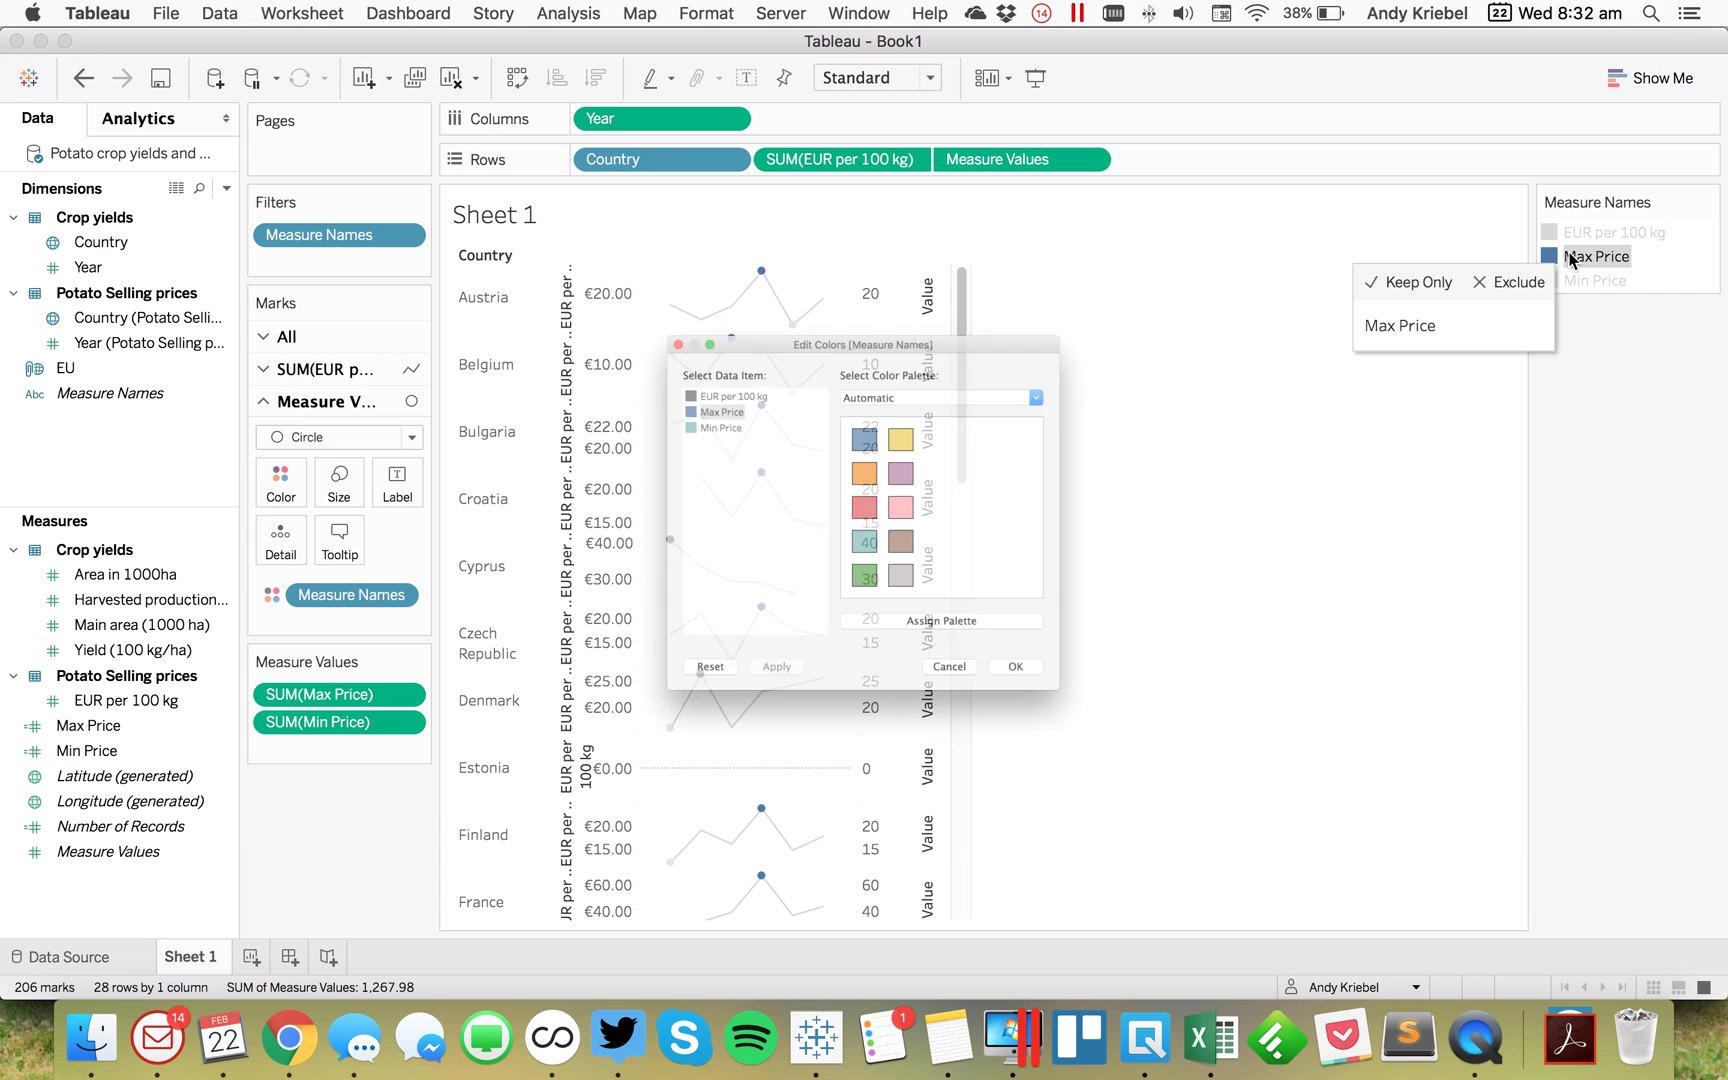
pyautogui.click(862, 336)
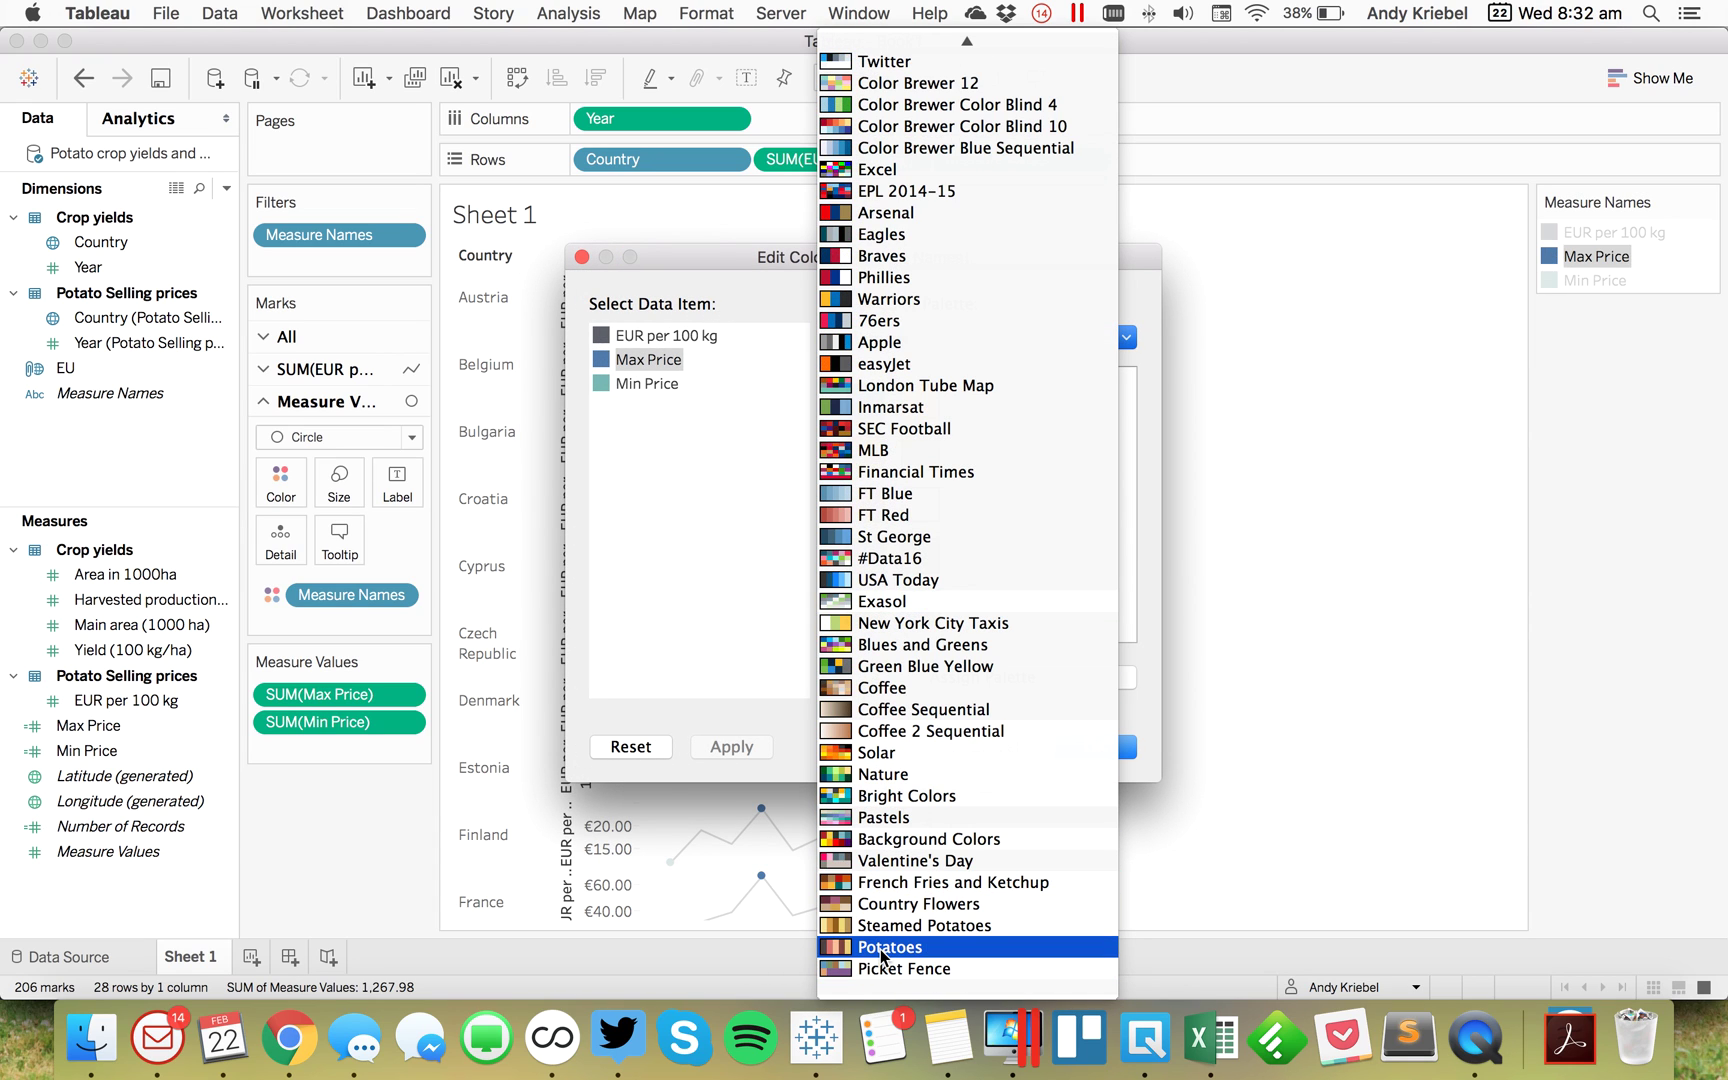
pyautogui.click(883, 950)
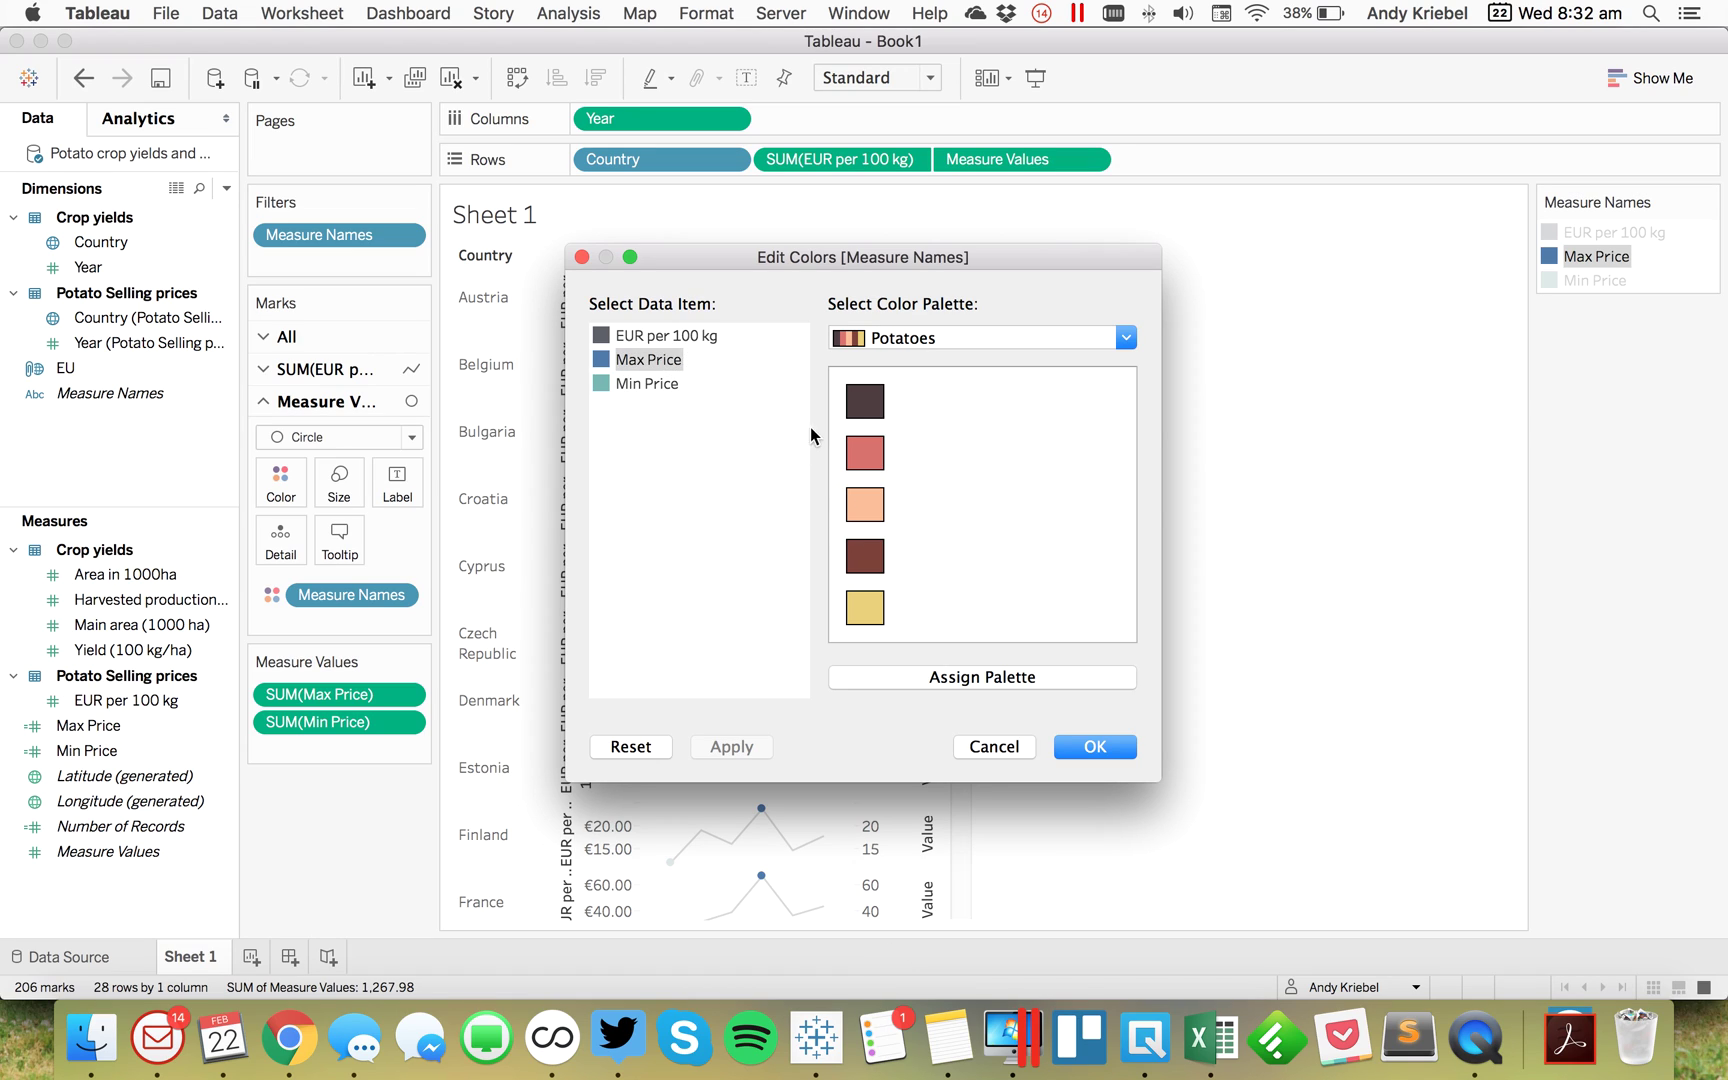
pyautogui.click(864, 452)
pyautogui.click(647, 382)
pyautogui.click(862, 607)
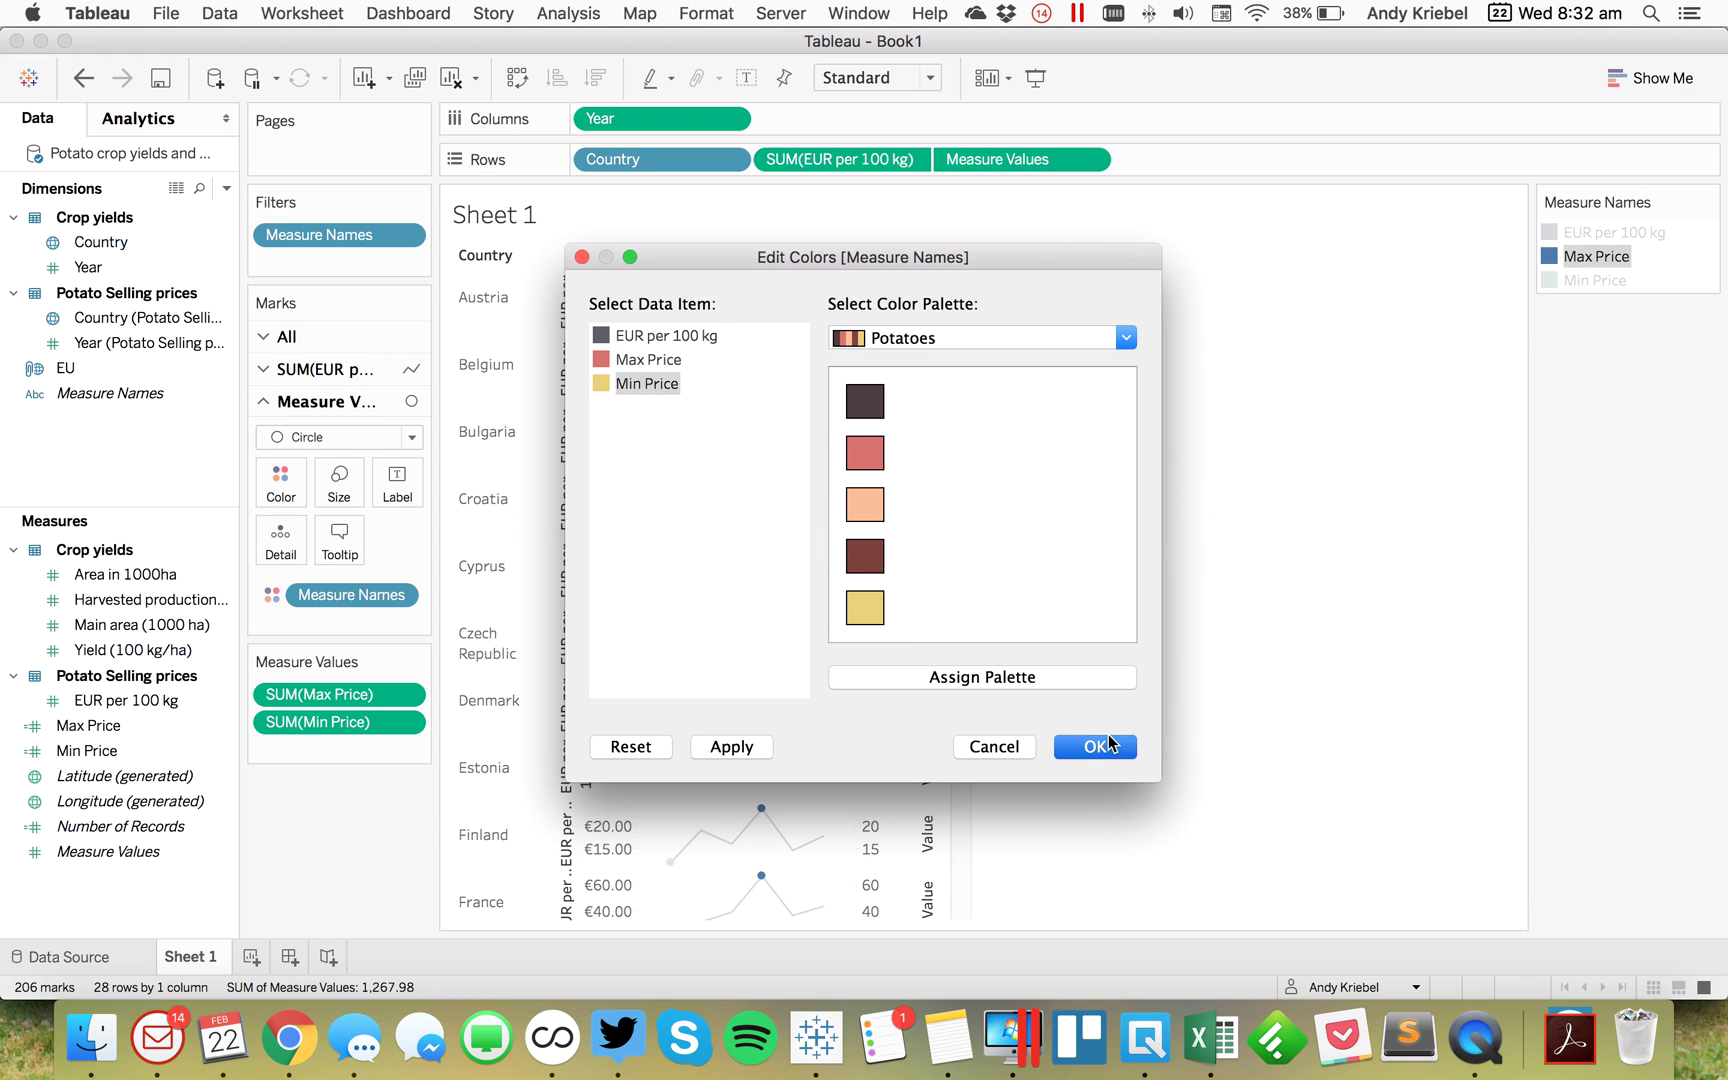
pyautogui.click(1105, 746)
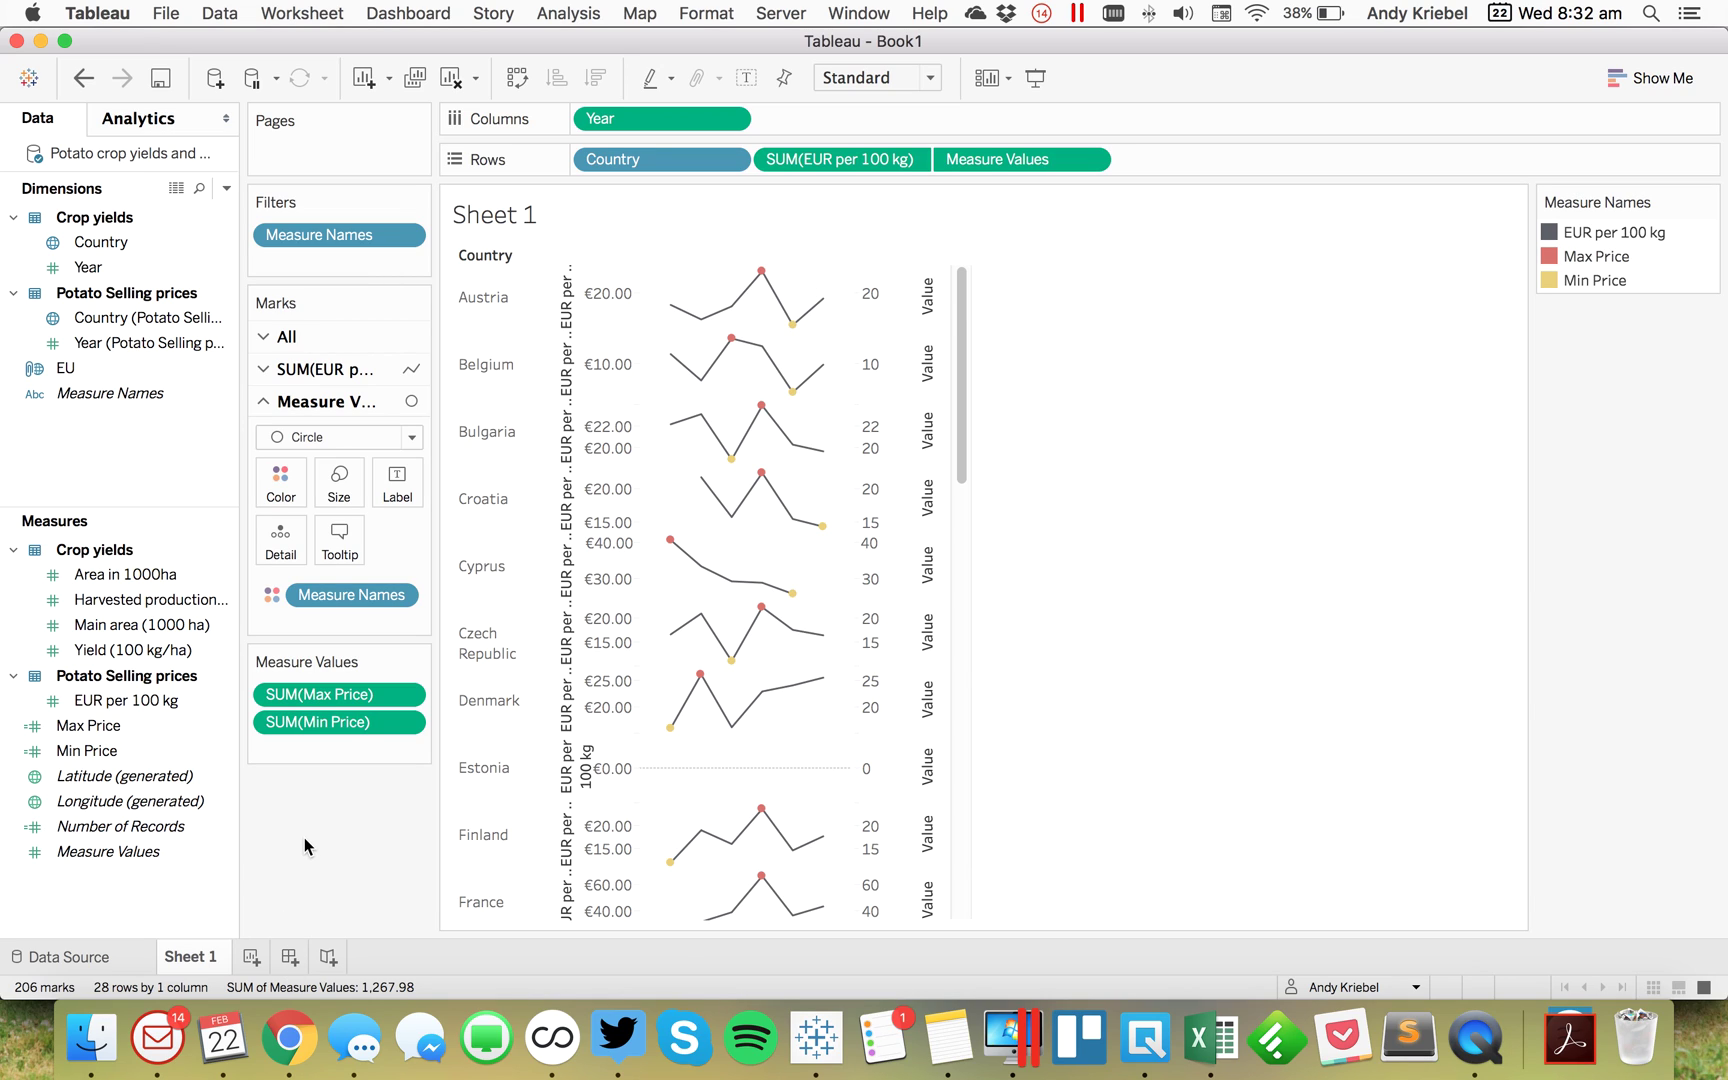
# Step: Hide the headers of both the left price axis and the right-hand Value axis
pyautogui.rightClick(905, 297)
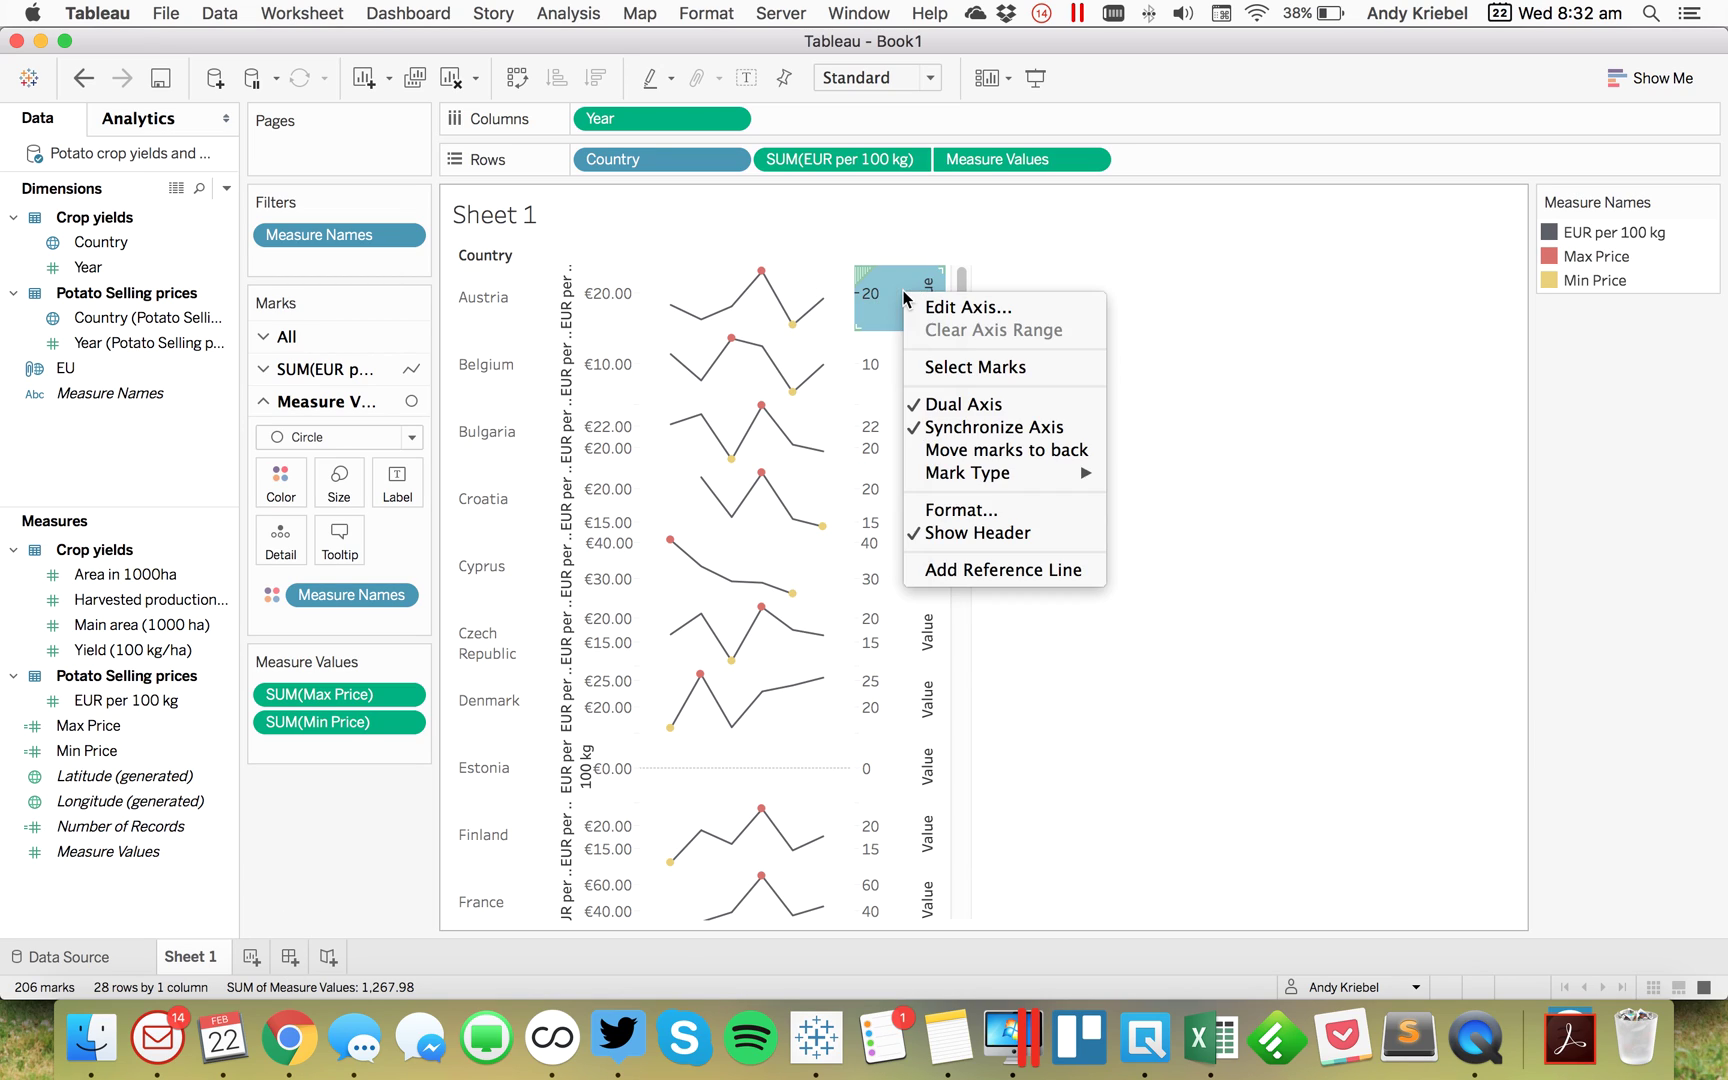
pyautogui.click(963, 404)
pyautogui.rightClick(603, 303)
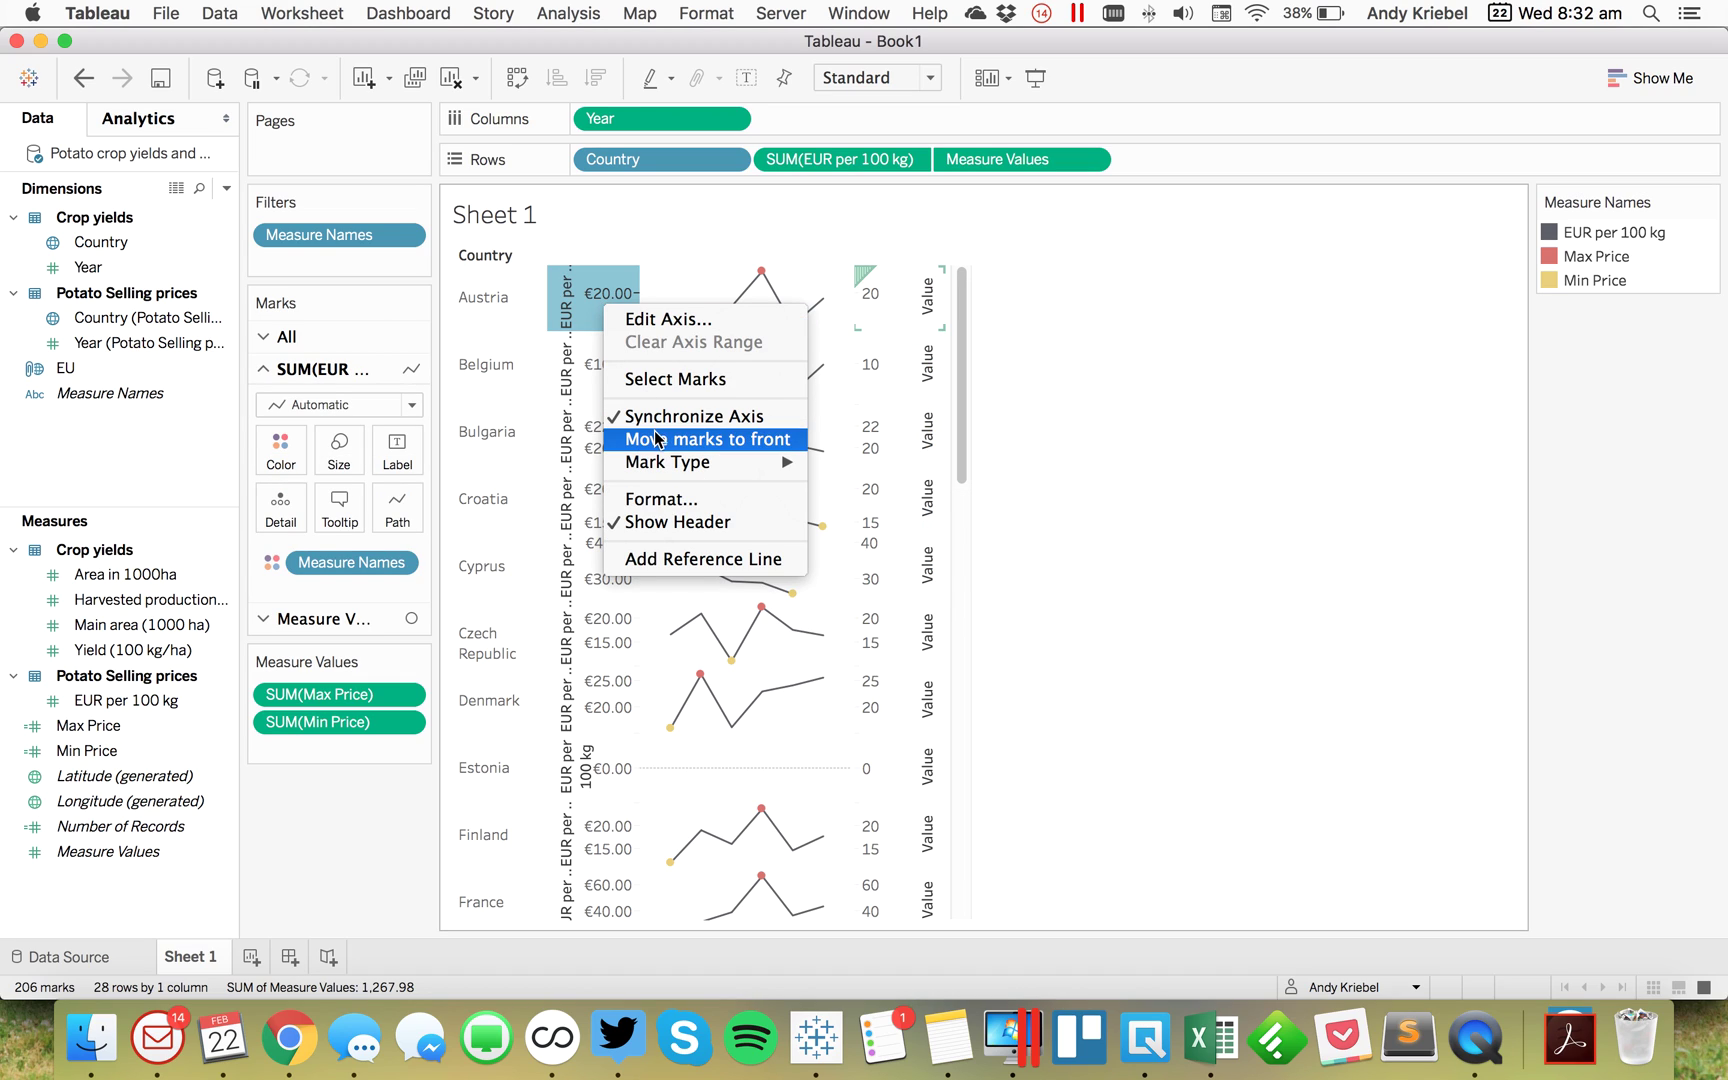
pyautogui.click(663, 520)
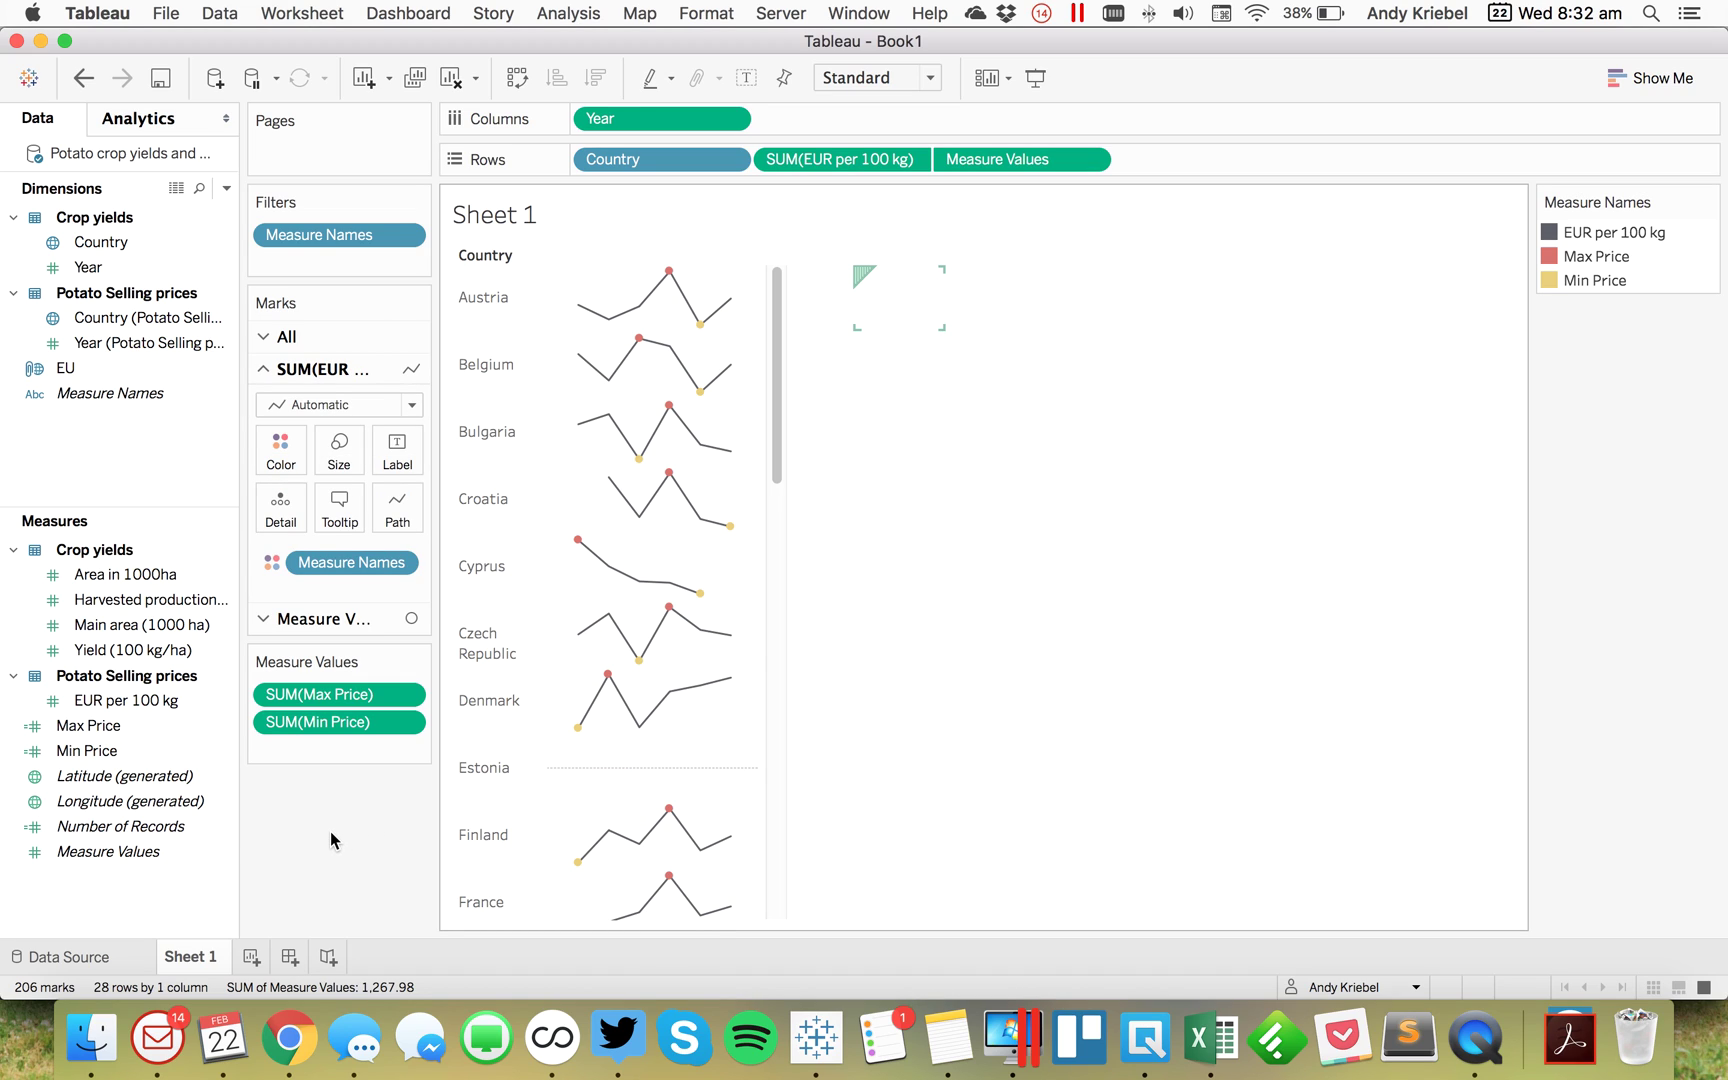
# Step: Hide the Country field label above the rows
pyautogui.rightClick(488, 255)
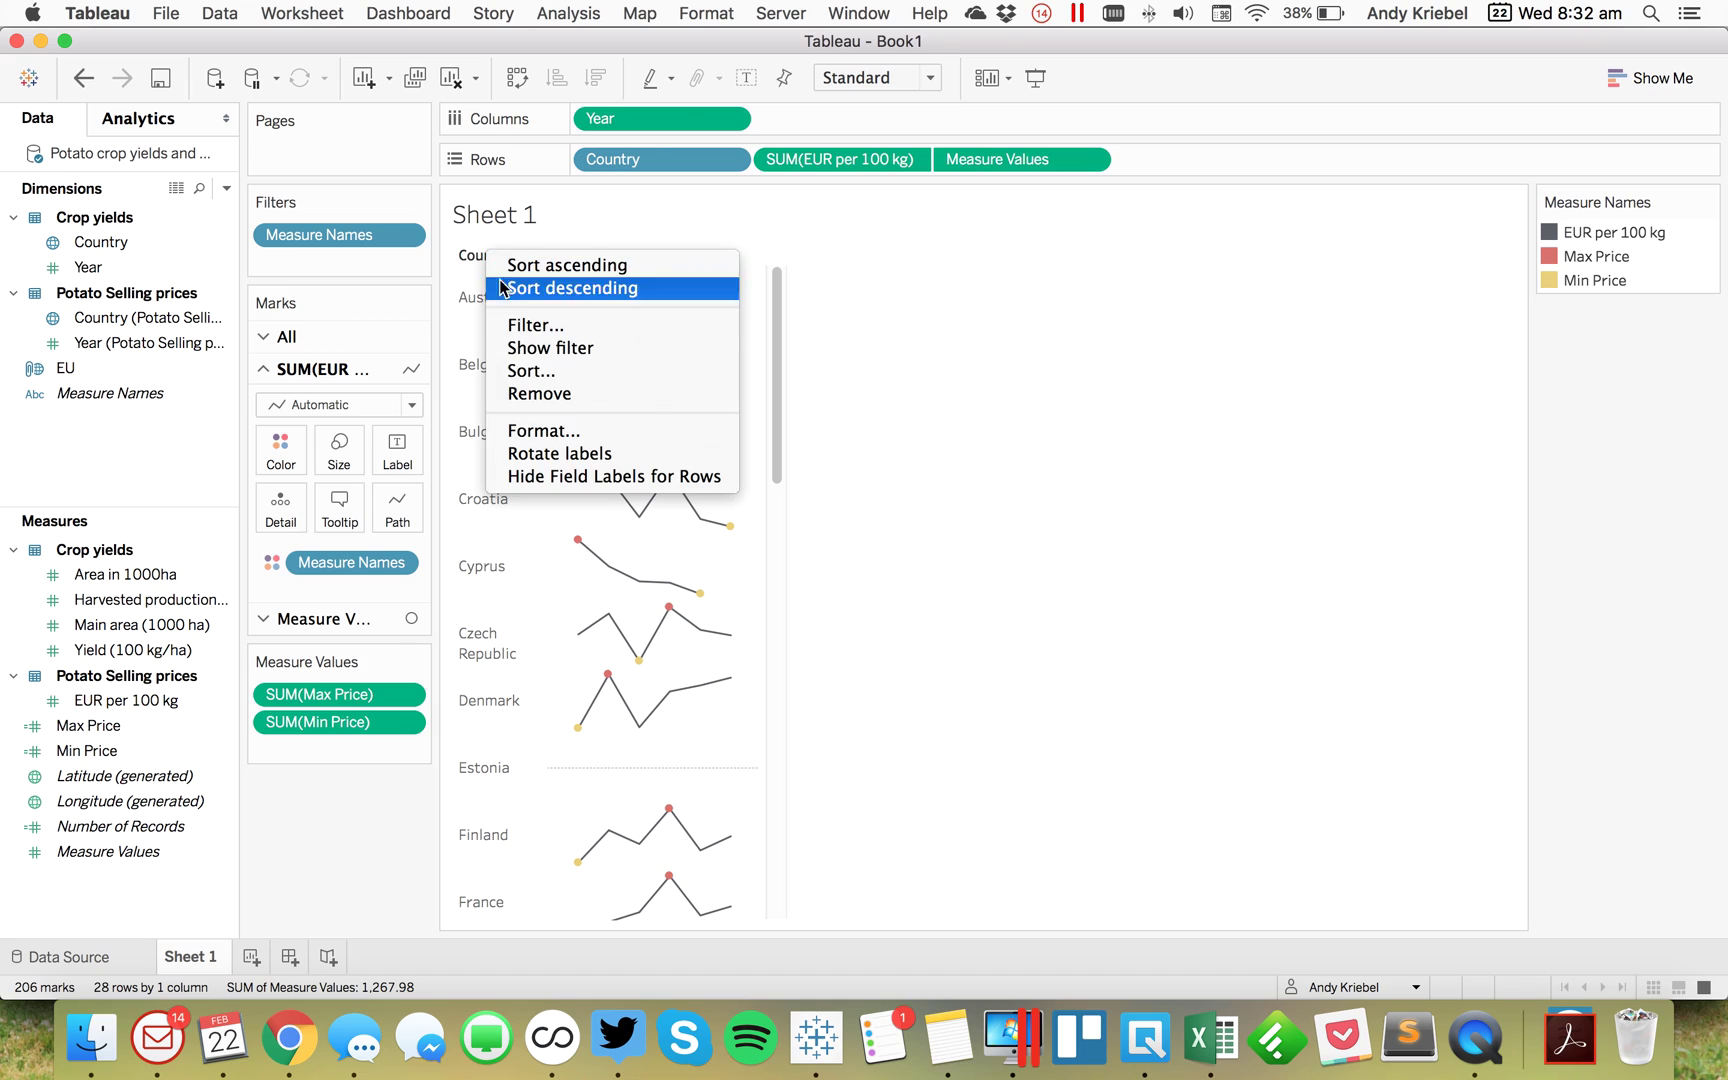
pyautogui.click(560, 476)
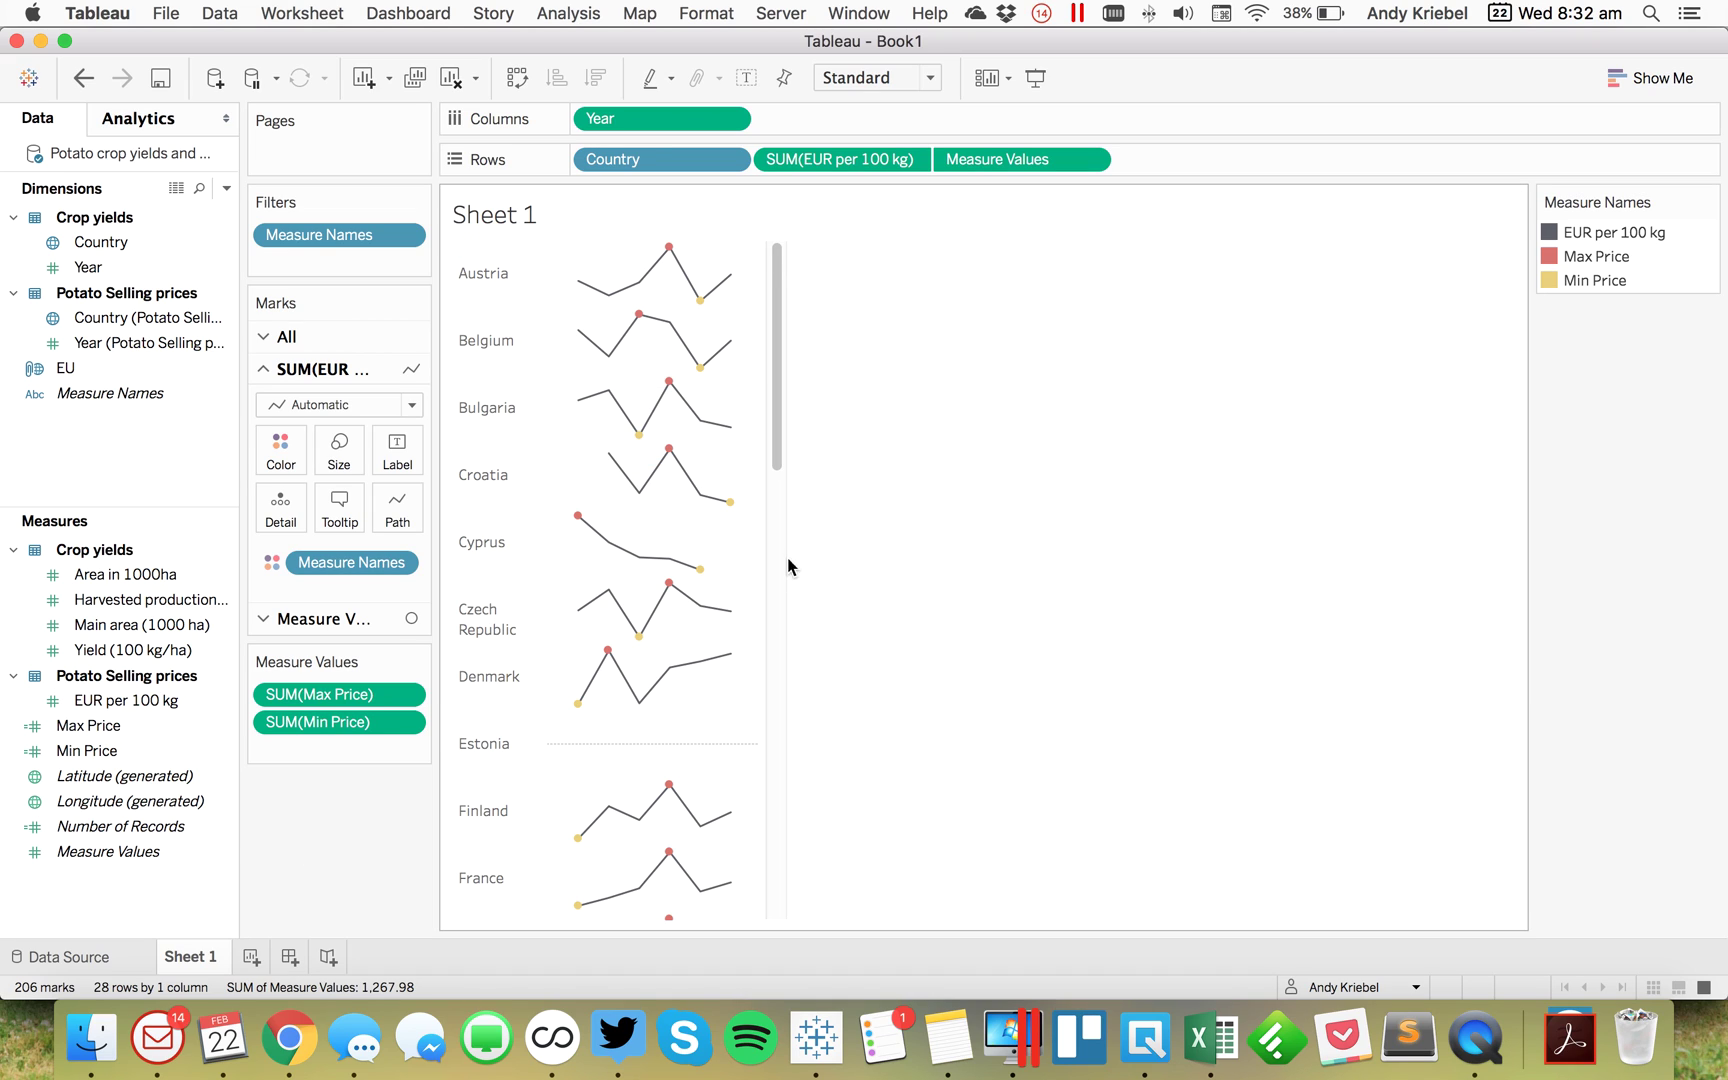
pyautogui.rightClick(675, 520)
# Step: Set the sheet's Zero Lines to None so Estonia's row loses its dotted baseline
pyautogui.click(704, 615)
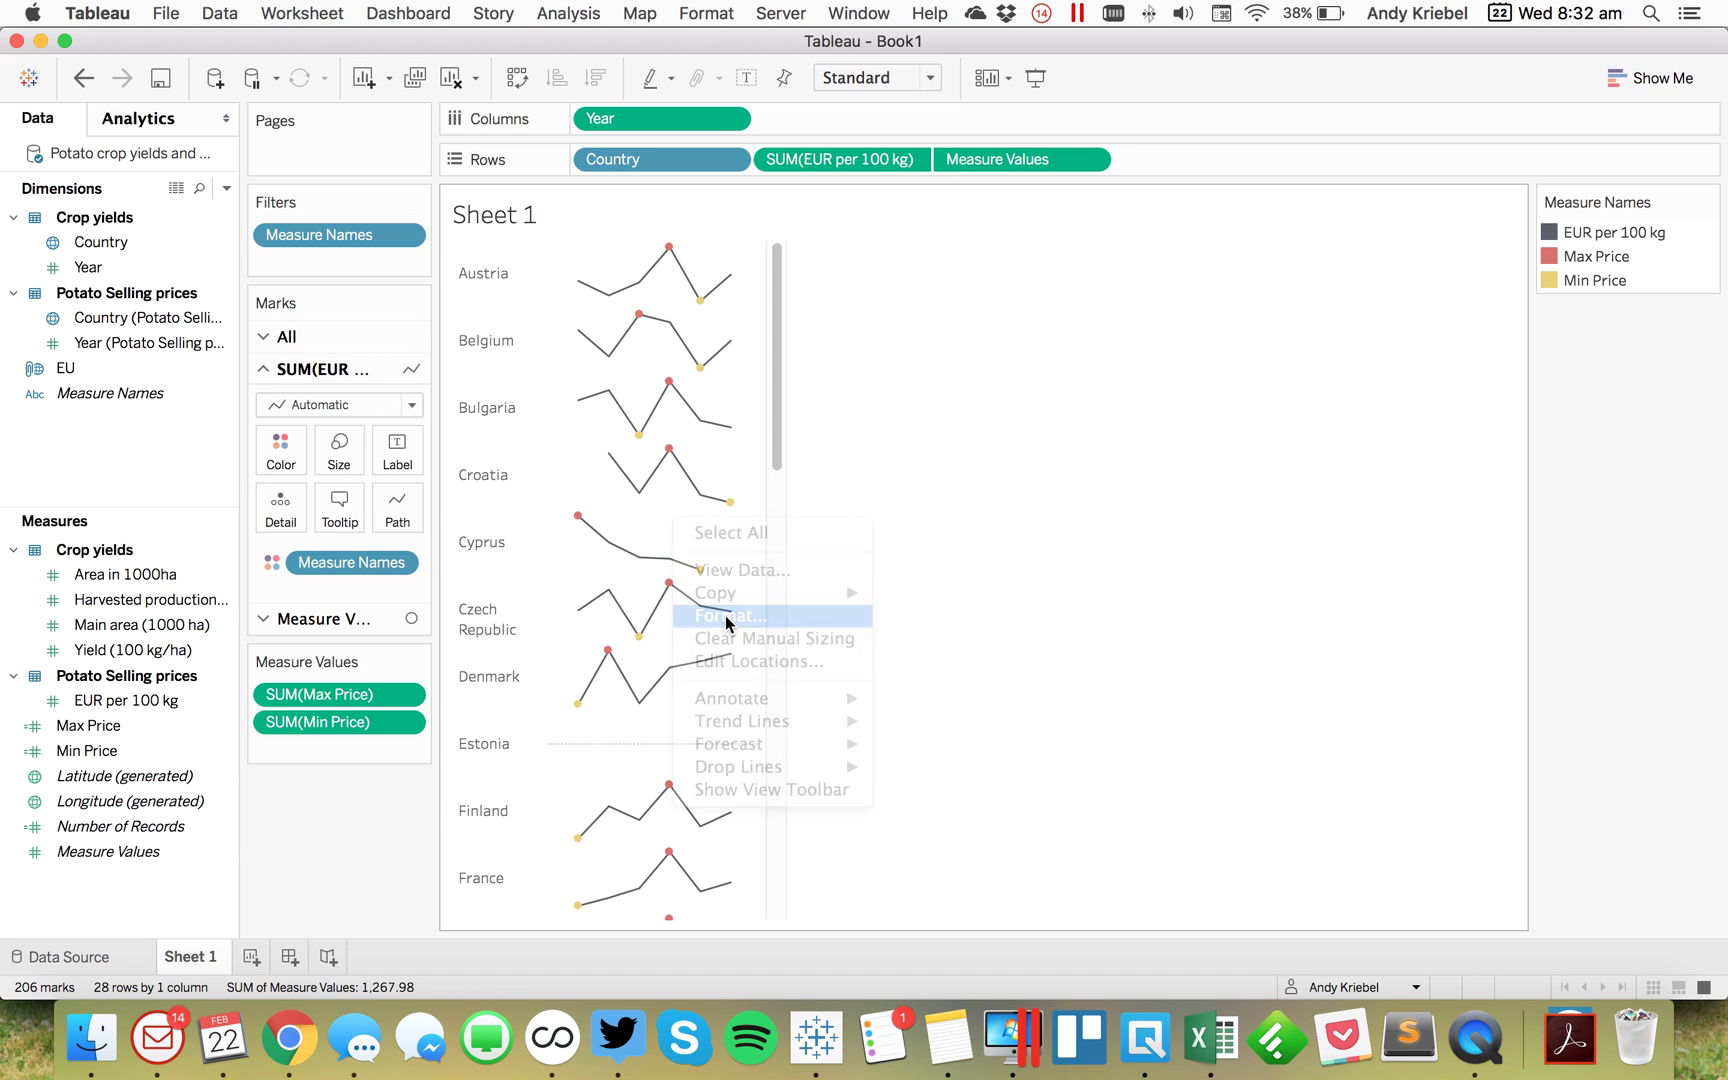
pyautogui.click(146, 160)
pyautogui.click(152, 310)
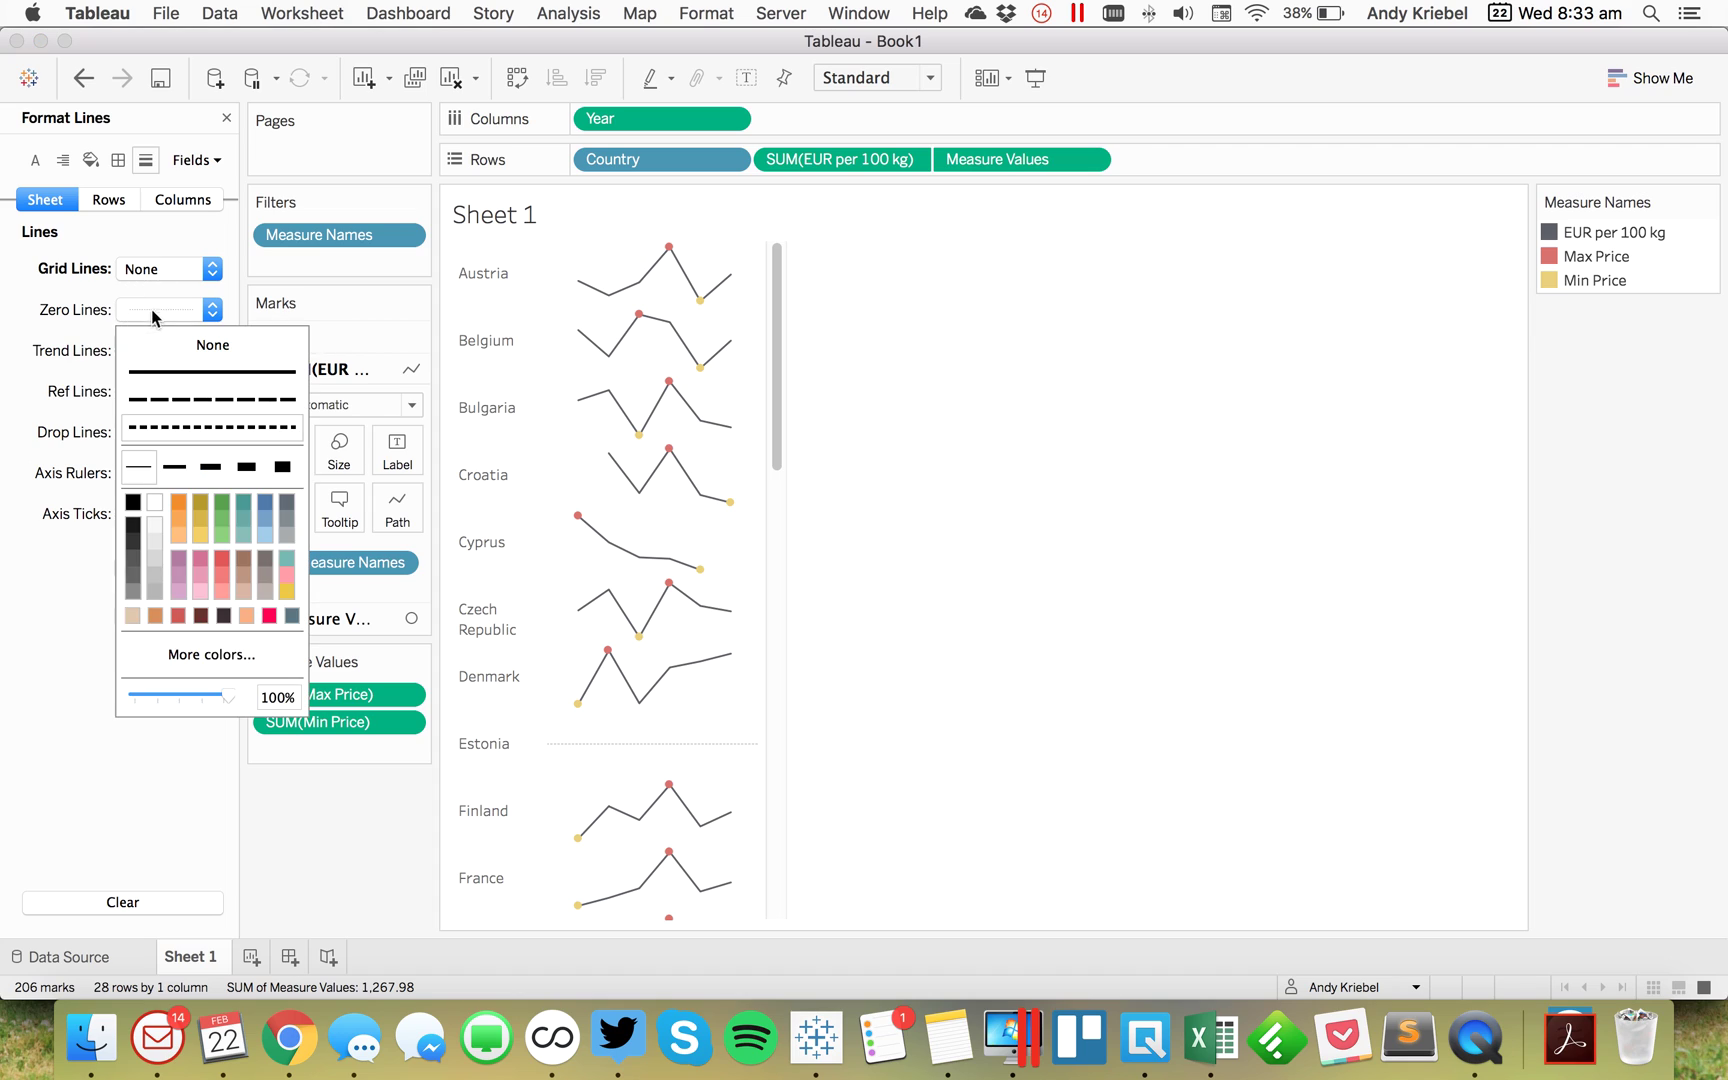
pyautogui.click(168, 345)
pyautogui.click(286, 856)
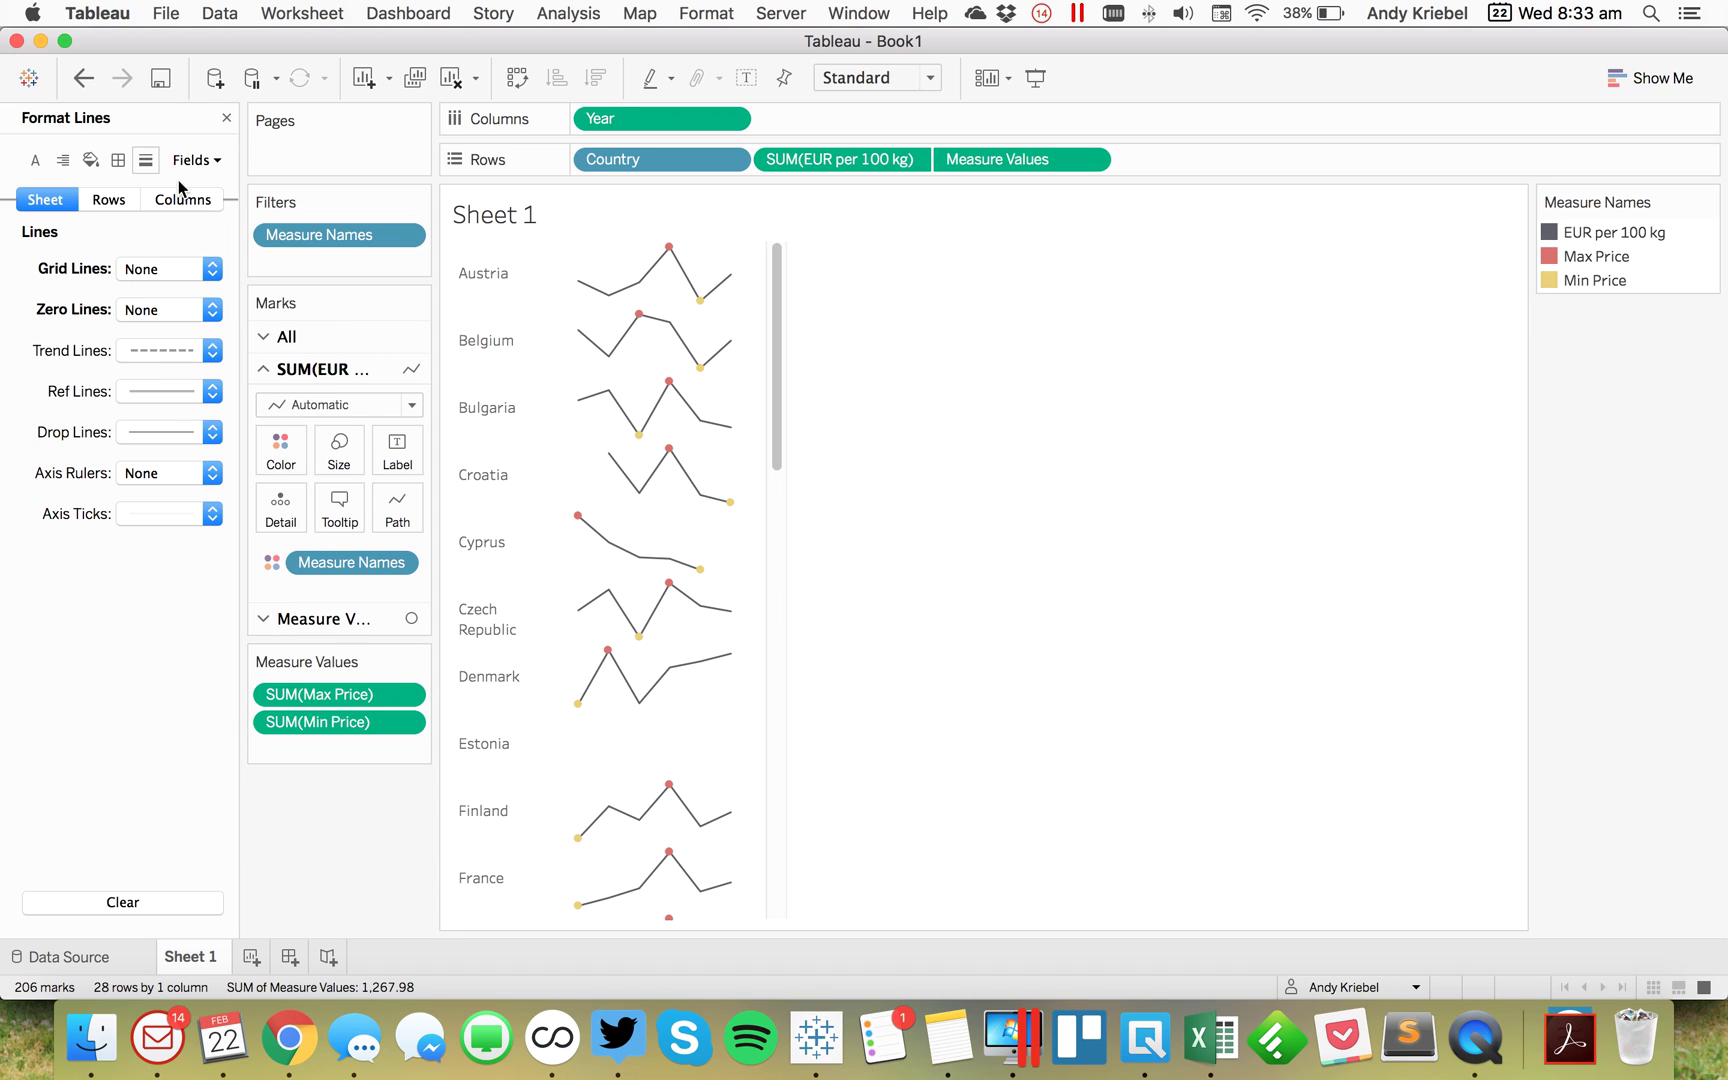
pyautogui.click(226, 119)
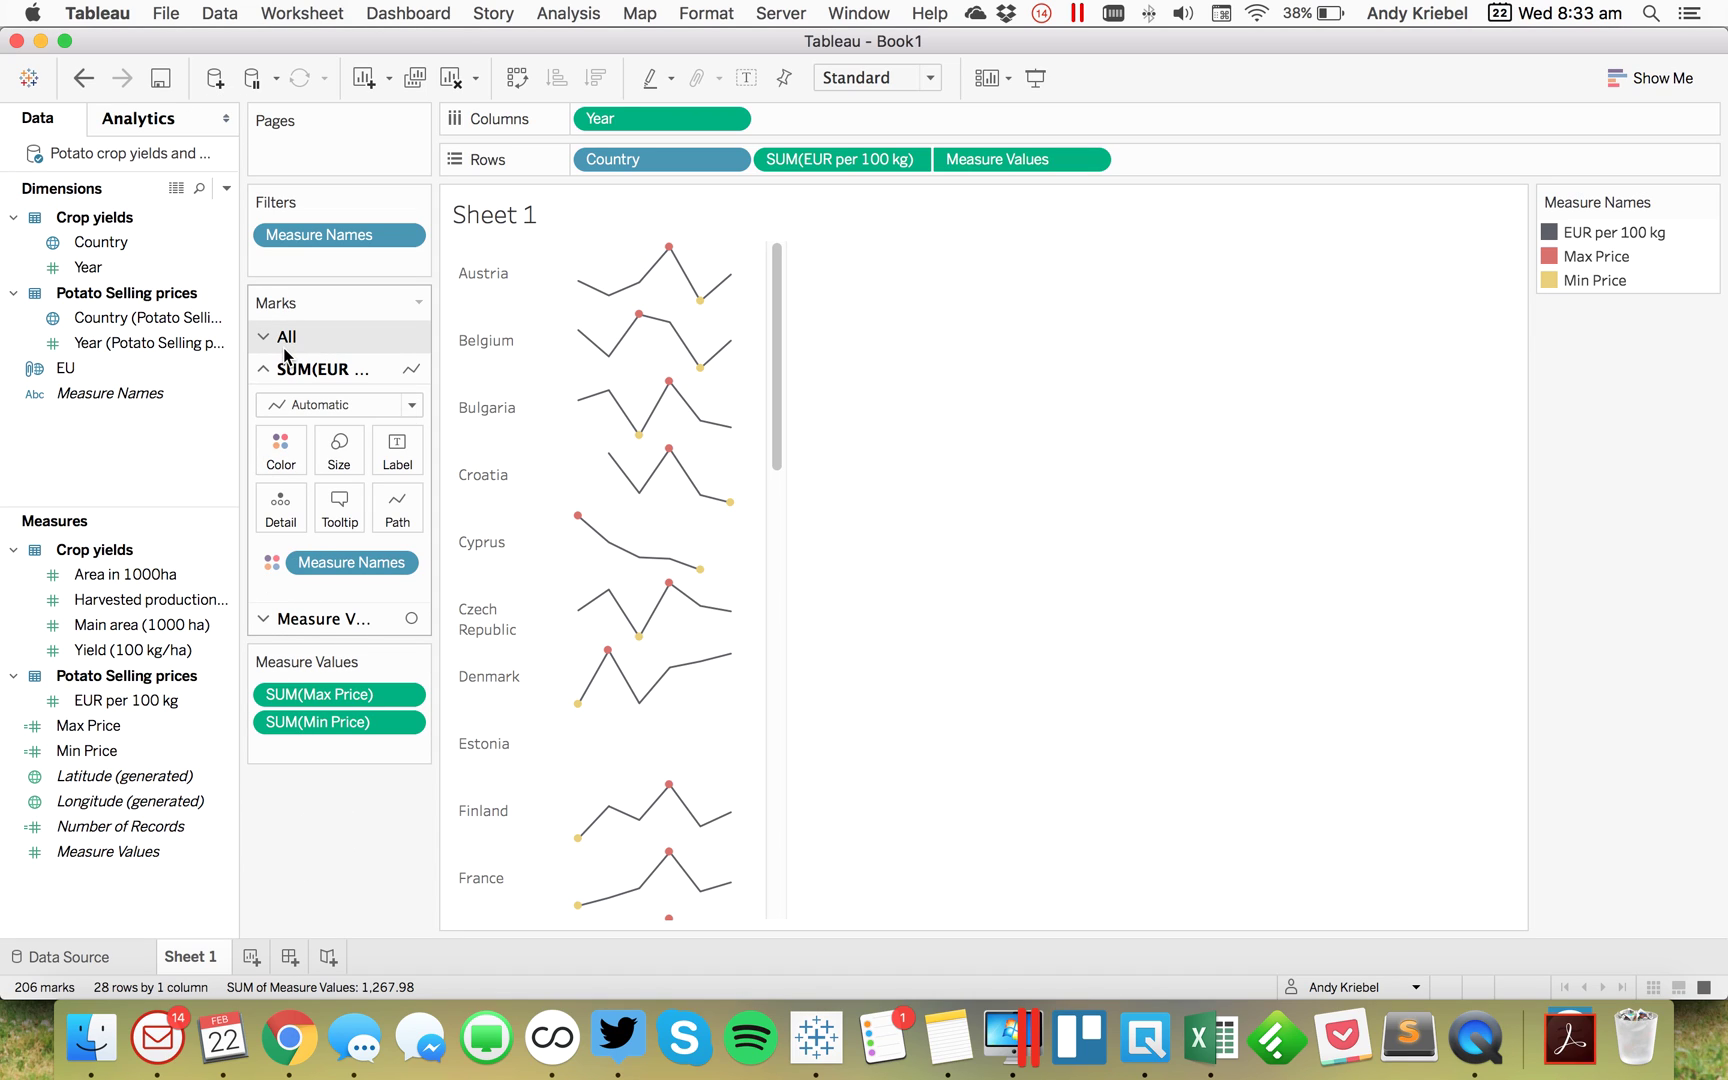